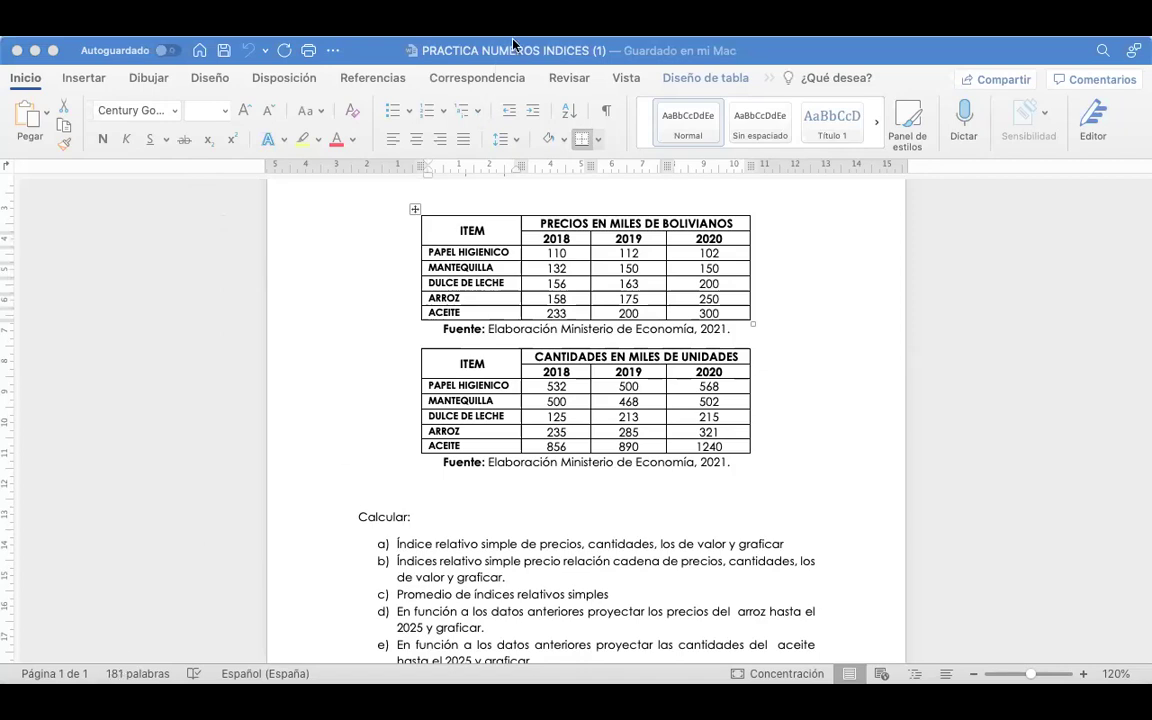
Step: Copy the PRECIOS EN MILES DE BOLIVIANOS table from the Word practice document into the Excel sheet Hoja1, starting at cell P4
{"action": "key", "text": "super+Tab"}
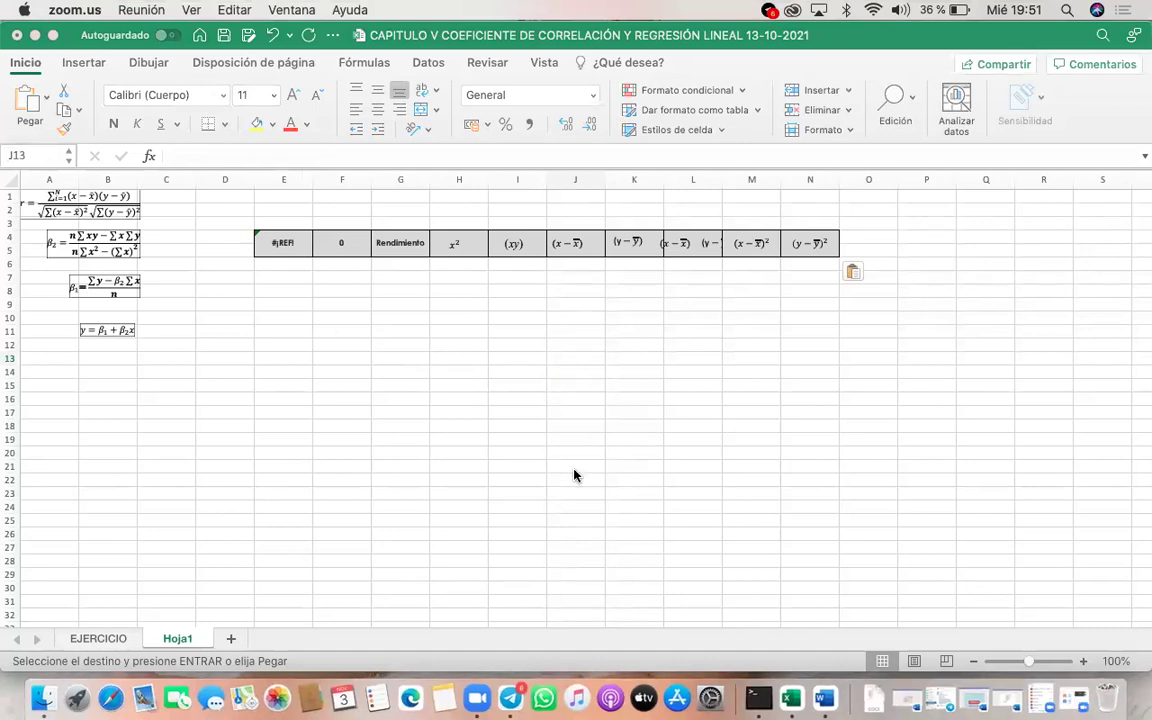
{"action": "left_click", "coordinate": [824, 698]}
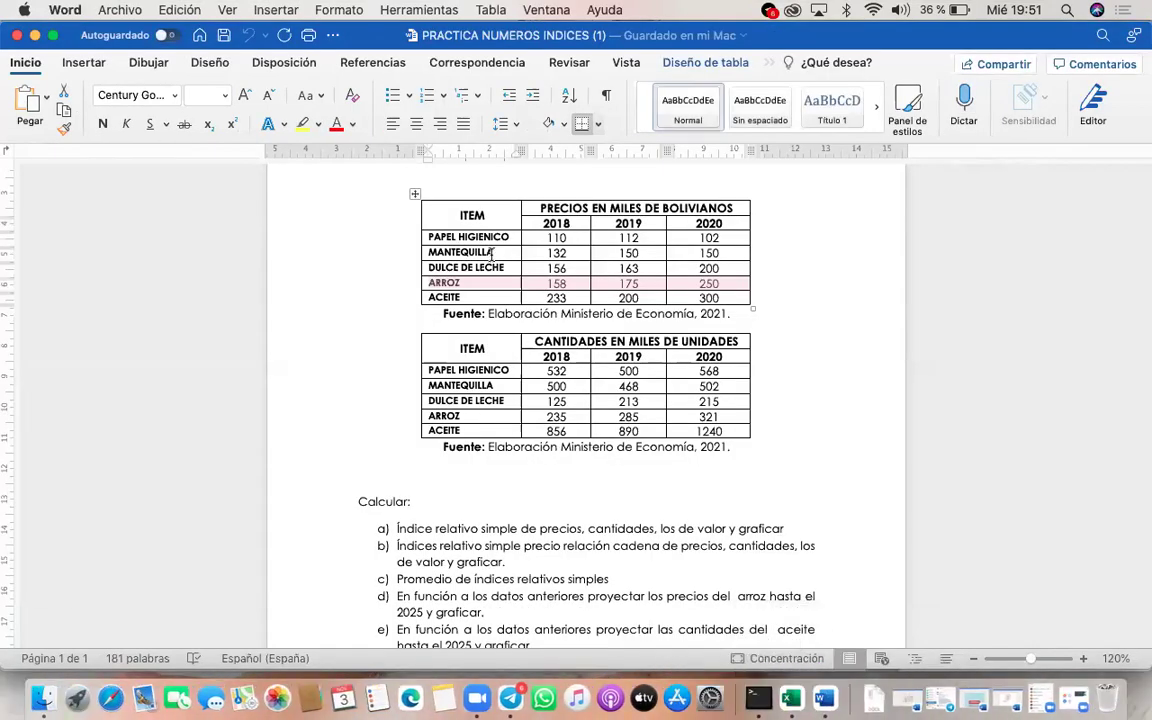
{"action": "left_click", "coordinate": [415, 196]}
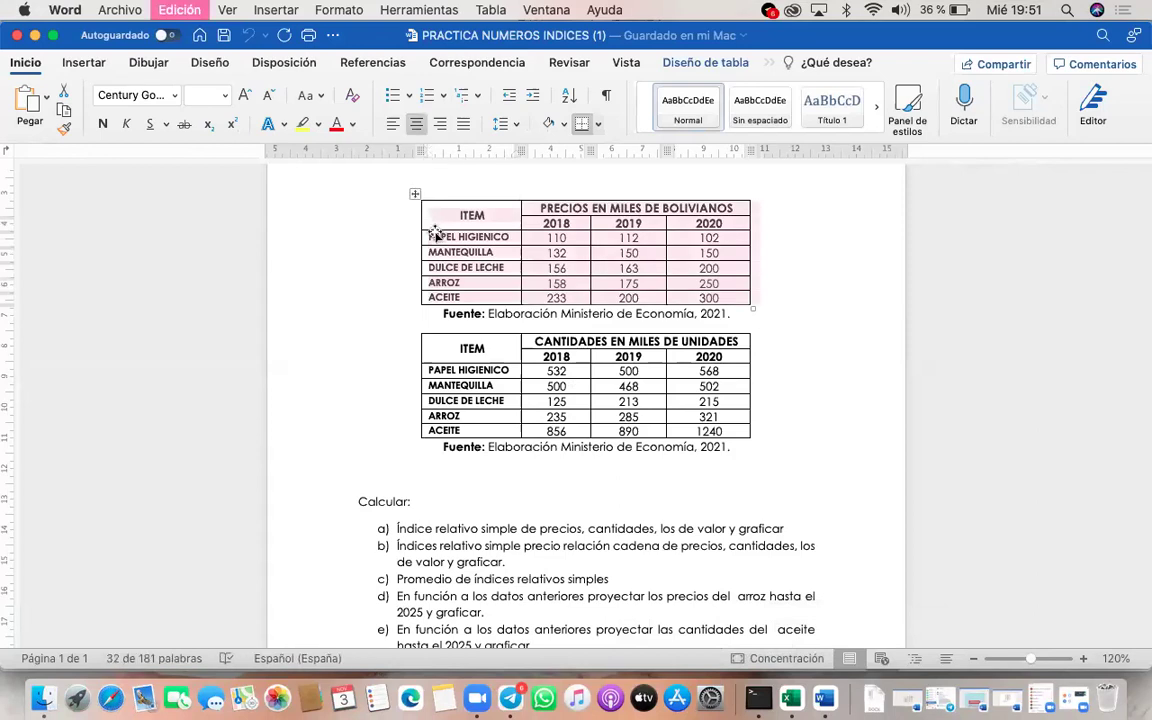
{"action": "left_click", "coordinate": [790, 698]}
{"action": "left_click", "coordinate": [891, 282]}
{"action": "left_click", "coordinate": [919, 237]}
{"action": "key", "text": "super+v"}
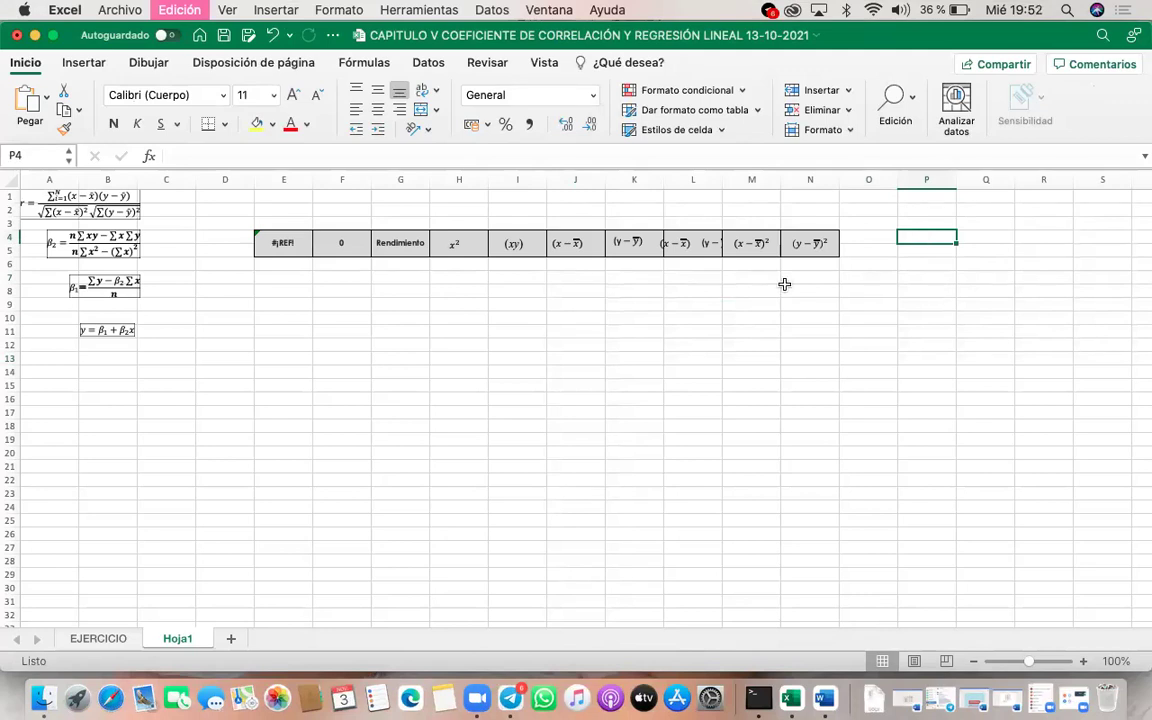
{"action": "scroll", "coordinate": [784, 286], "scroll_direction": "right", "scroll_amount": 3}
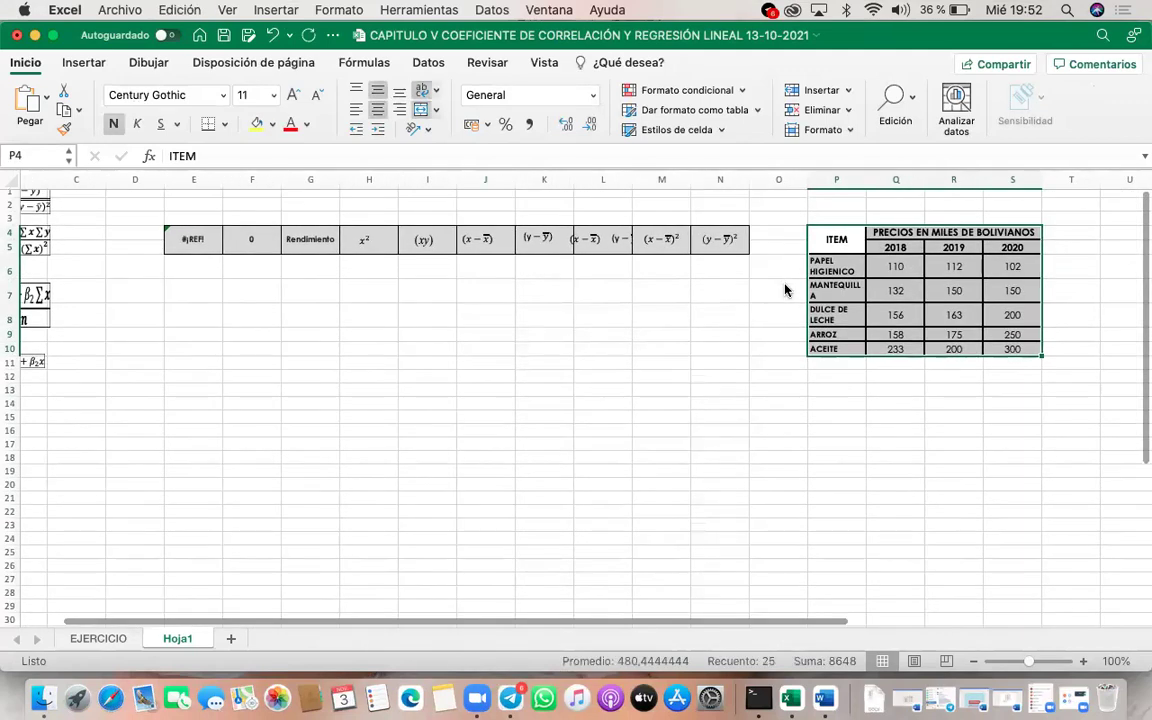
{"action": "scroll", "coordinate": [778, 285], "scroll_direction": "right", "scroll_amount": 1}
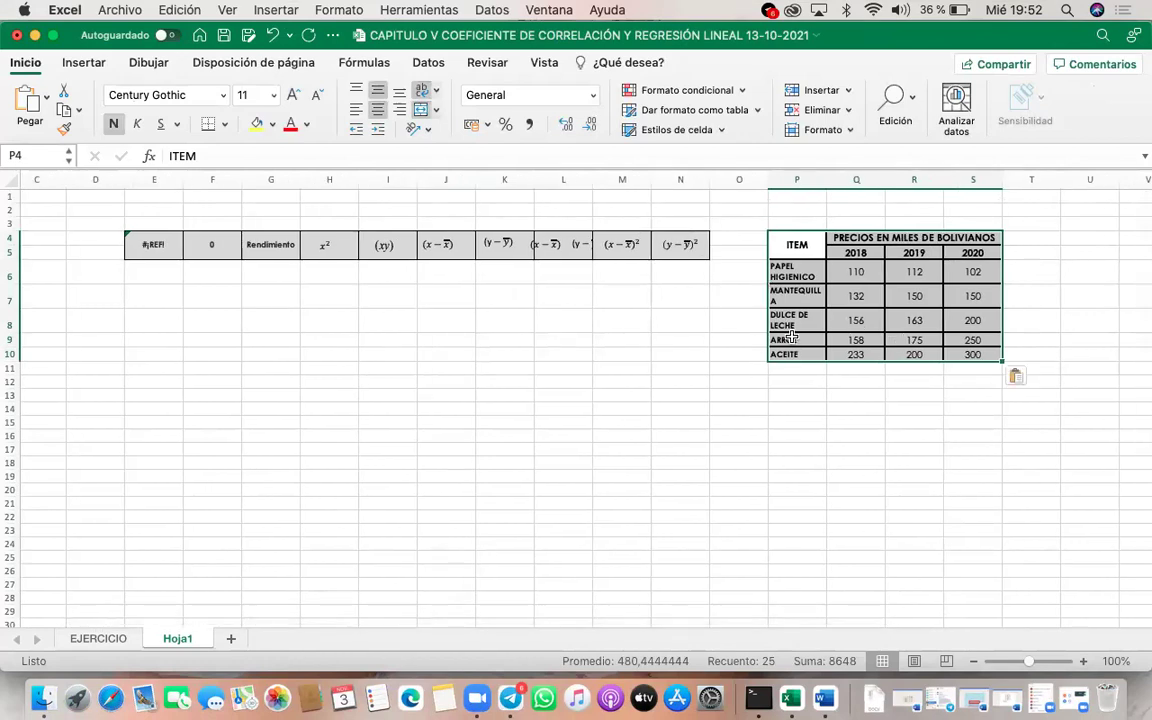
Step: Replace the broken reference in header cell E4 of the calculation table with the title AÑO
{"action": "left_click_drag", "start_coordinate": [841, 341], "coordinate": [973, 341]}
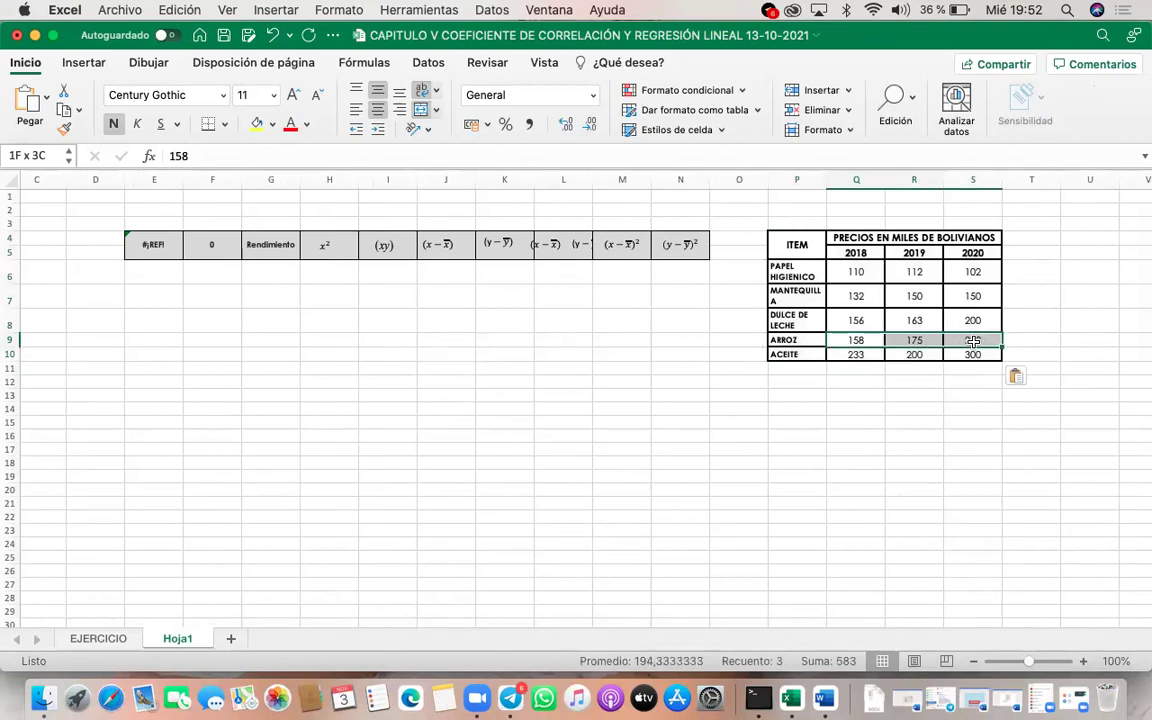
{"action": "scroll", "coordinate": [656, 369], "scroll_direction": "left", "scroll_amount": 2}
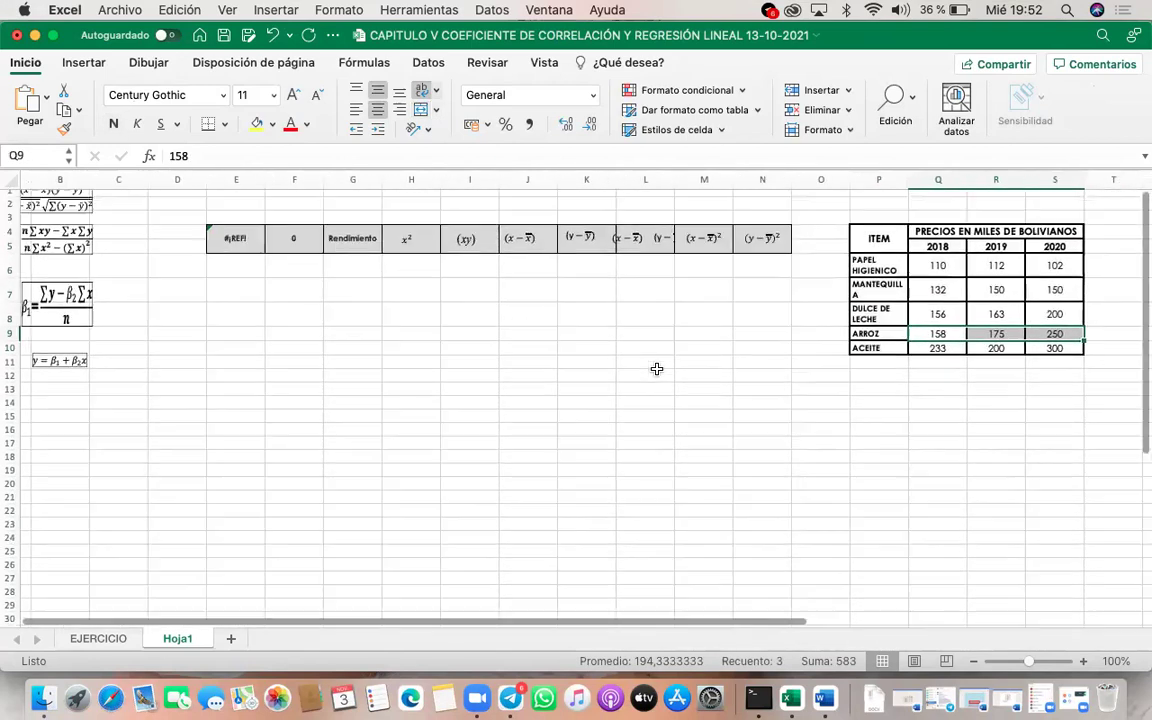
{"action": "left_click", "coordinate": [188, 240]}
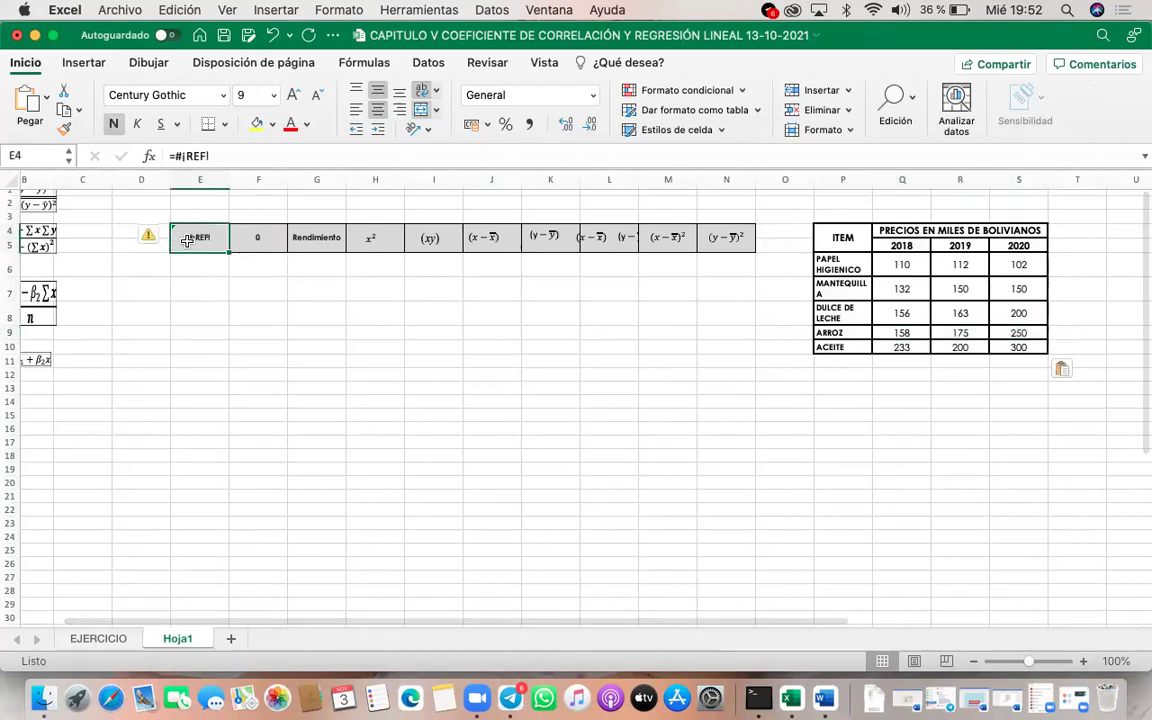
{"action": "type", "text": "aÑ"}
{"action": "key", "text": "BackSpace"}
{"action": "key", "text": "BackSpace"}
{"action": "key", "text": "BackSpace"}
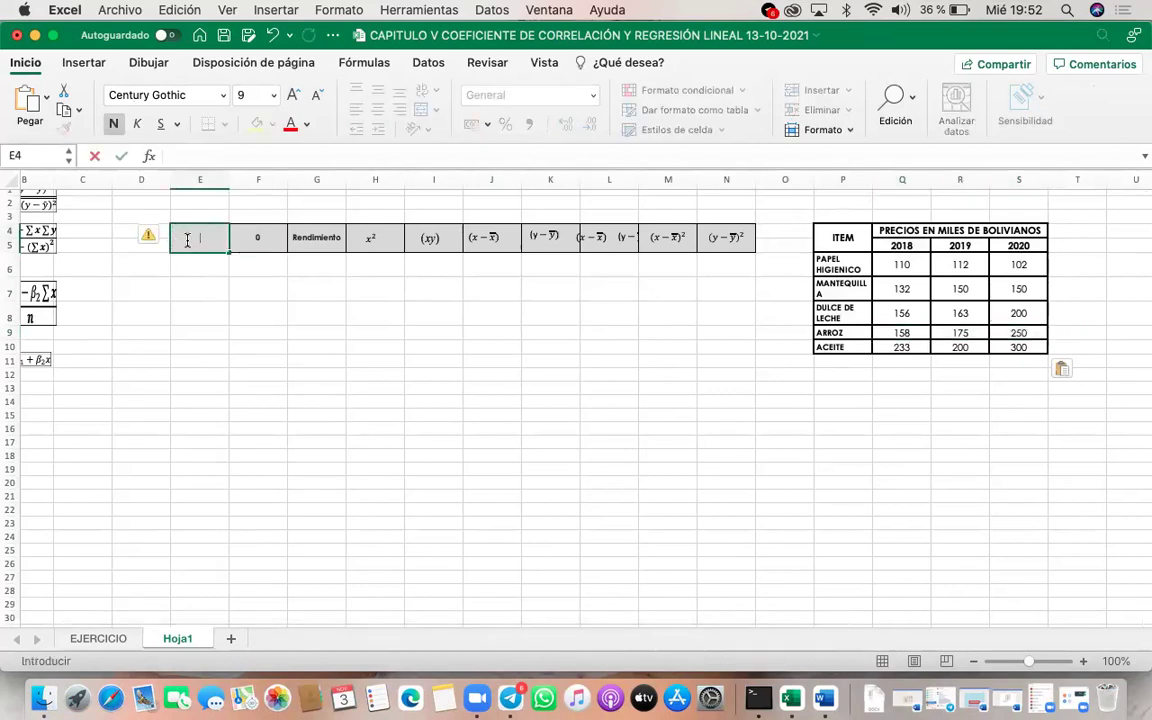
{"action": "type", "text": "AÑO"}
{"action": "key", "text": "Return"}
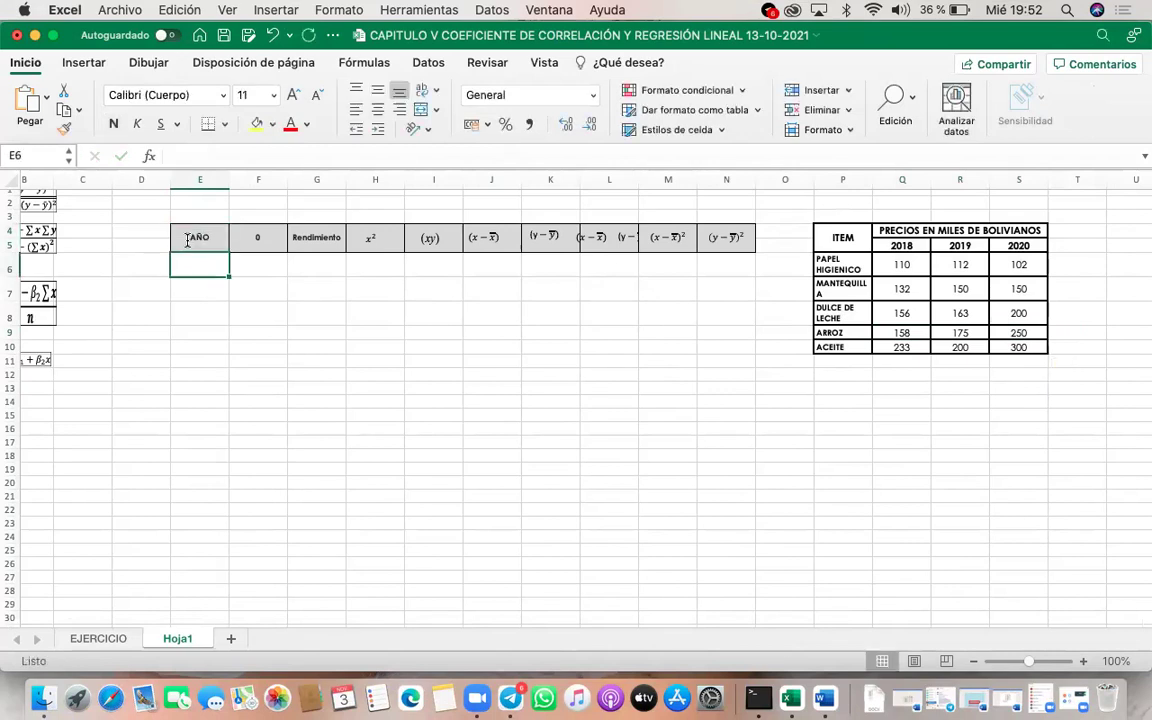
Step: Enter the years 2018, 2019 and 2020 under the AÑO header in cells E6 to E8
{"action": "left_click_drag", "start_coordinate": [902, 245], "coordinate": [1019, 245]}
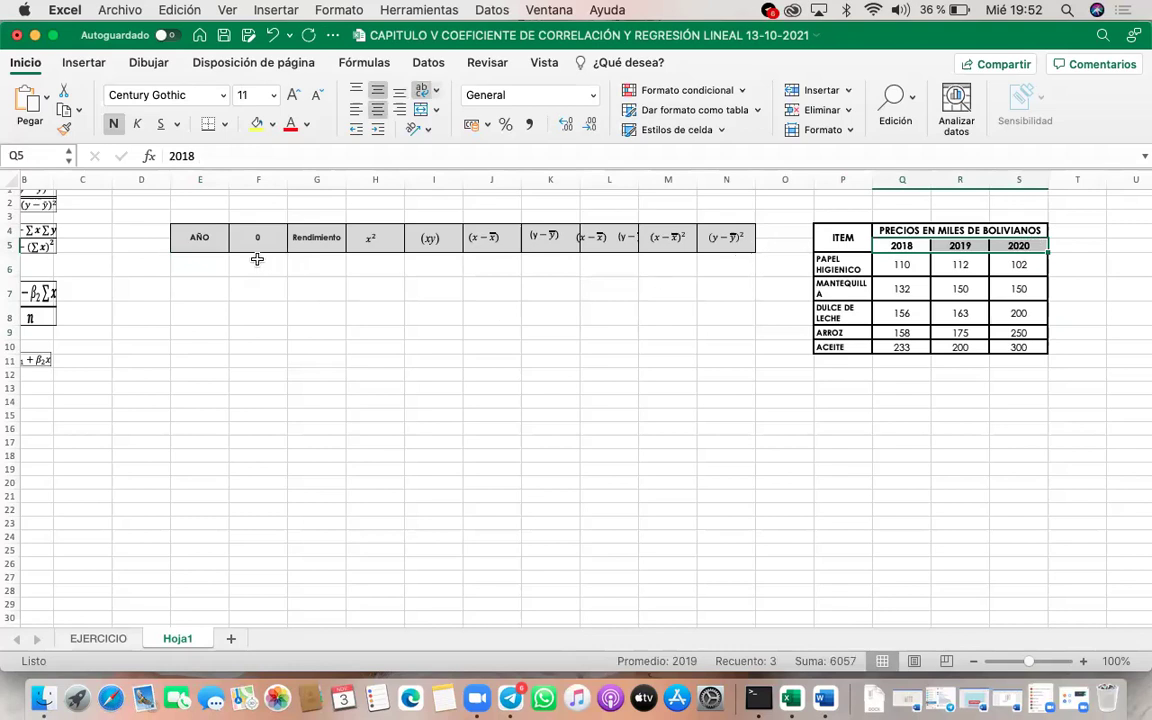
{"action": "left_click", "coordinate": [205, 267]}
{"action": "type", "text": "2018"}
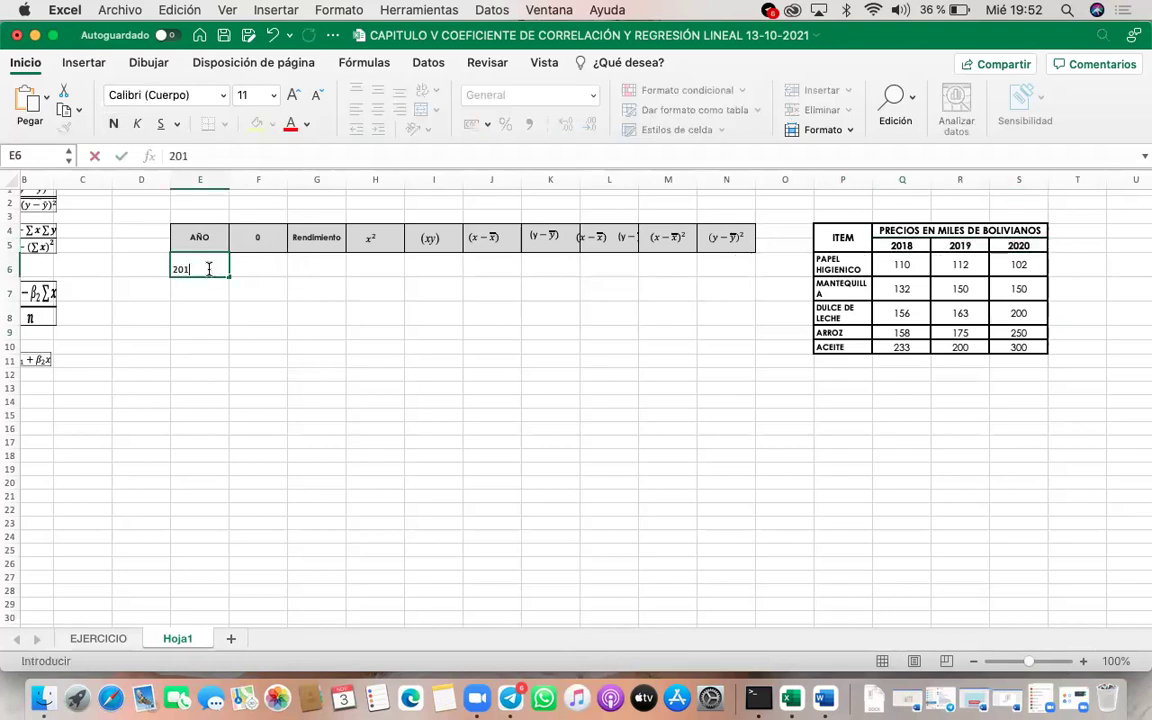
{"action": "key", "text": "Return"}
{"action": "type", "text": "2019"}
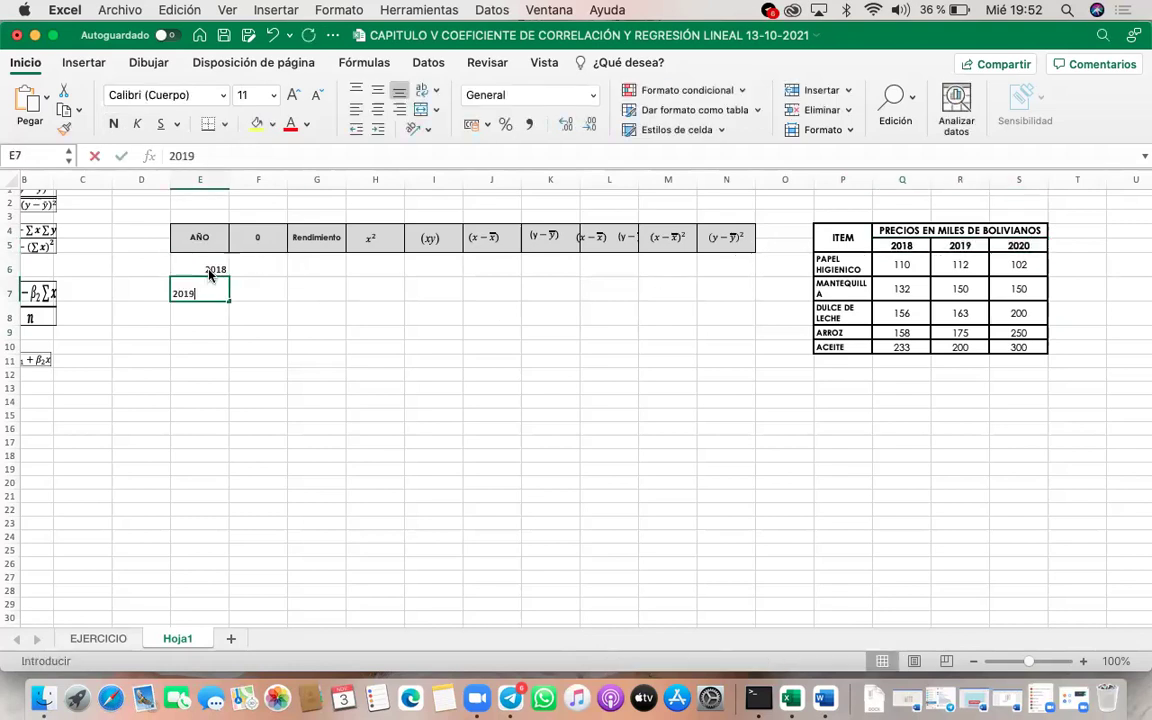
{"action": "key", "text": "Return"}
{"action": "type", "text": "2020"}
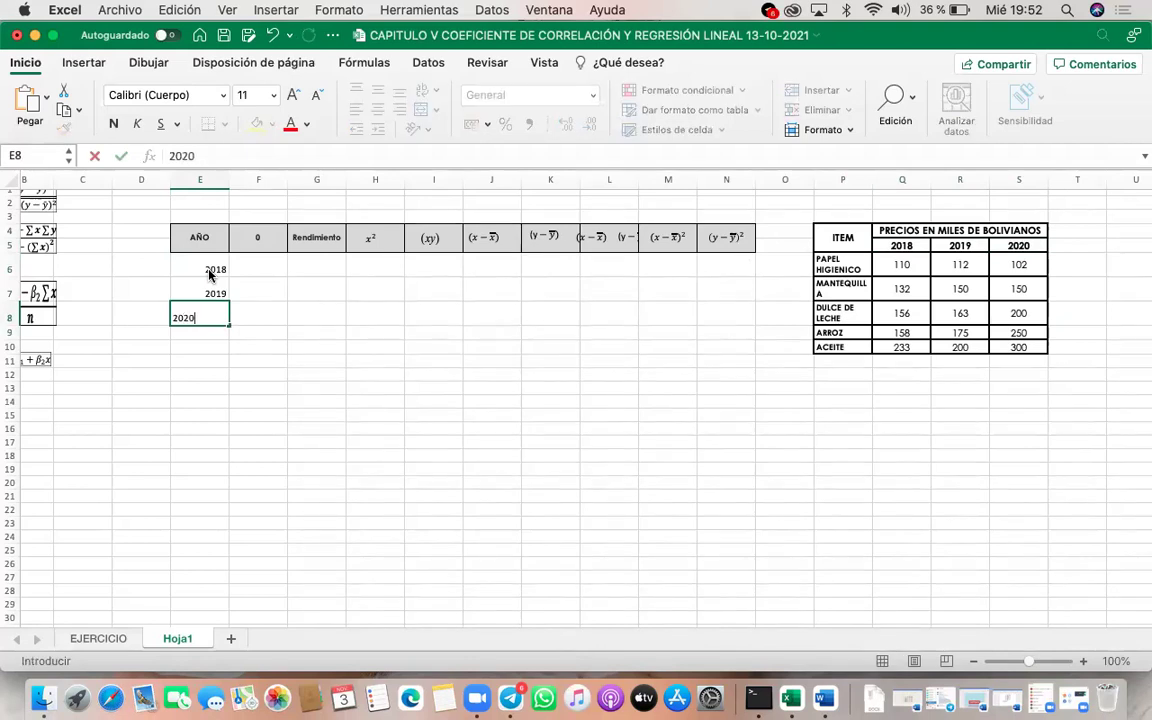
{"action": "key", "text": "Return"}
Step: Change the header in cell F4 to PRECIOS ARROZ, split over two lines
{"action": "left_click", "coordinate": [258, 242]}
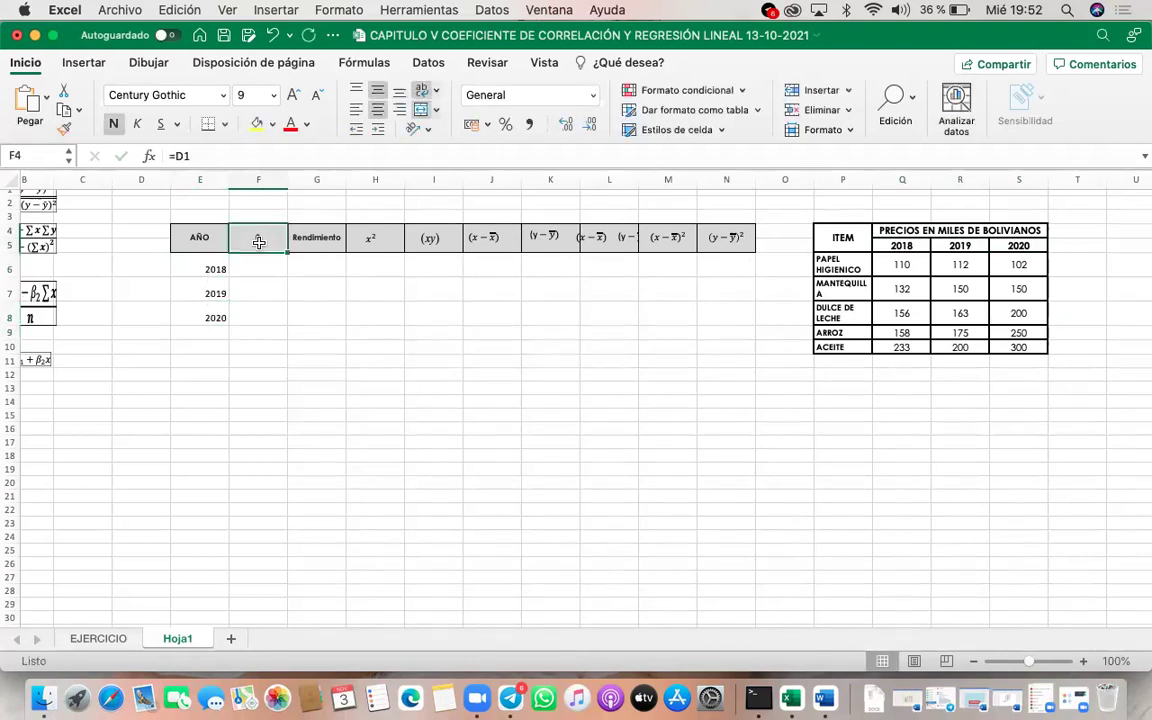
{"action": "type", "text": "PRE"}
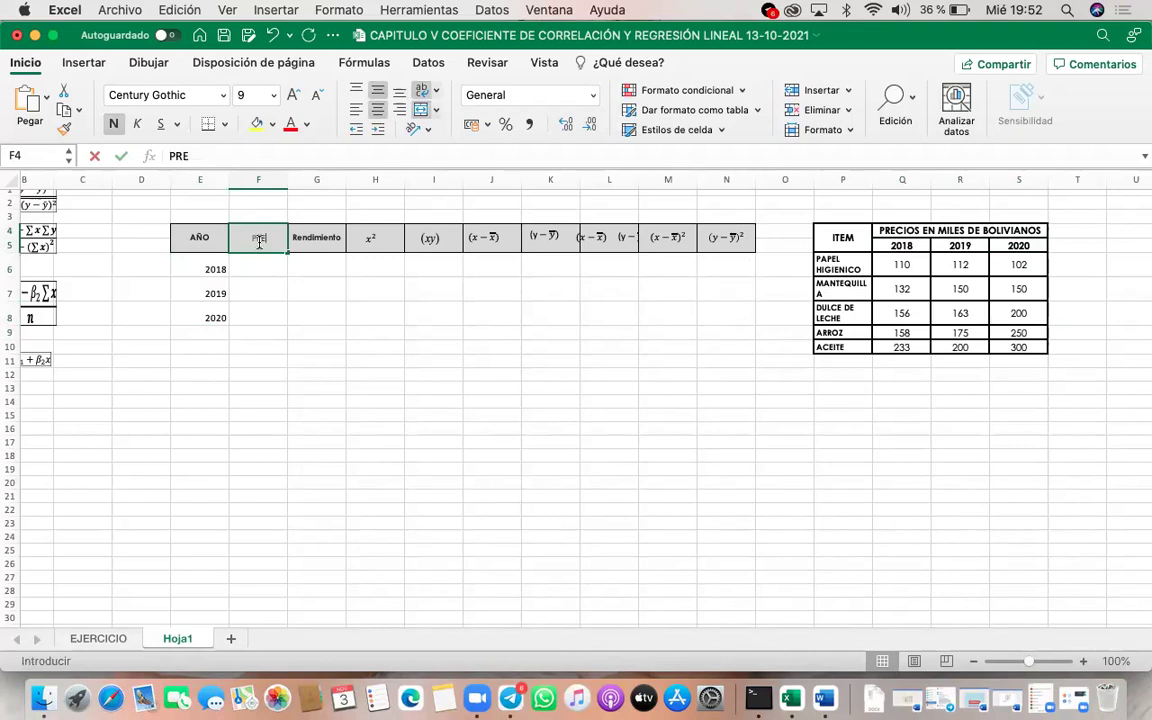
{"action": "type", "text": "CISO"}
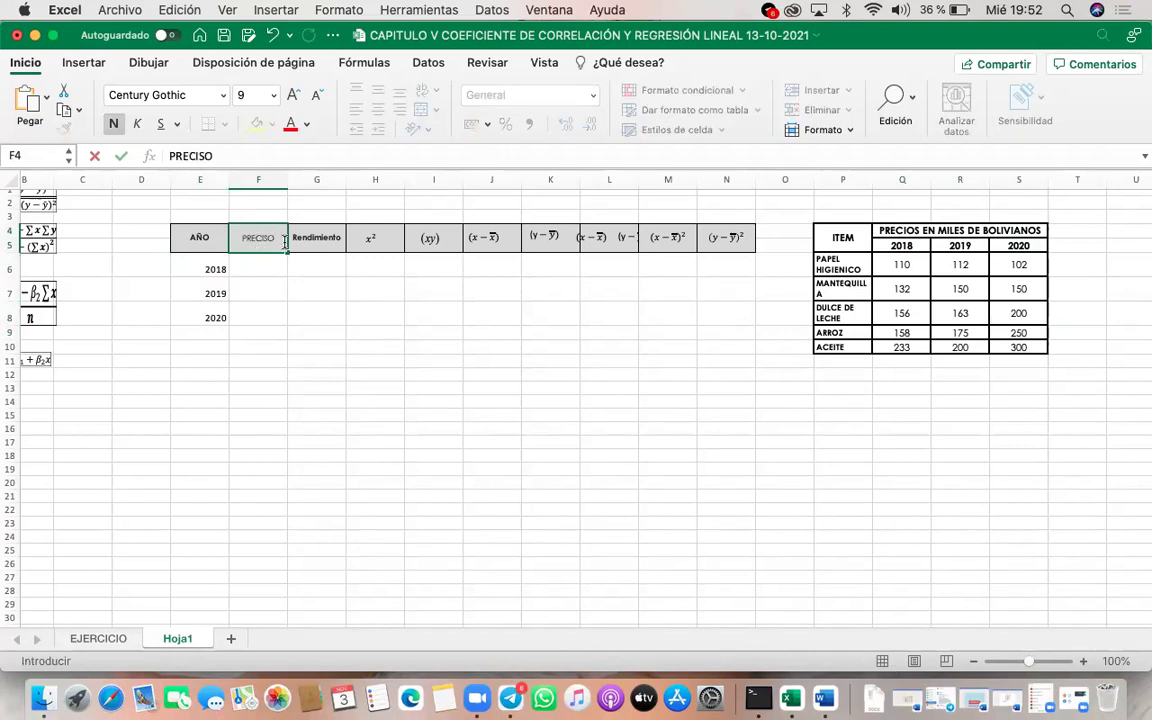
{"action": "key", "text": "BackSpace"}
{"action": "key", "text": "BackSpace"}
{"action": "type", "text": "OS"}
{"action": "key", "text": "alt+Return"}
{"action": "key", "text": "Return"}
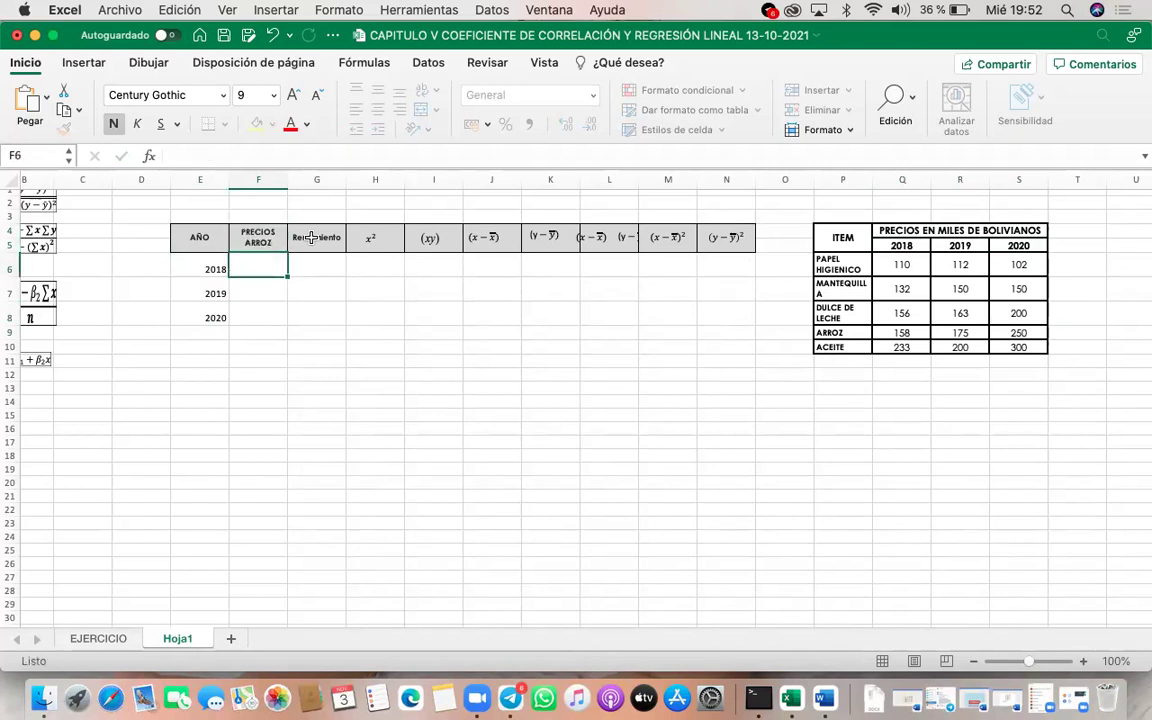
Step: Fill the ARROZ prices in Q9:S9 with yellow and enter 158, 175 and 250 under PRECIOS ARROZ in F6:F8
{"action": "left_click_drag", "start_coordinate": [897, 335], "coordinate": [1019, 330]}
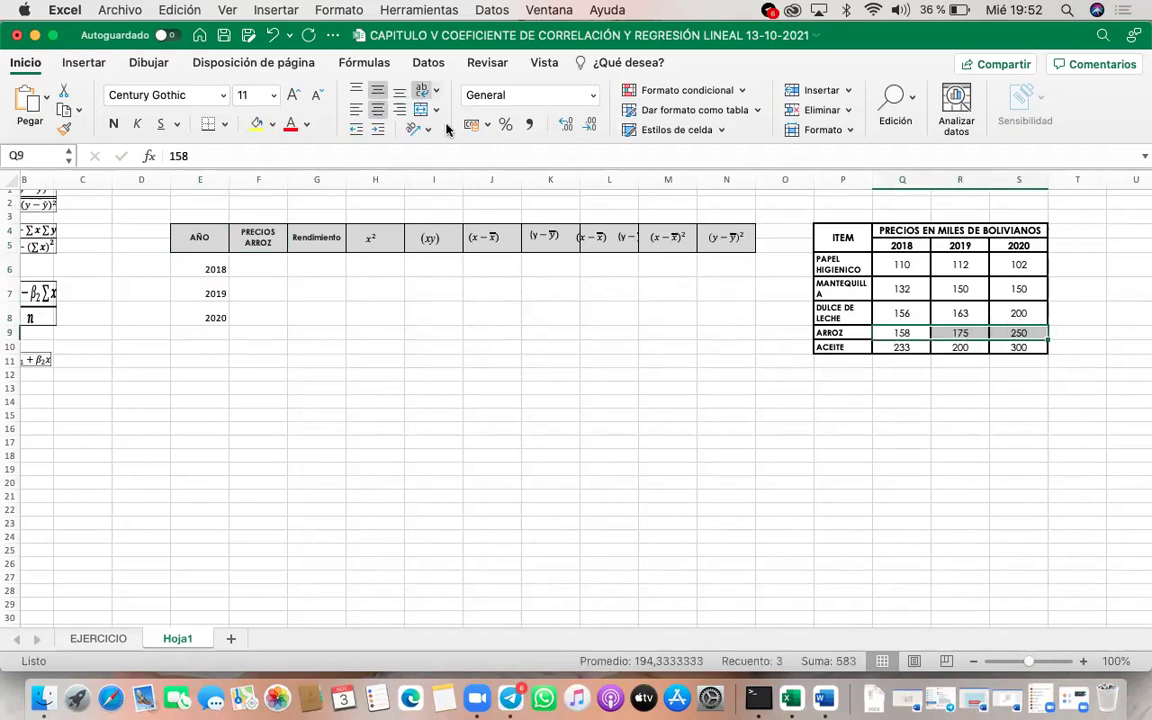
{"action": "left_click", "coordinate": [257, 124]}
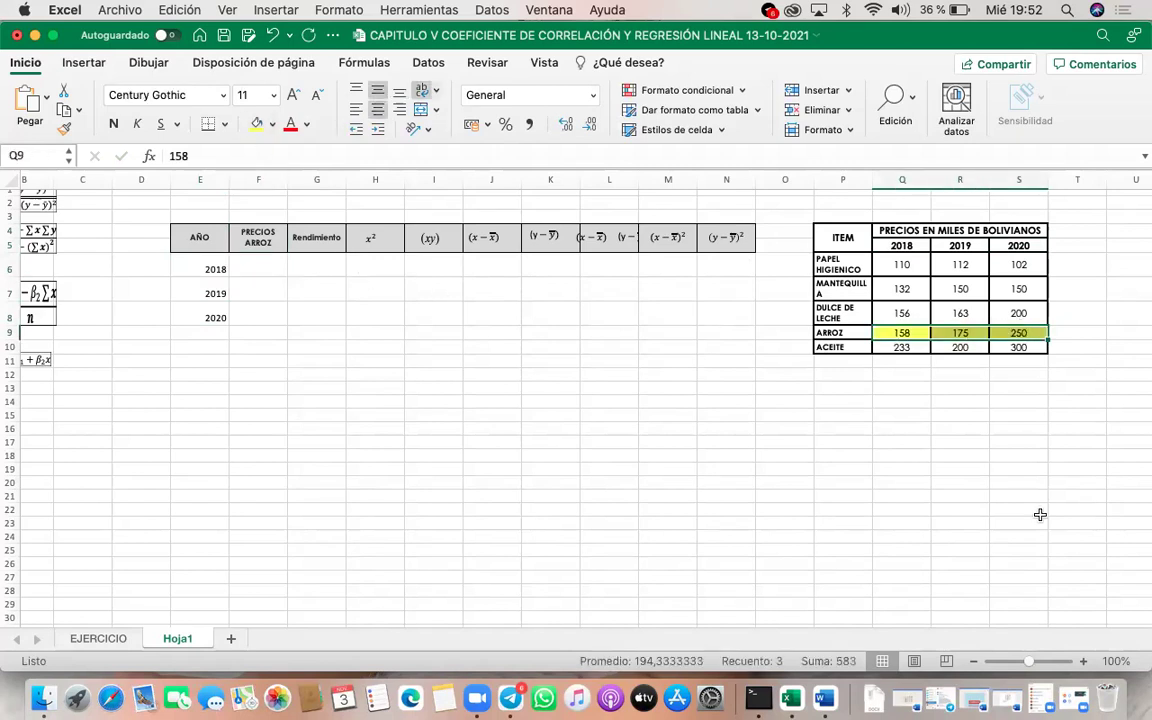
{"action": "left_click", "coordinate": [265, 266]}
{"action": "type", "text": "158"}
{"action": "key", "text": "Return"}
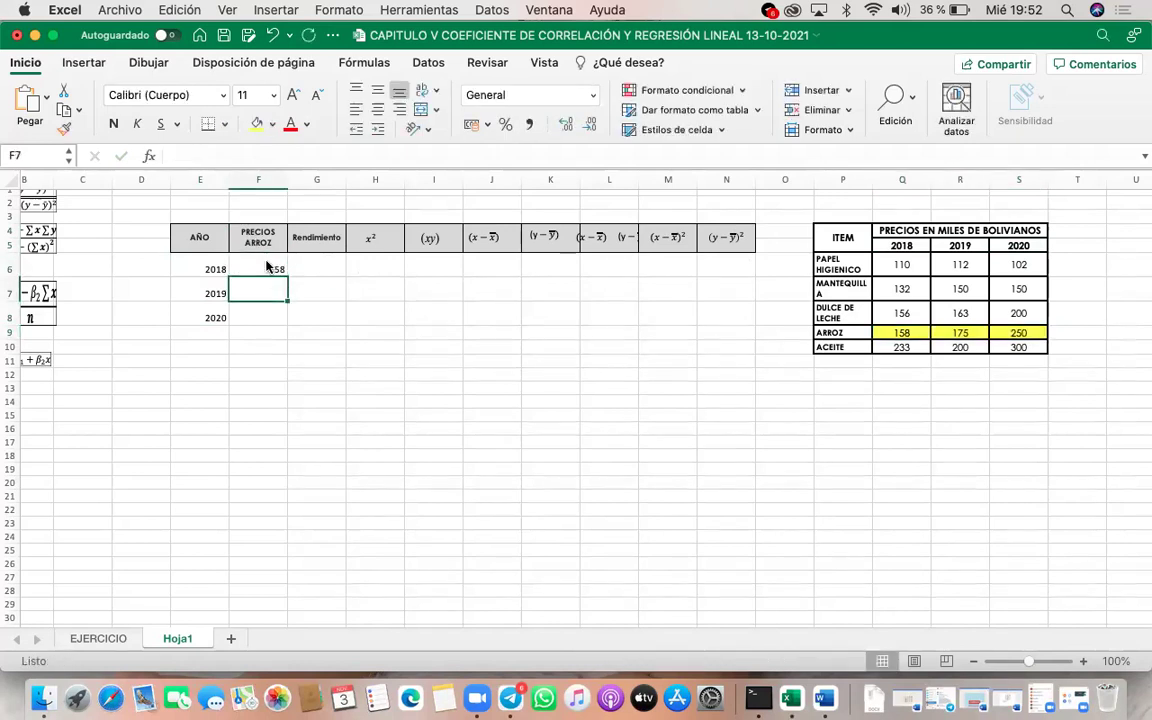
{"action": "type", "text": "175"}
{"action": "key", "text": "Return"}
{"action": "type", "text": "259"}
{"action": "key", "text": "BackSpace"}
{"action": "type", "text": "0"}
{"action": "key", "text": "Return"}
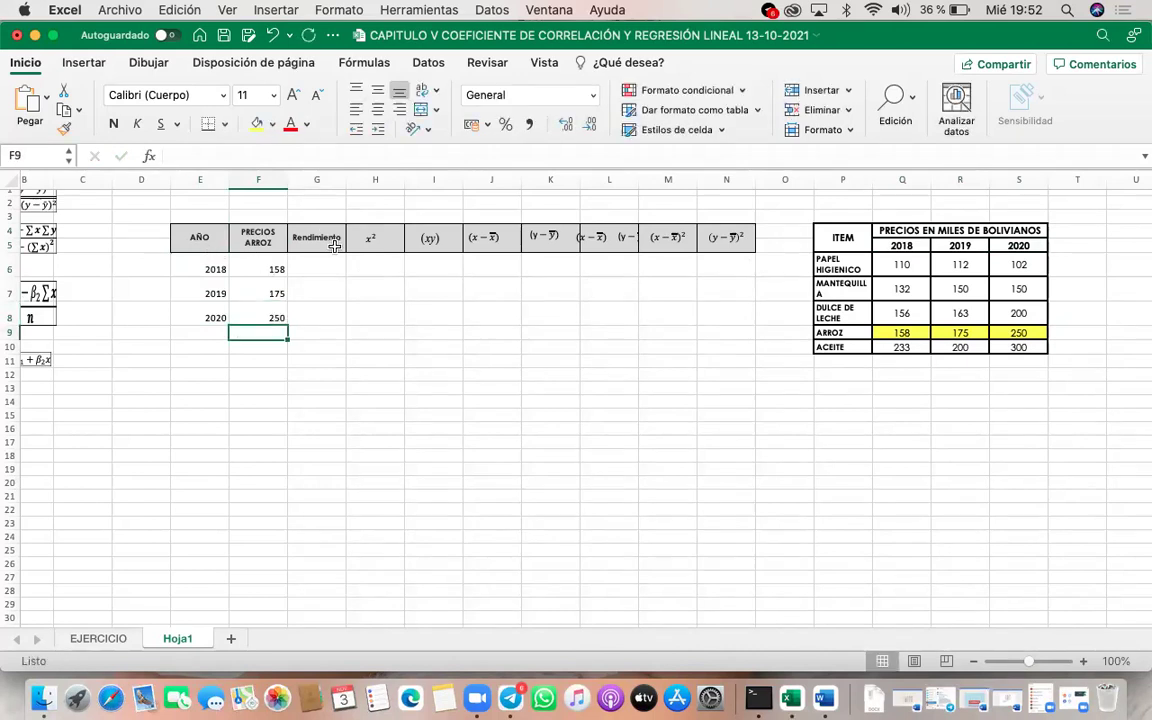
Step: Clear the Rendimiento header from cell G4
{"action": "left_click", "coordinate": [306, 236]}
{"action": "key", "text": "Delete"}
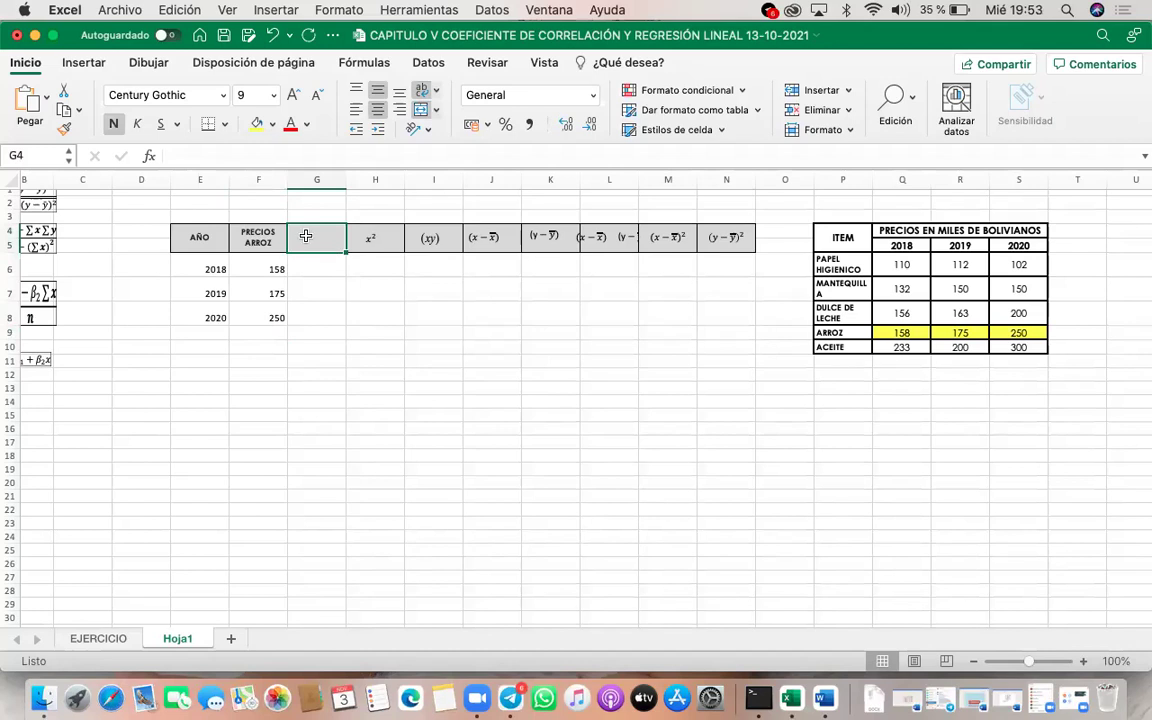
{"action": "left_click", "coordinate": [158, 271]}
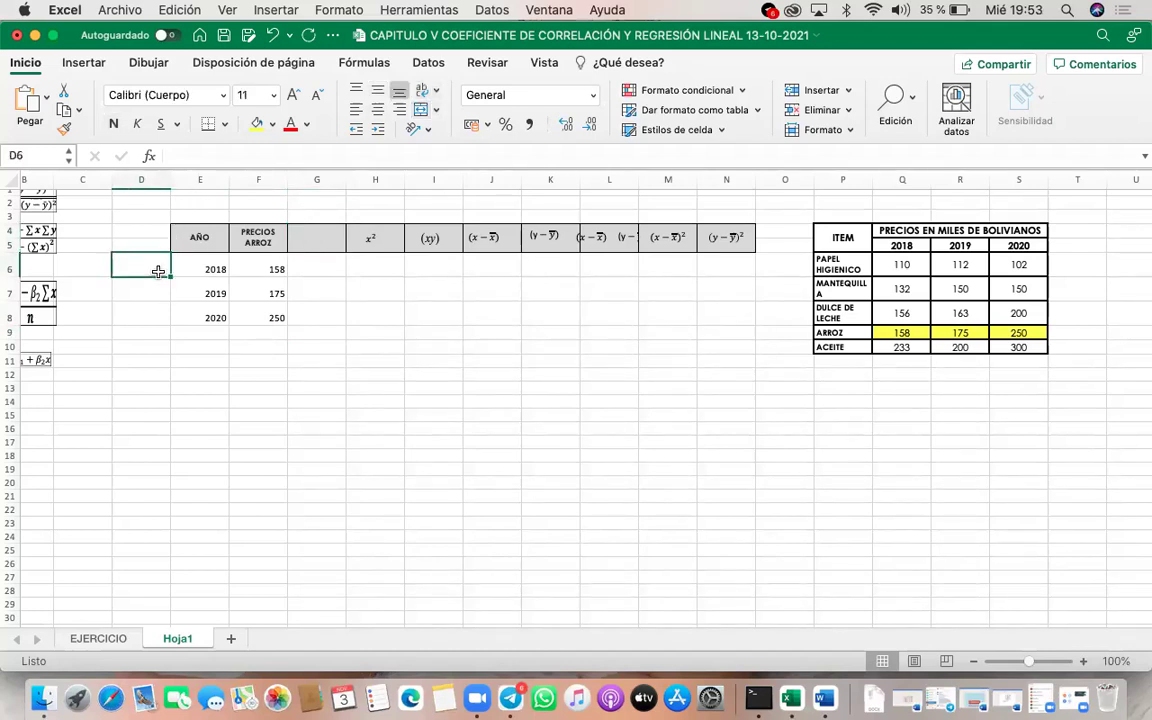
Step: Extend the AÑO column with the projection years 2021, 2022, 2023, 2024 and 2025 in cells E9 to E13
{"action": "scroll", "coordinate": [305, 468], "scroll_direction": "left", "scroll_amount": 2}
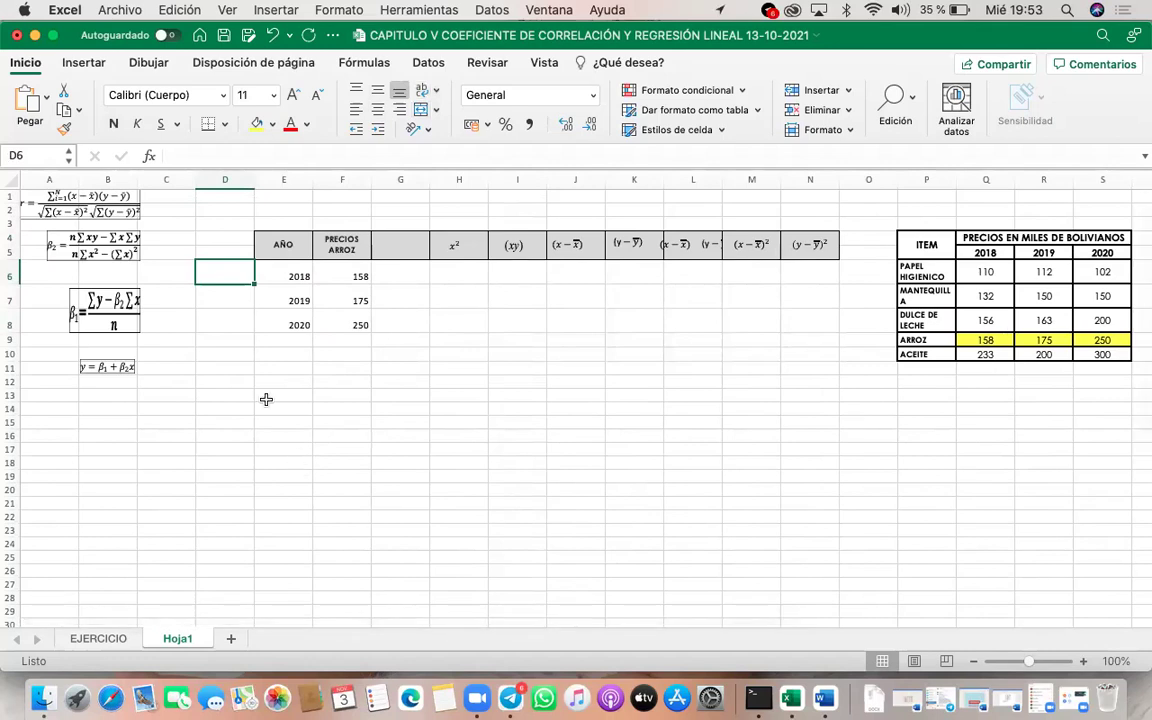
{"action": "left_click", "coordinate": [293, 340]}
{"action": "type", "text": "20"}
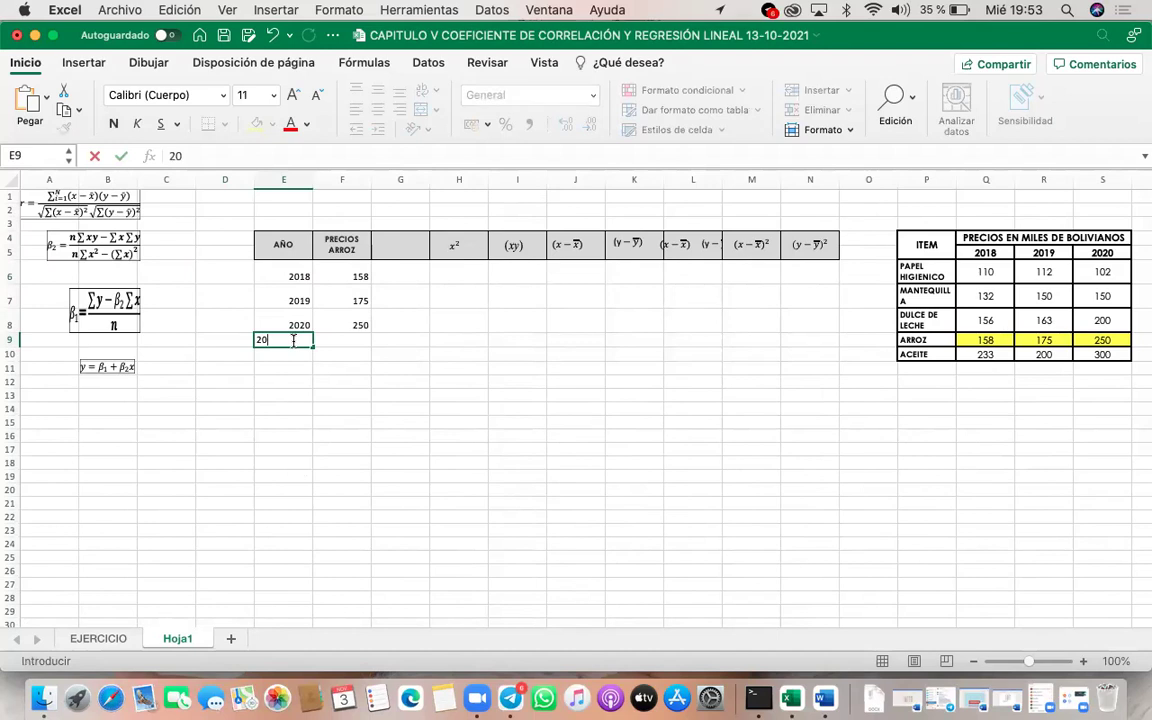
{"action": "type", "text": "21"}
{"action": "key", "text": "Return"}
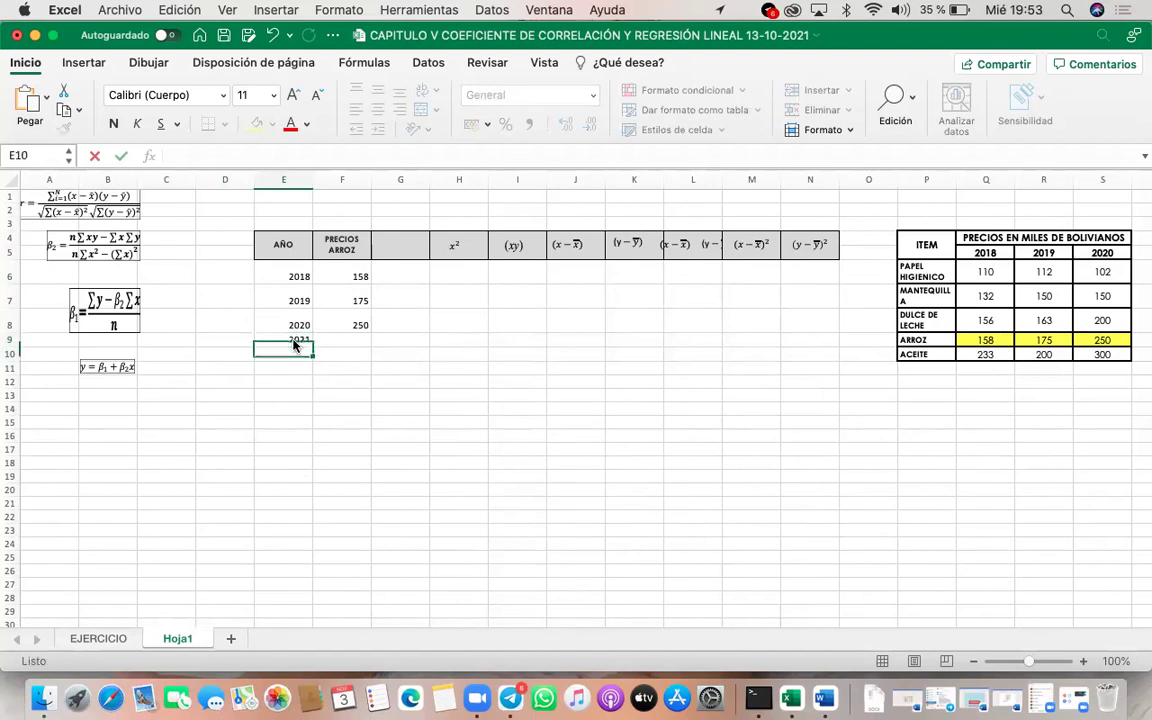
{"action": "type", "text": "2022"}
{"action": "key", "text": "Return"}
{"action": "type", "text": "2023"}
{"action": "key", "text": "Return"}
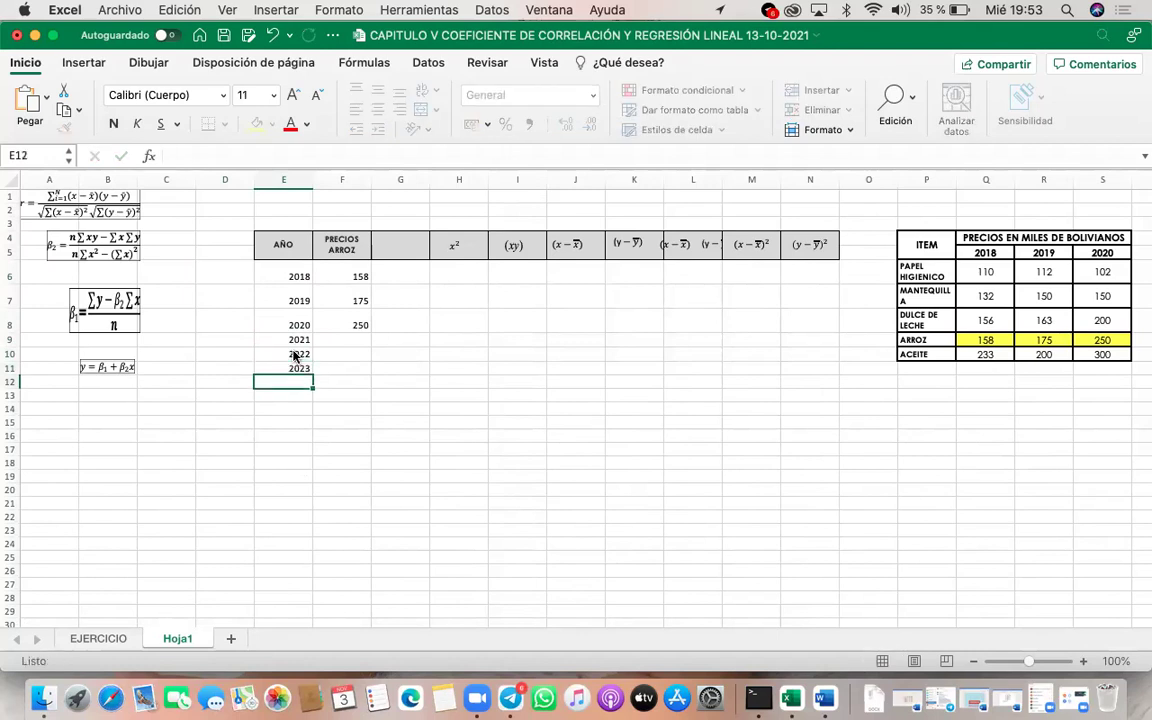
{"action": "type", "text": "2024"}
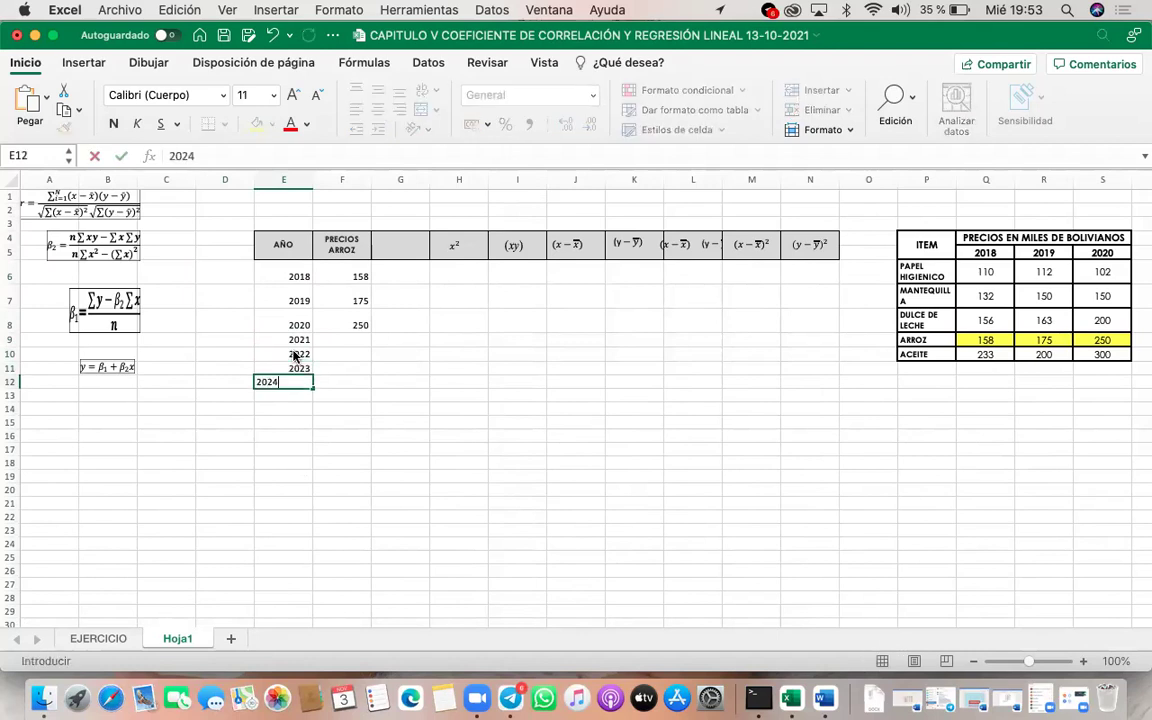
{"action": "key", "text": "Return"}
{"action": "type", "text": "20"}
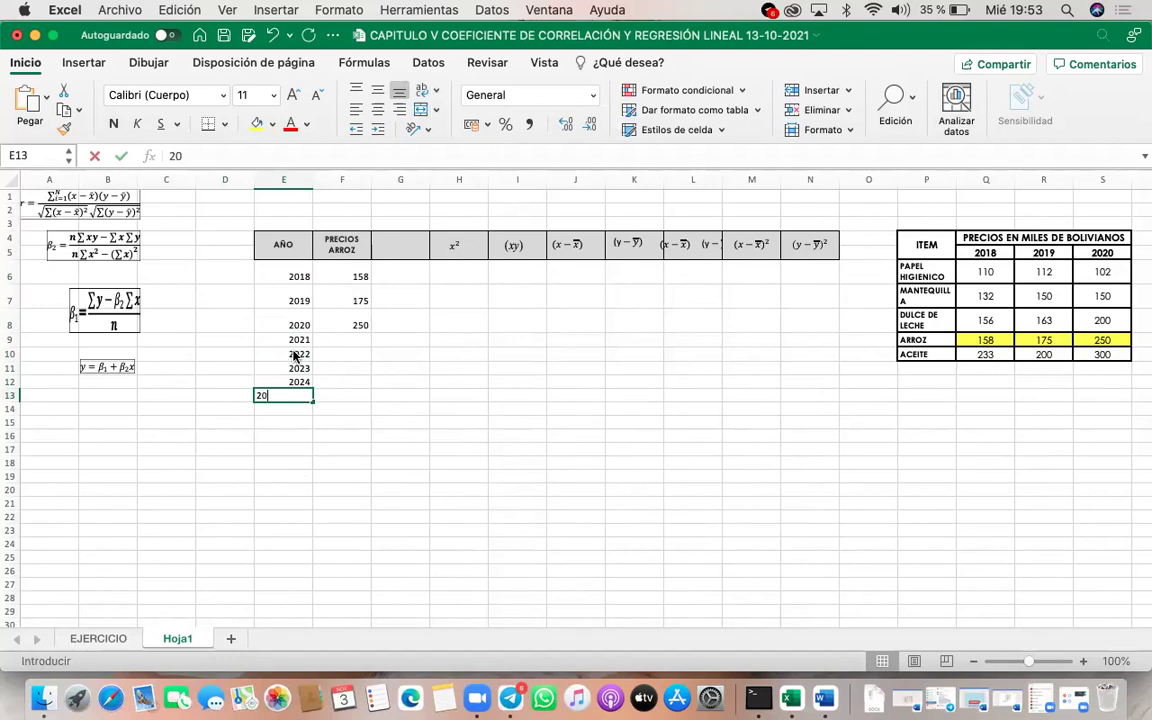
{"action": "type", "text": "25"}
{"action": "key", "text": "Return"}
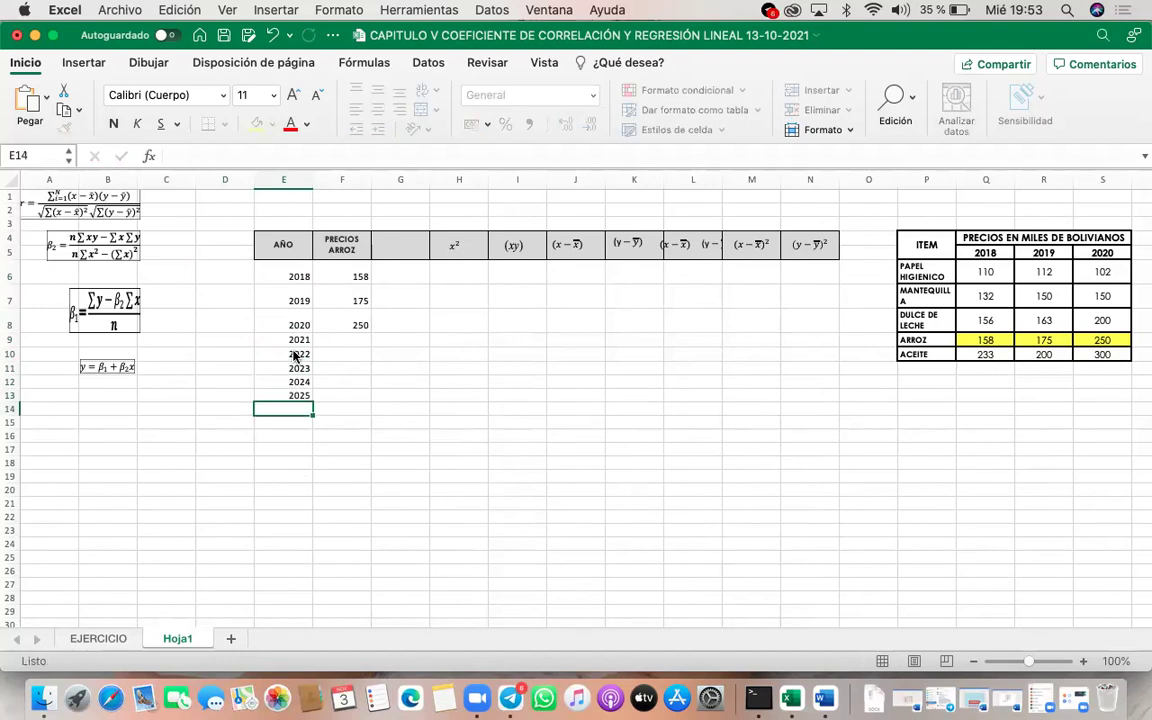
Step: Fill the empty PRECIOS ARROZ cells F9:F13 beside the years 2021 to 2025 with yellow
{"action": "left_click_drag", "start_coordinate": [299, 339], "coordinate": [302, 394]}
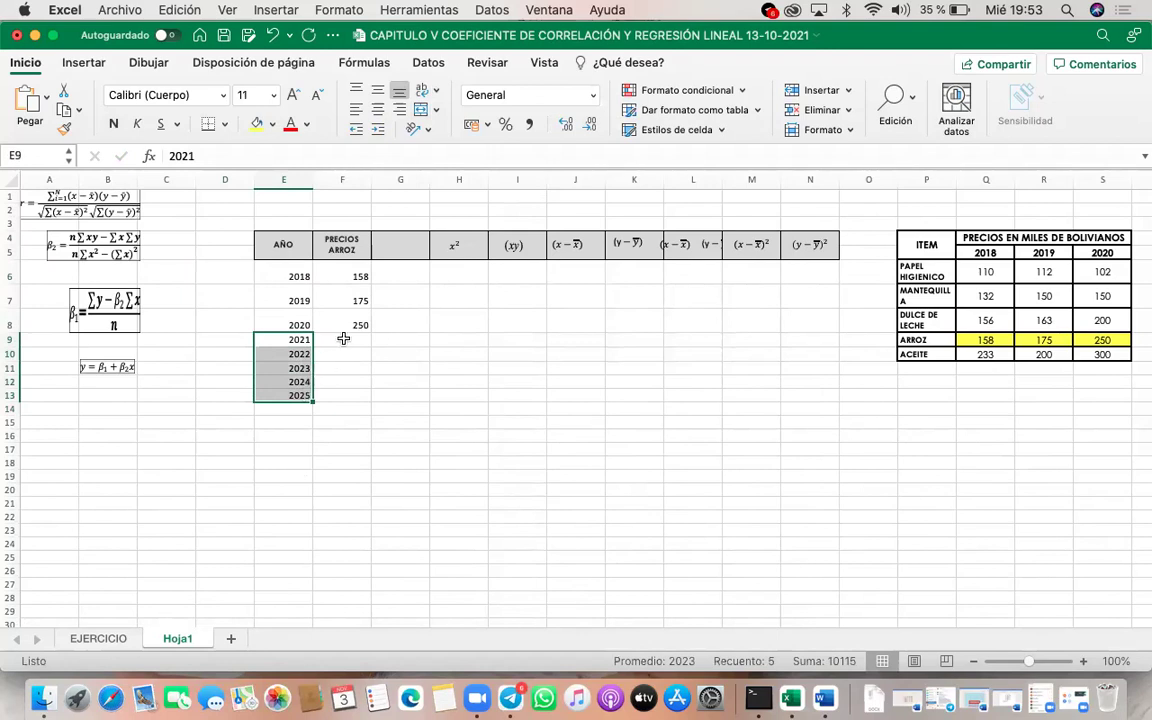
{"action": "left_click_drag", "start_coordinate": [343, 336], "coordinate": [342, 396]}
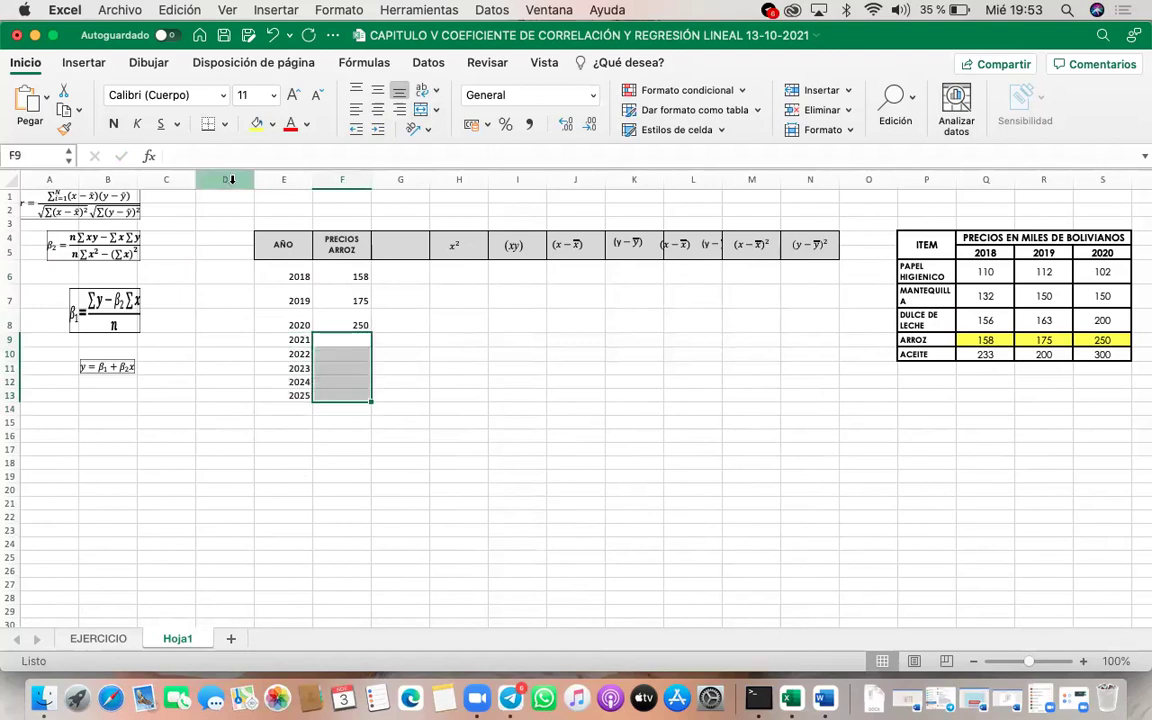
{"action": "left_click", "coordinate": [258, 127]}
{"action": "left_click", "coordinate": [522, 434]}
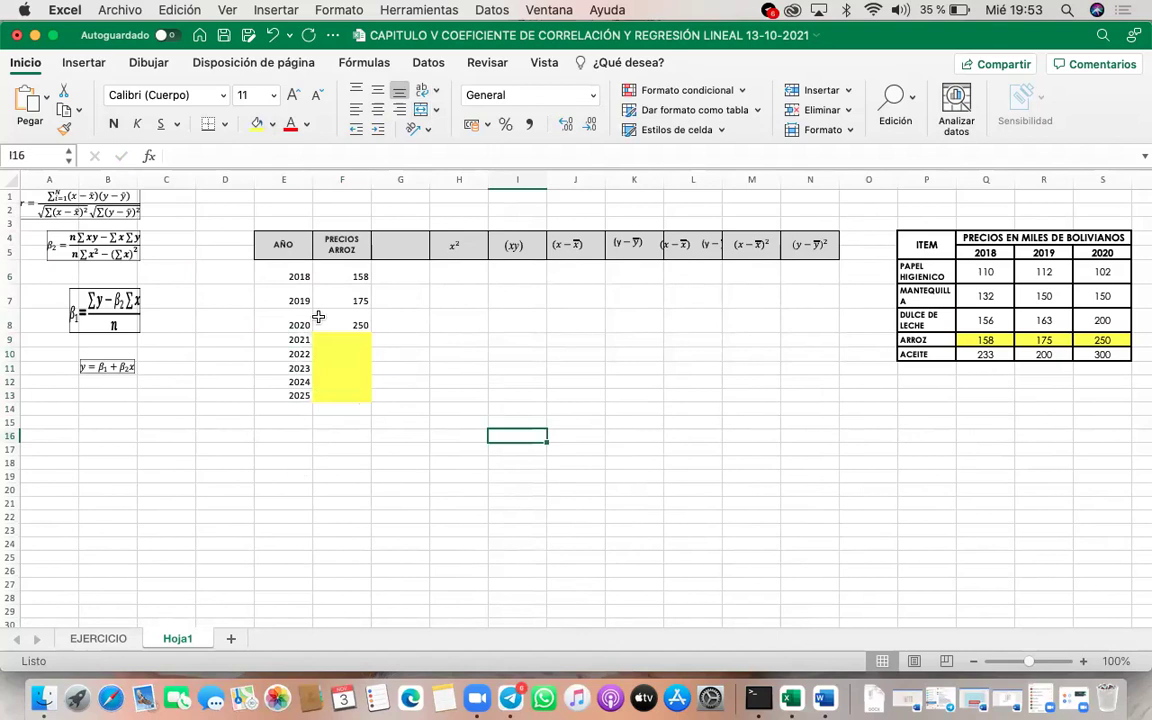
Step: Widen the β₁ and β₂ formula images beside the table so their equations are easier to read
{"action": "scroll", "coordinate": [194, 363], "scroll_direction": "up", "scroll_amount": 2}
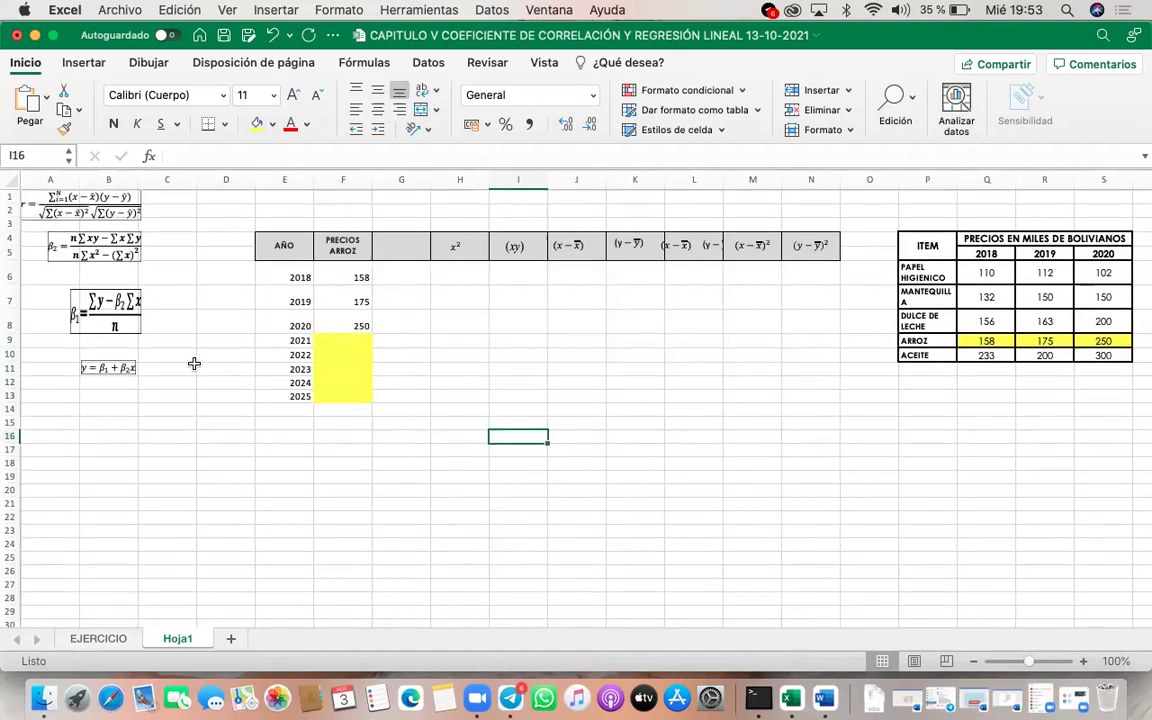
{"action": "left_click", "coordinate": [105, 305]}
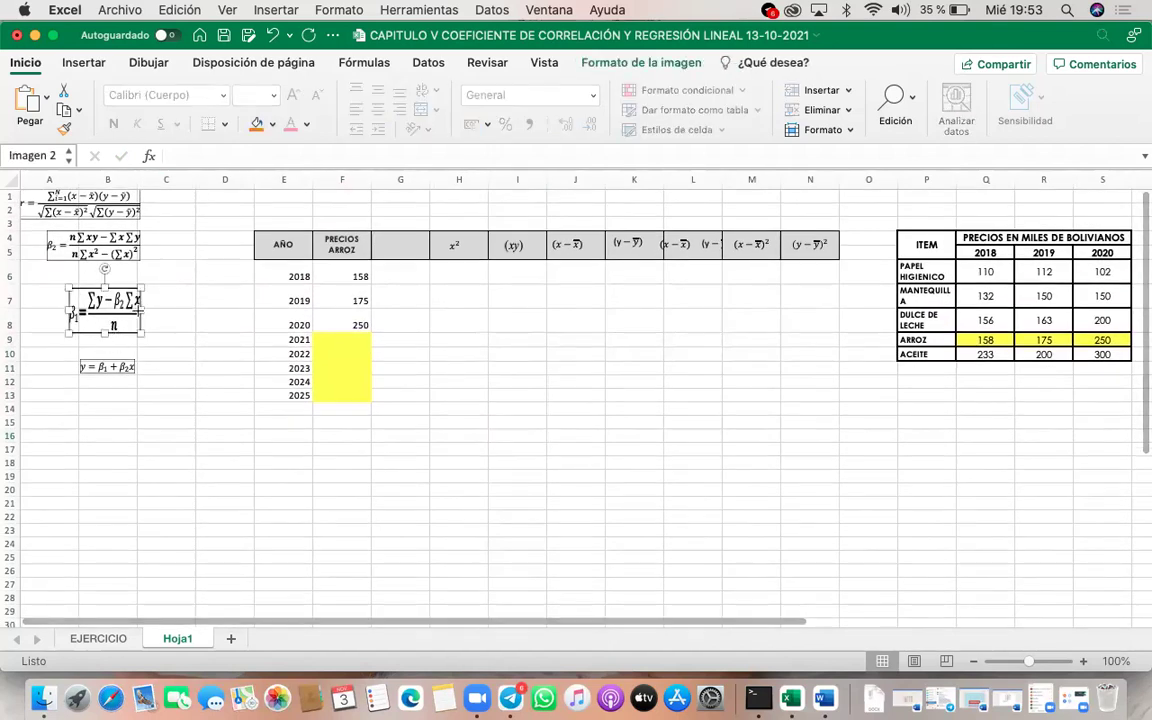
{"action": "left_click_drag", "start_coordinate": [143, 313], "coordinate": [191, 311]}
{"action": "left_click", "coordinate": [140, 246]}
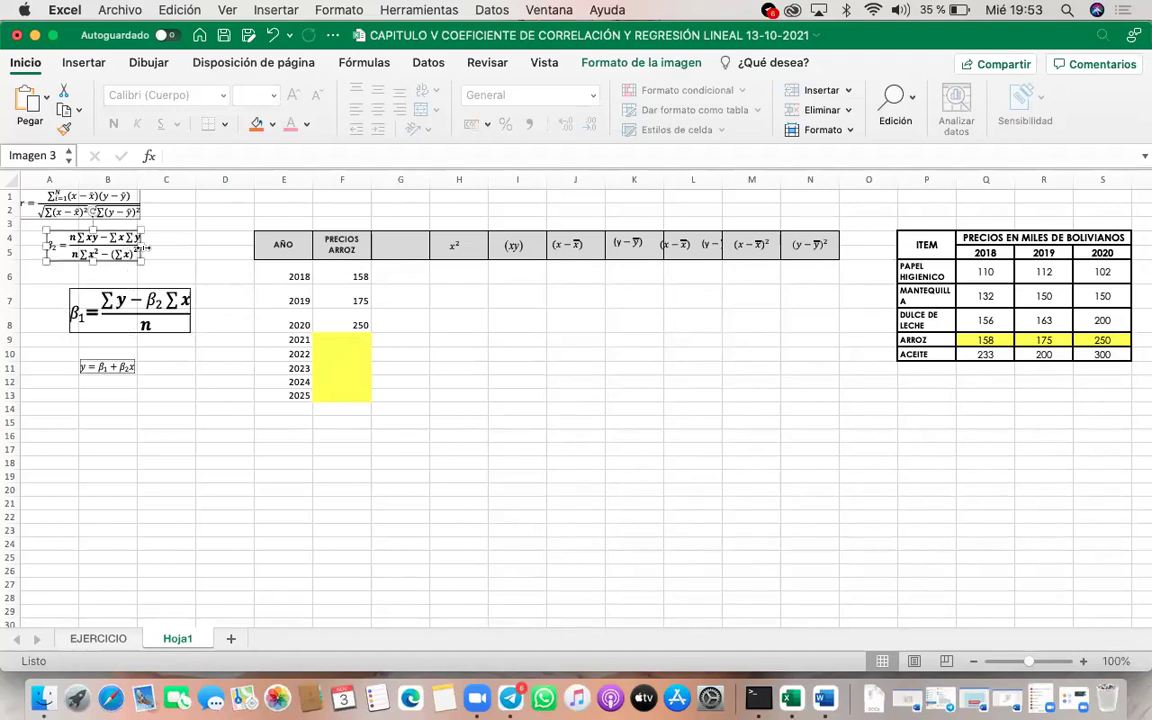
{"action": "left_click_drag", "start_coordinate": [143, 246], "coordinate": [155, 246]}
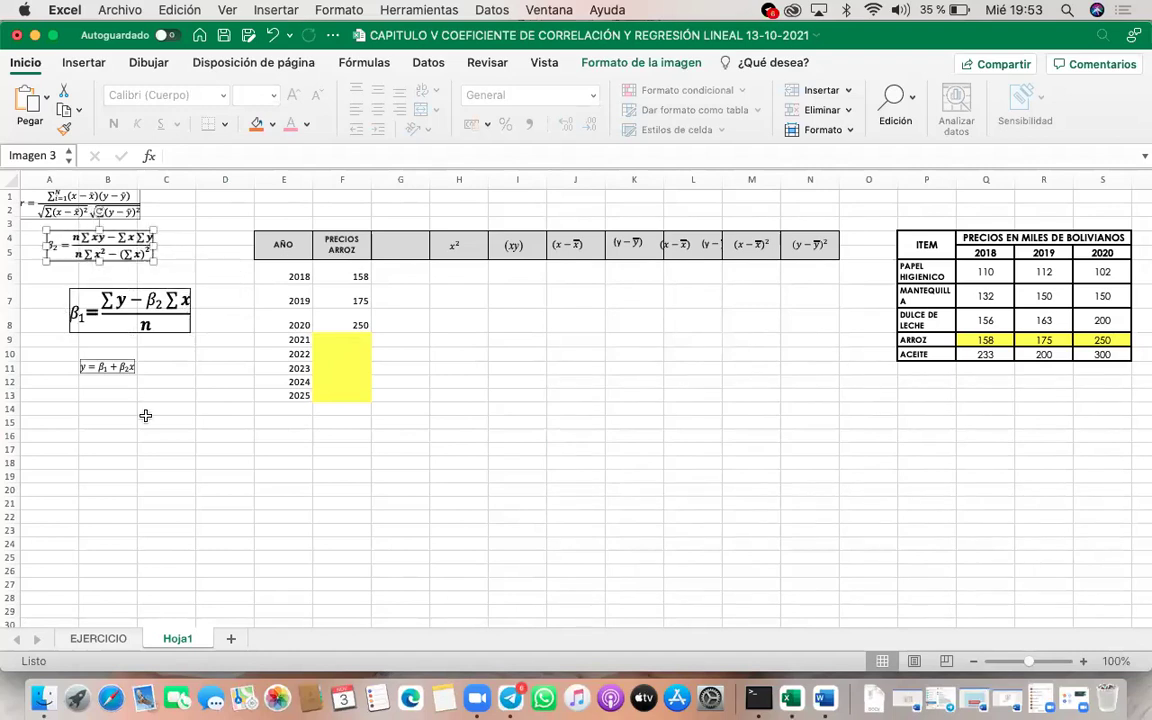
Step: Number the years 2018 to 2025 from 1 to 8 in cells D6 to D13
{"action": "left_click", "coordinate": [228, 271]}
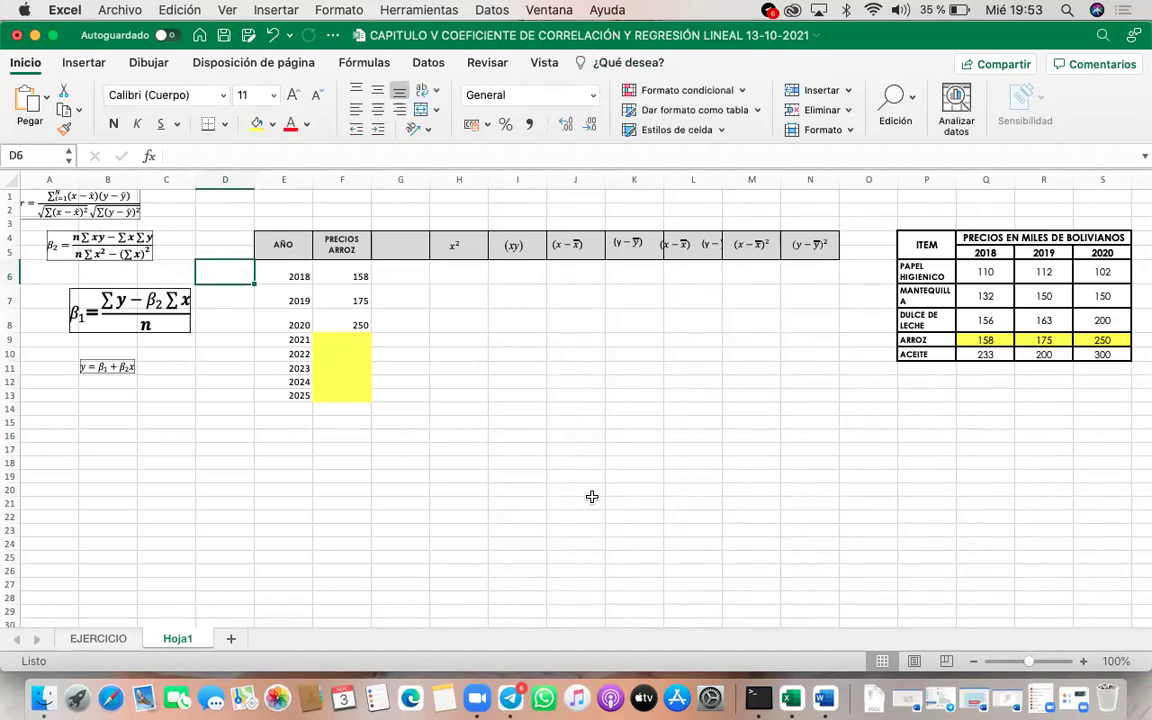
{"action": "type", "text": "1"}
{"action": "key", "text": "Return"}
{"action": "type", "text": "2"}
{"action": "key", "text": "Return"}
{"action": "type", "text": "3"}
{"action": "key", "text": "Return"}
{"action": "type", "text": "4"}
{"action": "key", "text": "Return"}
{"action": "type", "text": "5"}
{"action": "key", "text": "Return"}
{"action": "type", "text": "6"}
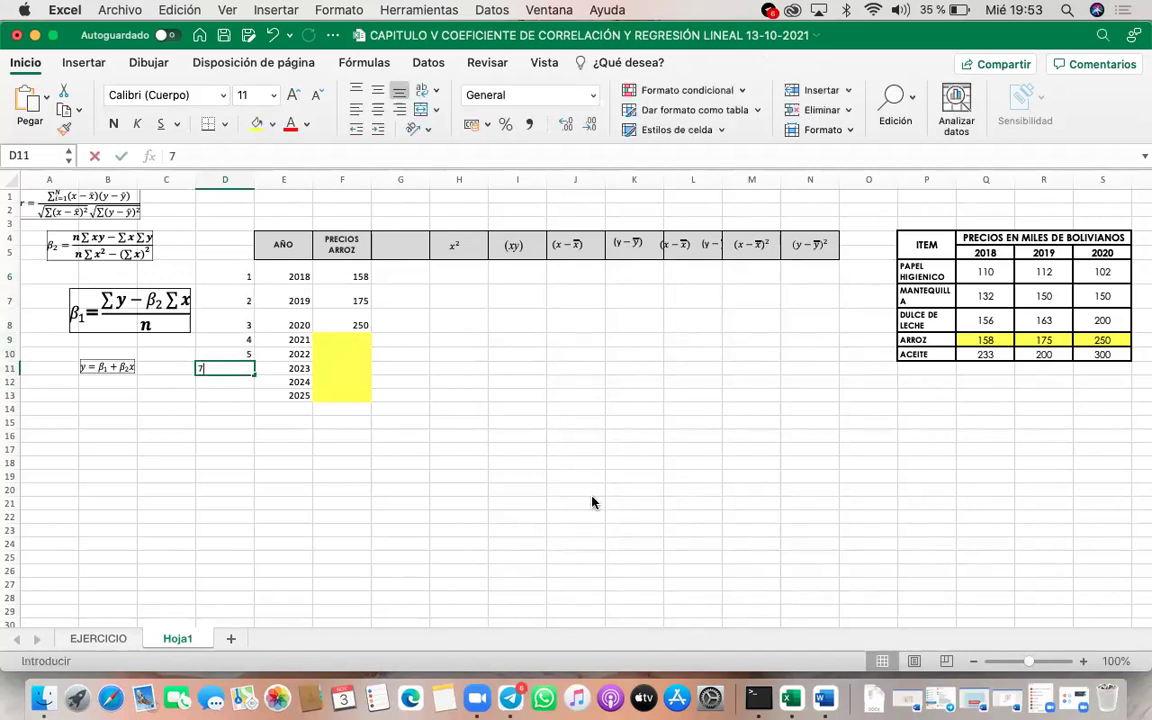
{"action": "key", "text": "Return"}
{"action": "type", "text": "7"}
{"action": "key", "text": "Return"}
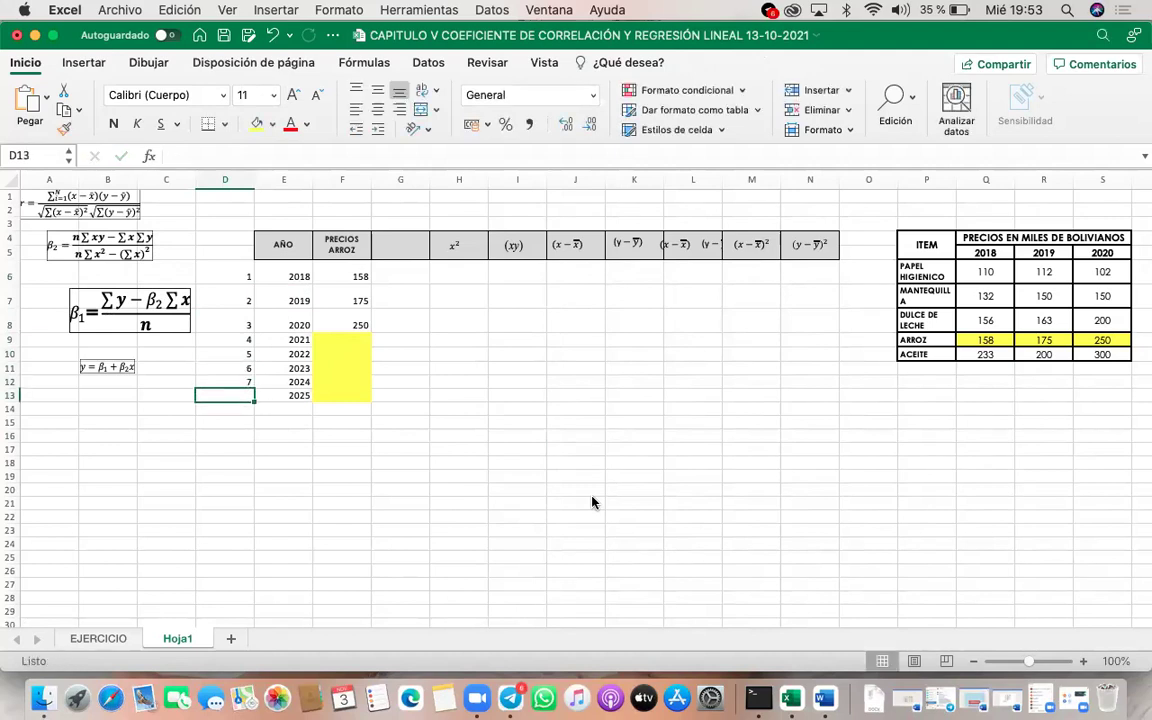
{"action": "type", "text": "8"}
{"action": "key", "text": "Return"}
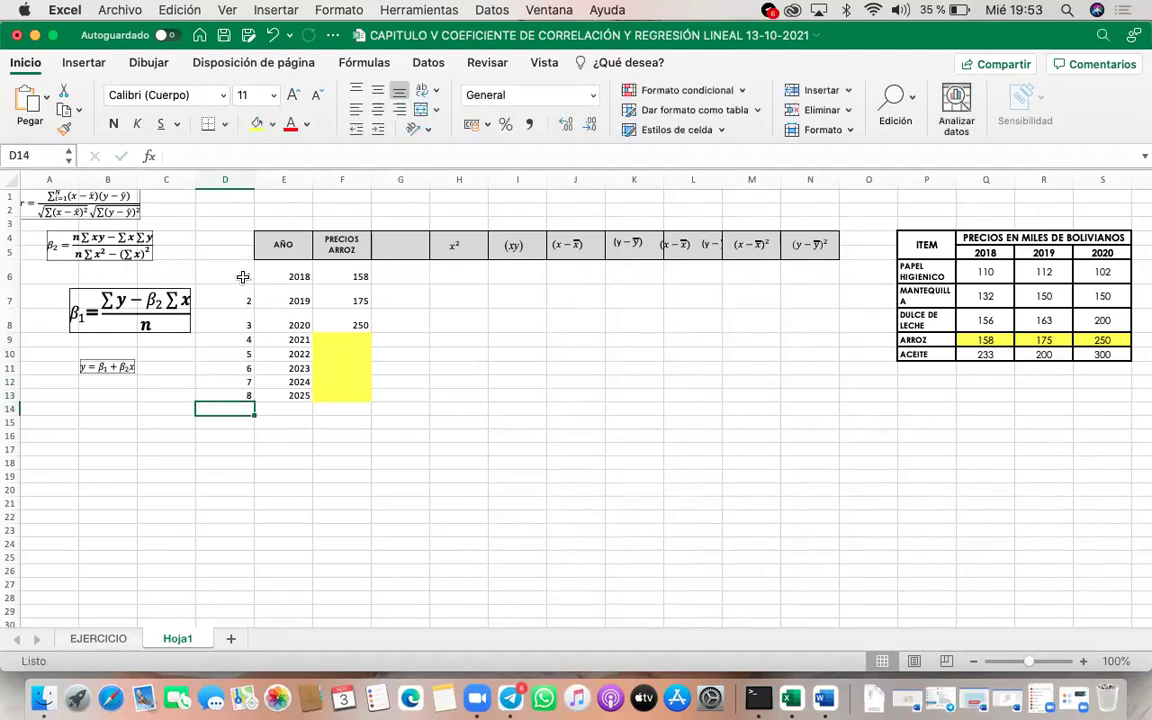
{"action": "left_click_drag", "start_coordinate": [237, 266], "coordinate": [337, 395]}
{"action": "left_click_drag", "start_coordinate": [245, 338], "coordinate": [331, 390]}
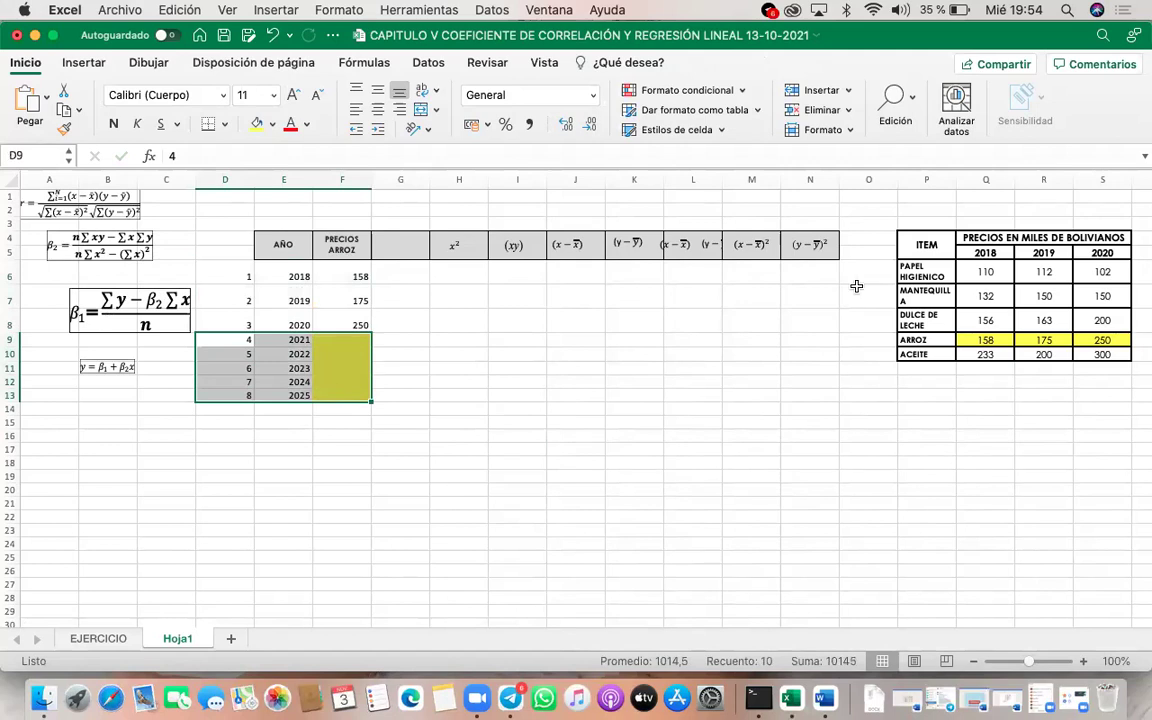
Step: Delete columns P to S, which hold the product price table
{"action": "left_click_drag", "start_coordinate": [926, 180], "coordinate": [1090, 182]}
{"action": "right_click", "coordinate": [1090, 182]}
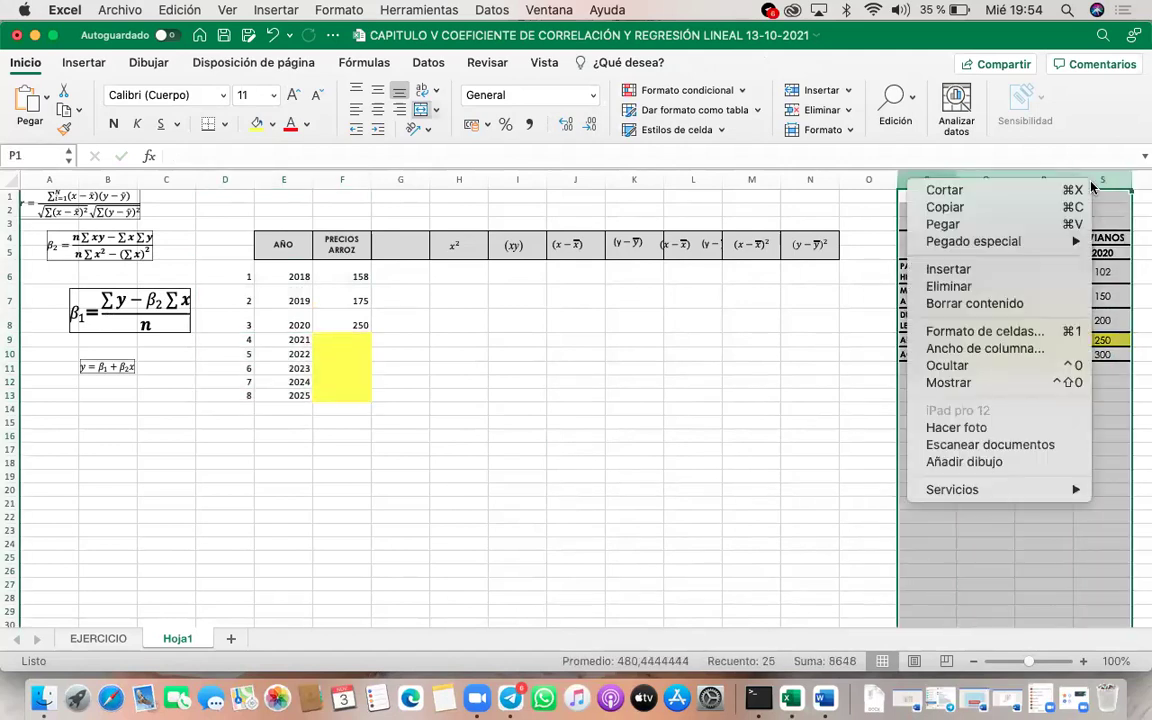
{"action": "left_click", "coordinate": [911, 256]}
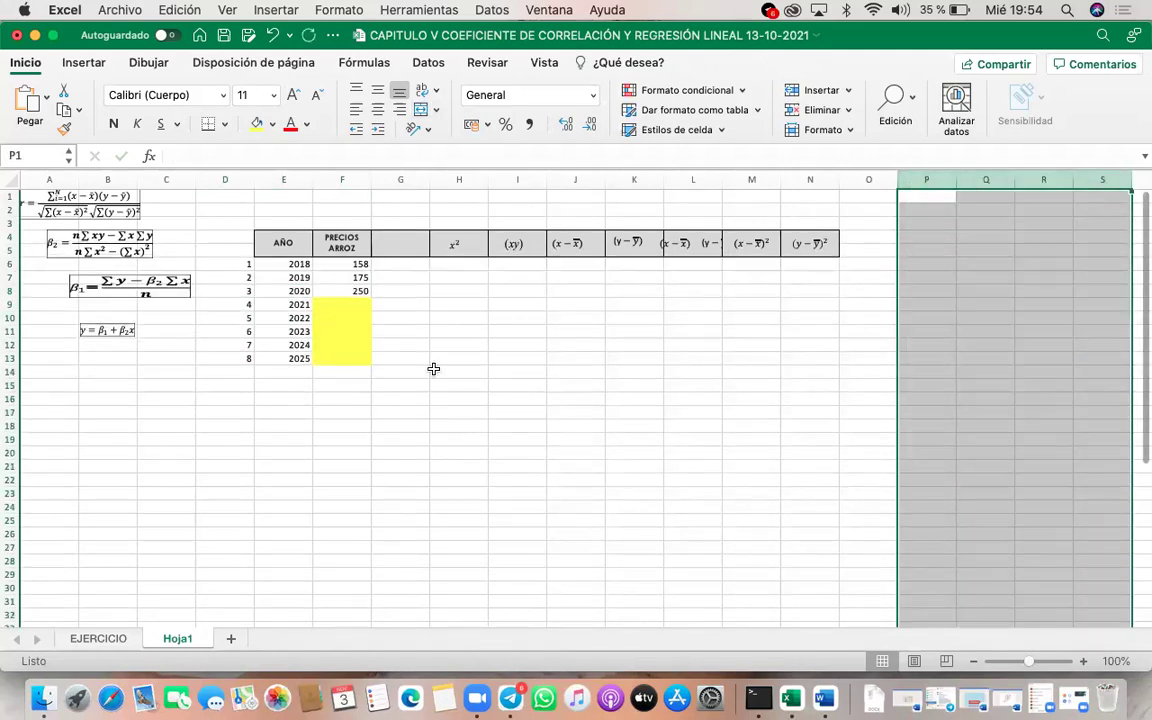
Step: Make the β₁ formula image taller and move the correlation coefficient r formula below the y = β₁ + β₂x image
{"action": "left_click", "coordinate": [122, 287]}
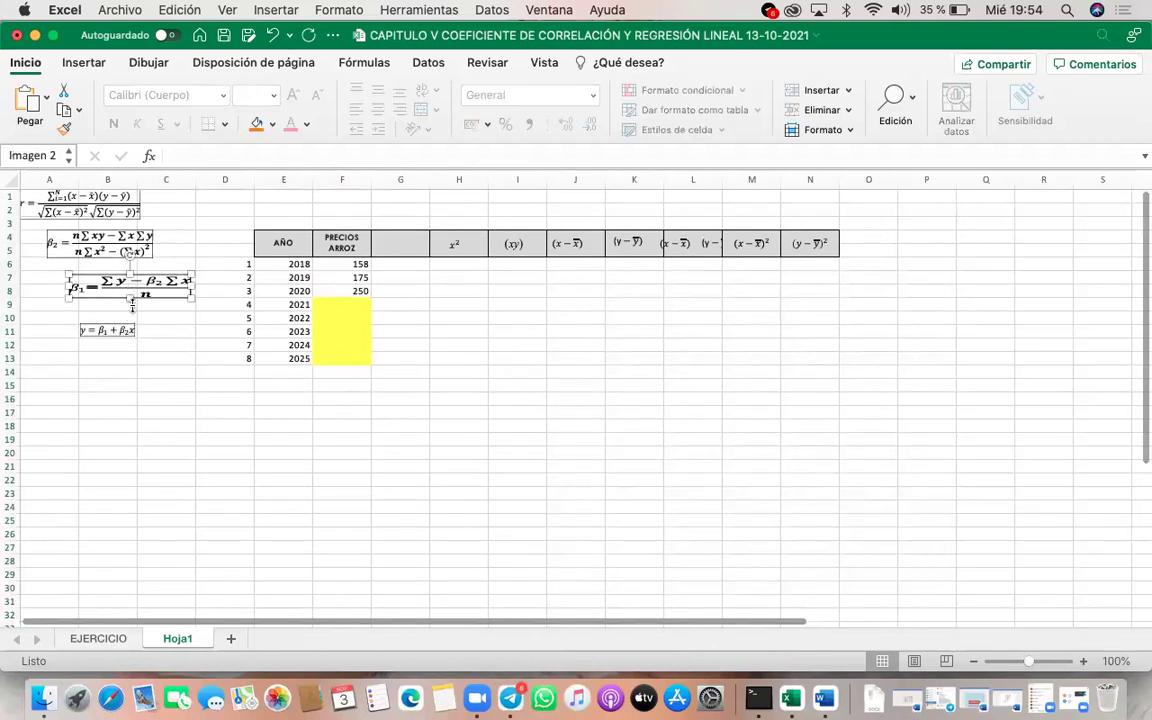
{"action": "left_click_drag", "start_coordinate": [130, 298], "coordinate": [130, 314]}
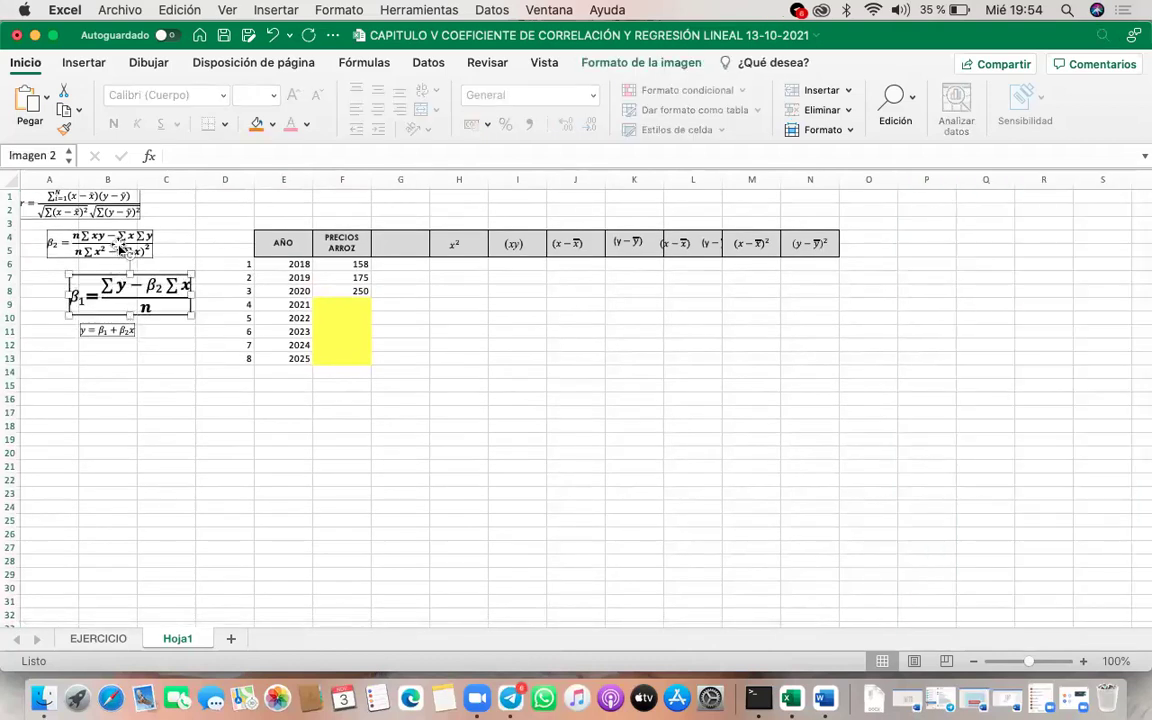
{"action": "left_click", "coordinate": [122, 215]}
{"action": "left_click_drag", "start_coordinate": [122, 215], "coordinate": [182, 376]}
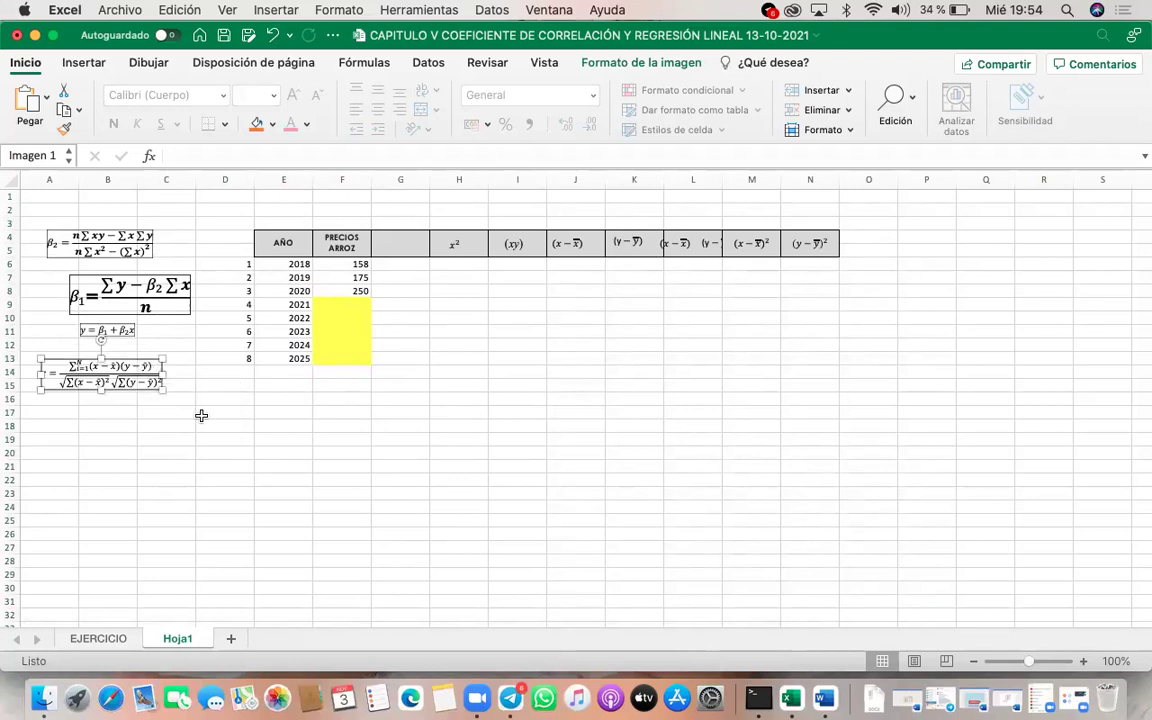
Step: Zoom the sheet to 140% and widen column L so the (x−x̄)(y−ȳ) header fits inside its cell
{"action": "left_click", "coordinate": [1083, 661]}
{"action": "left_click", "coordinate": [1083, 661]}
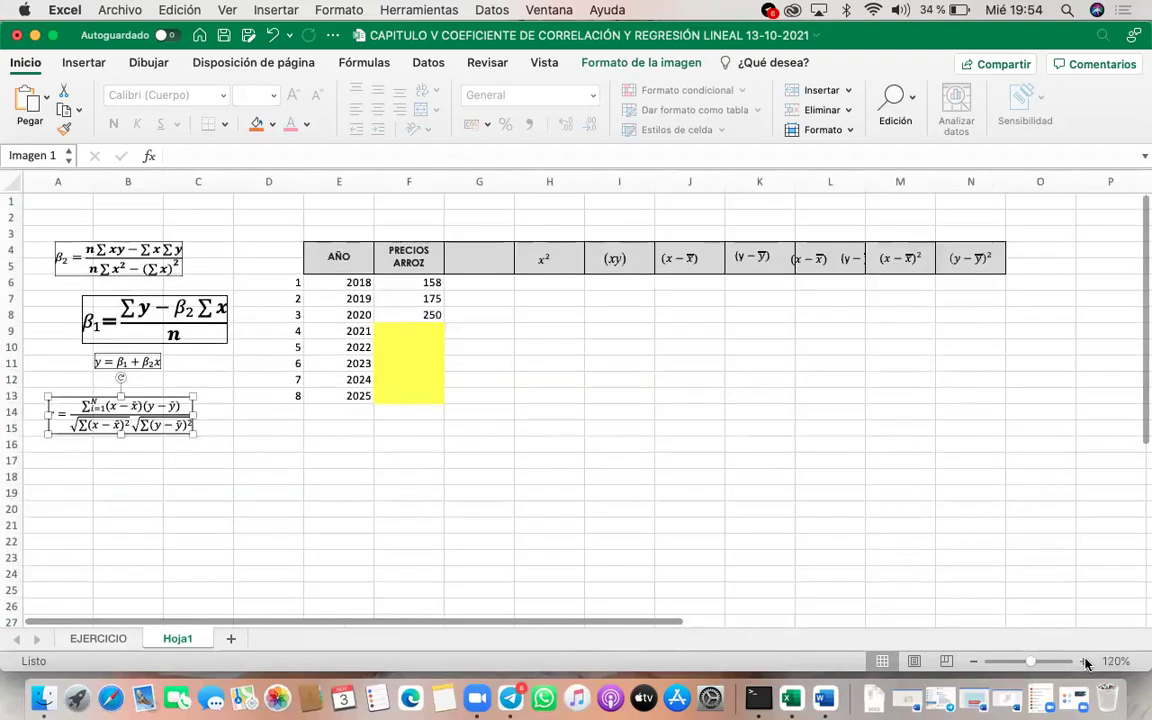
{"action": "left_click", "coordinate": [1083, 661]}
{"action": "left_click", "coordinate": [1083, 661]}
{"action": "scroll", "coordinate": [783, 471], "scroll_direction": "right", "scroll_amount": 2}
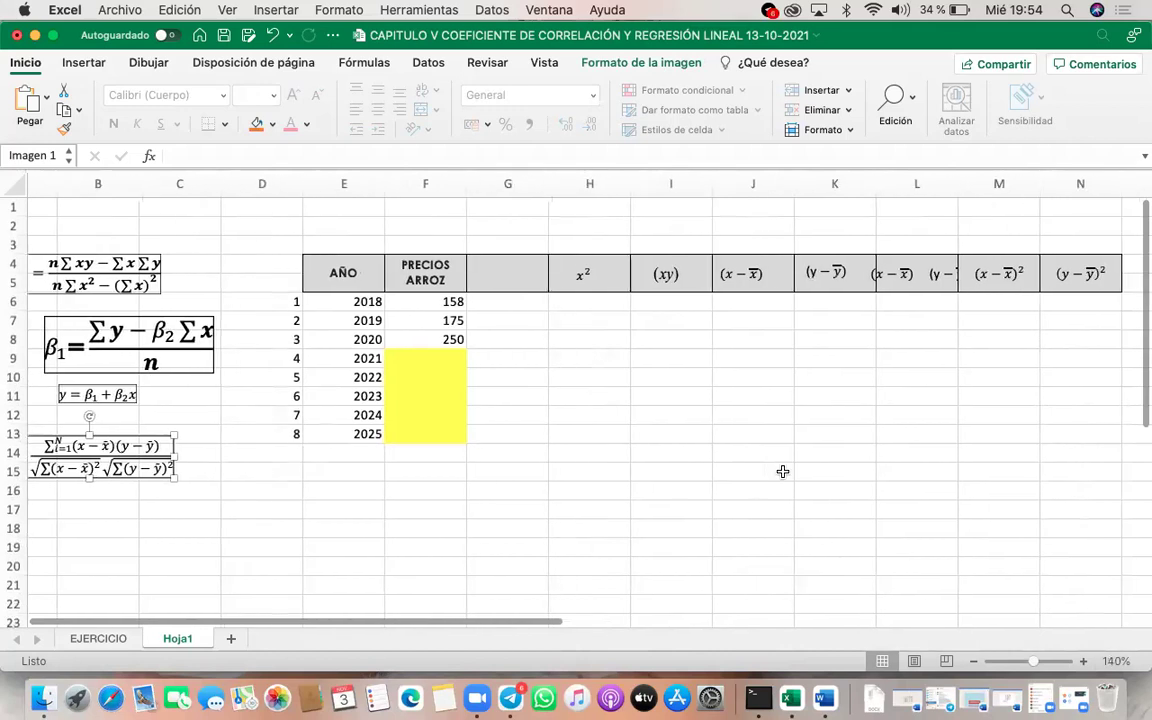
{"action": "mouse_move", "coordinate": [958, 183]}
{"action": "left_mouse_down"}
{"action": "mouse_move", "coordinate": [1003, 183]}
{"action": "mouse_move", "coordinate": [977, 193]}
{"action": "left_mouse_up"}
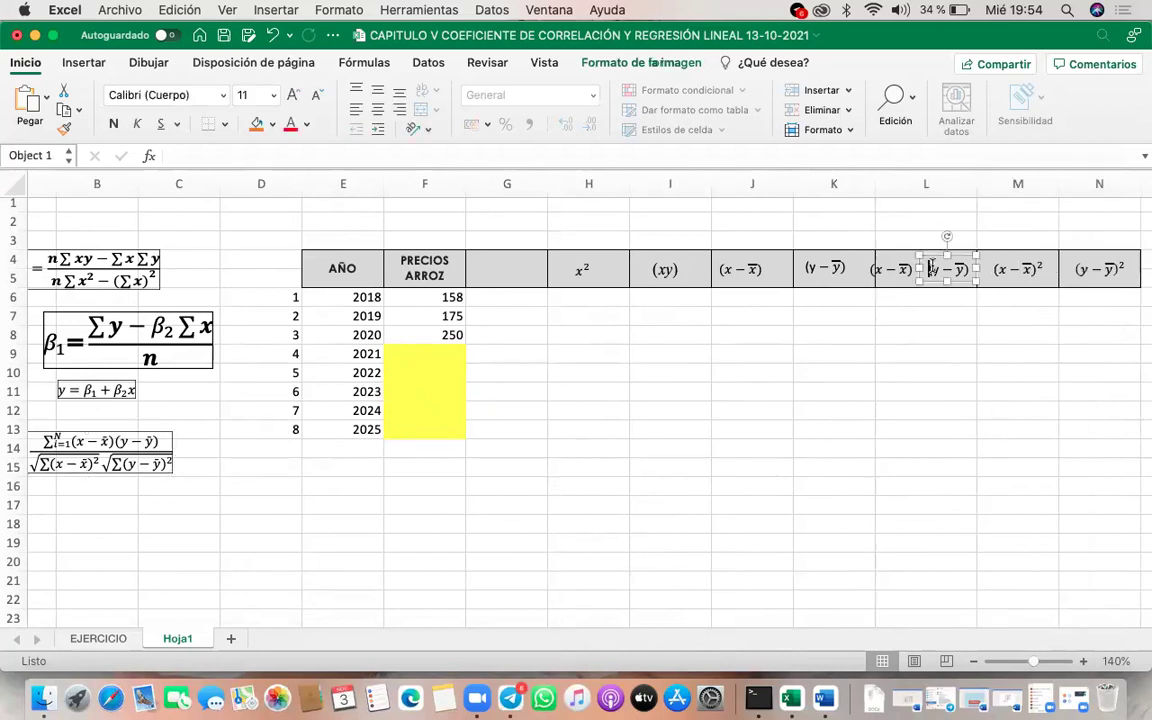
{"action": "left_click", "coordinate": [543, 392]}
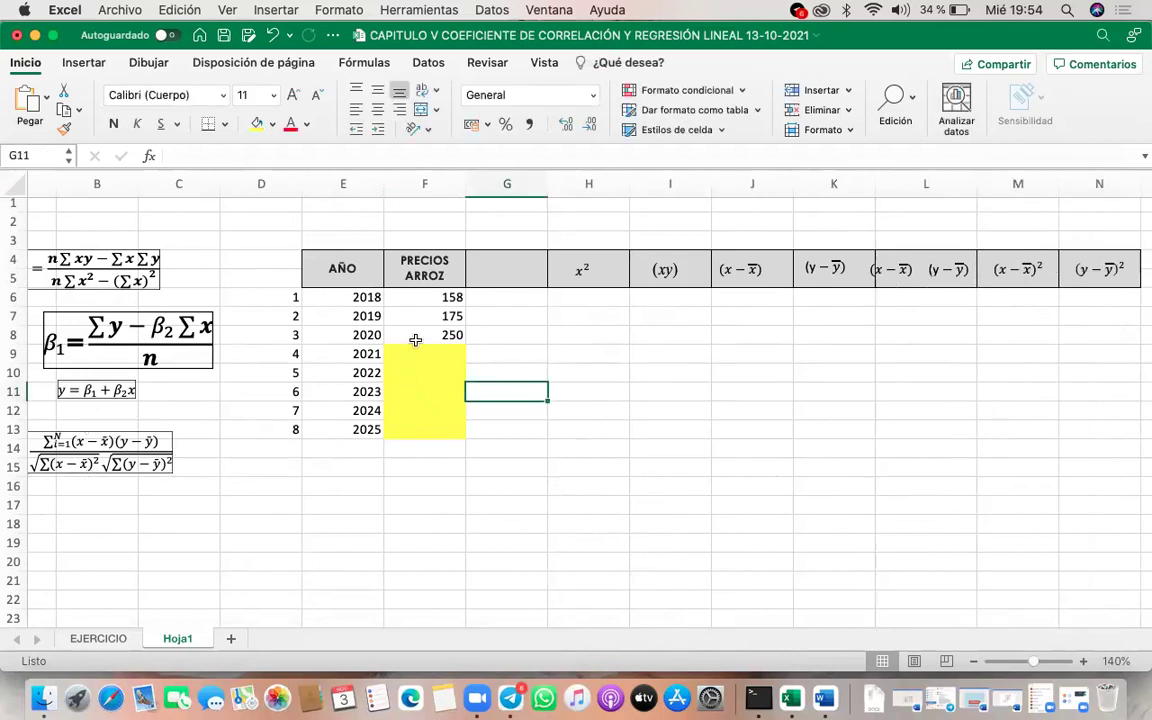
Step: Try clearing the contents of the 2021 to 2025 rows in D9:F13 and undo the deletion
{"action": "left_click_drag", "start_coordinate": [291, 354], "coordinate": [440, 433]}
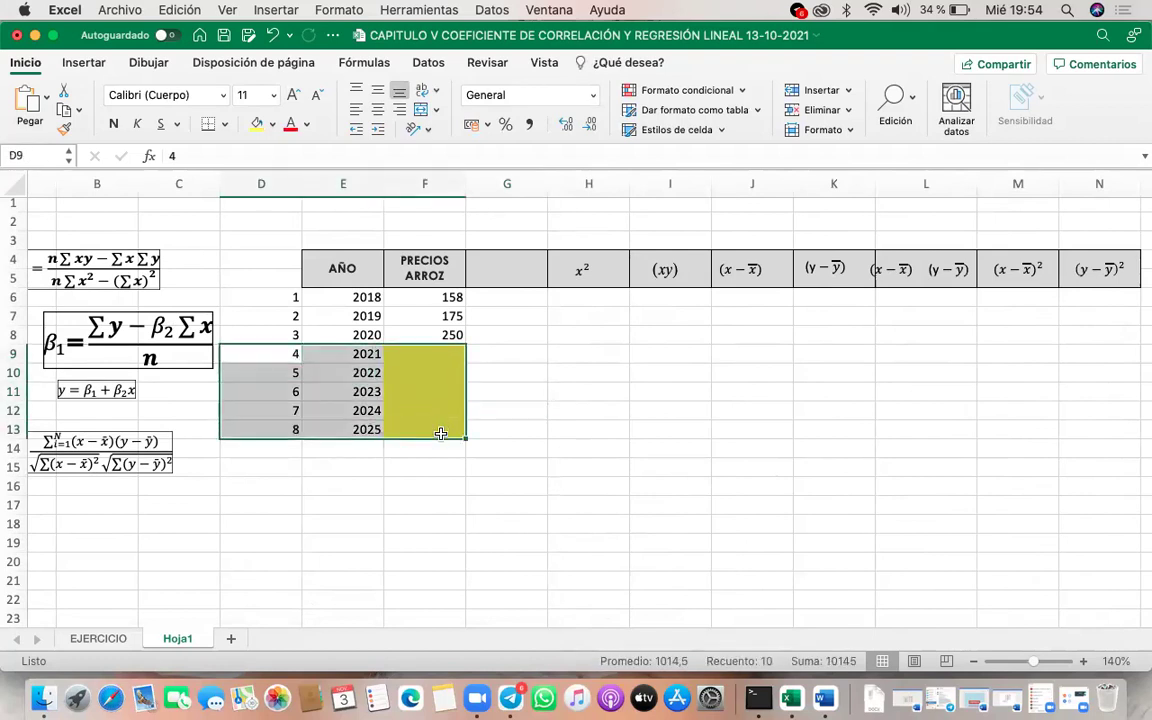
{"action": "key", "text": "Delete"}
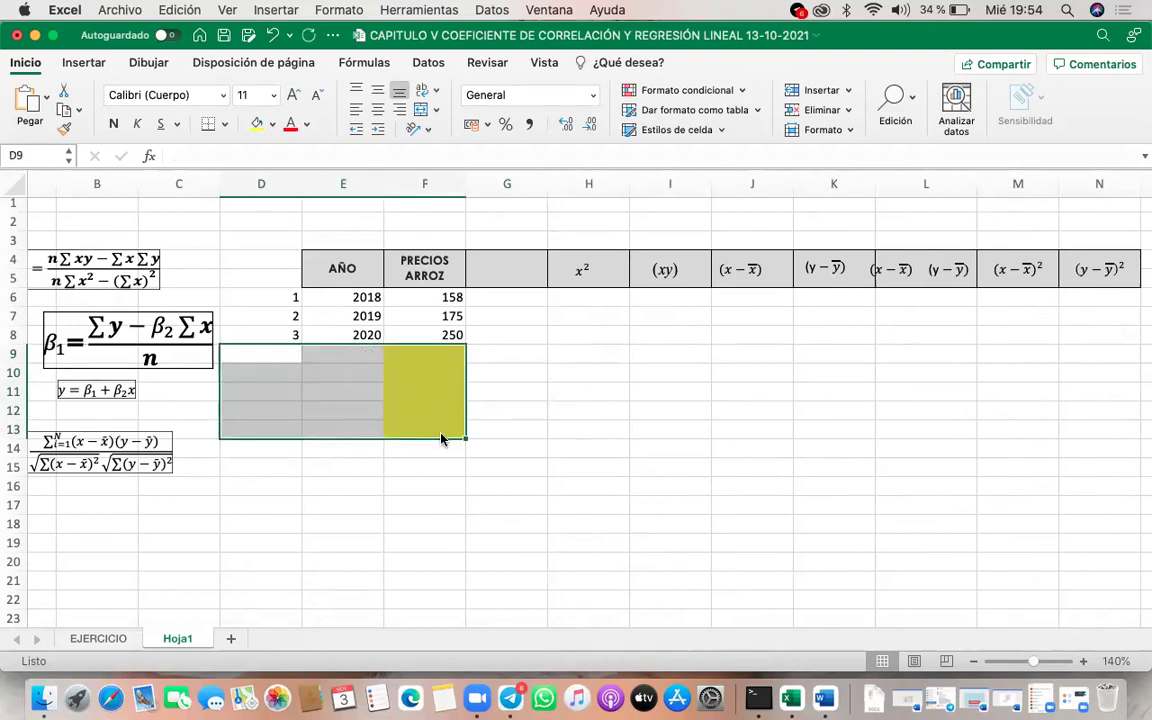
{"action": "left_click", "coordinate": [510, 453]}
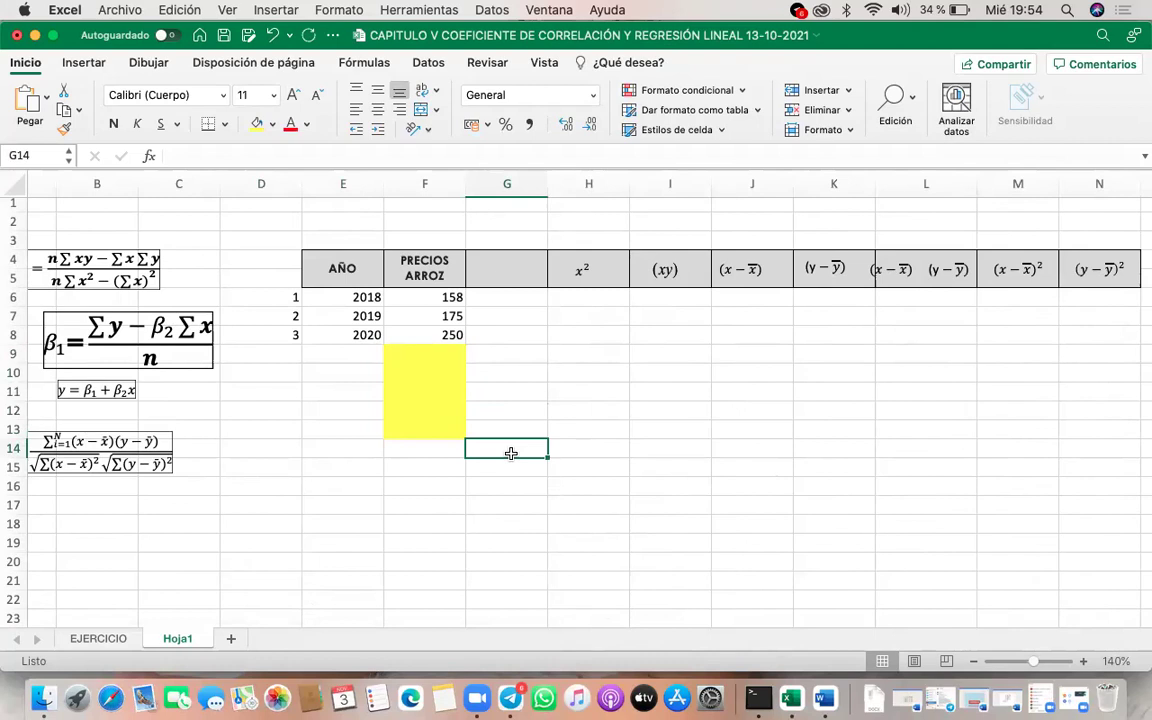
{"action": "left_click_drag", "start_coordinate": [275, 358], "coordinate": [416, 430]}
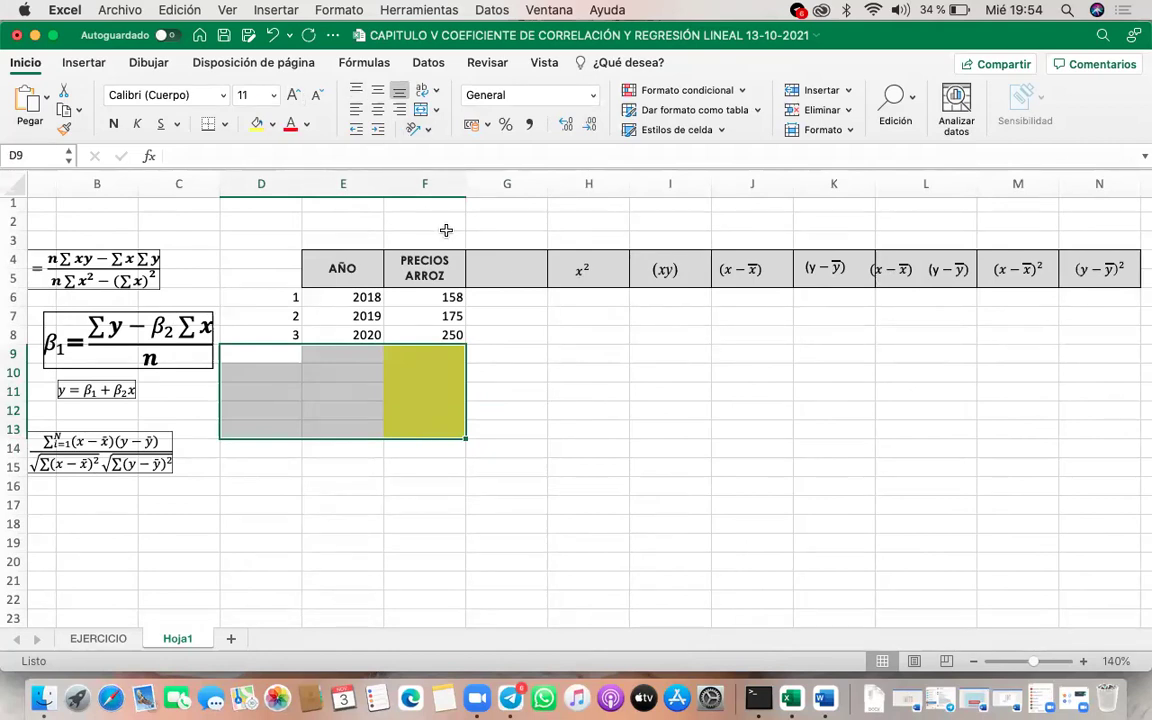
{"action": "key", "text": "super+z"}
Step: Set the font colour of the projection rows D9:F13 to white to hide their numbers and years
{"action": "left_click_drag", "start_coordinate": [300, 356], "coordinate": [452, 429]}
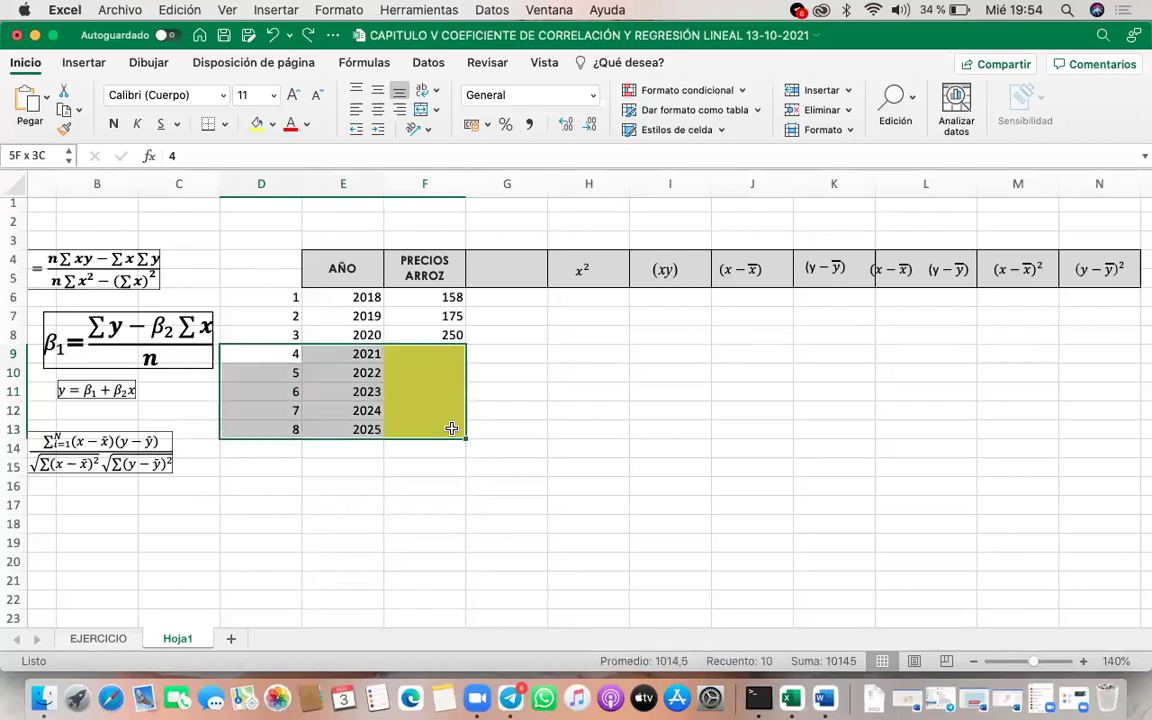
{"action": "left_click", "coordinate": [308, 126]}
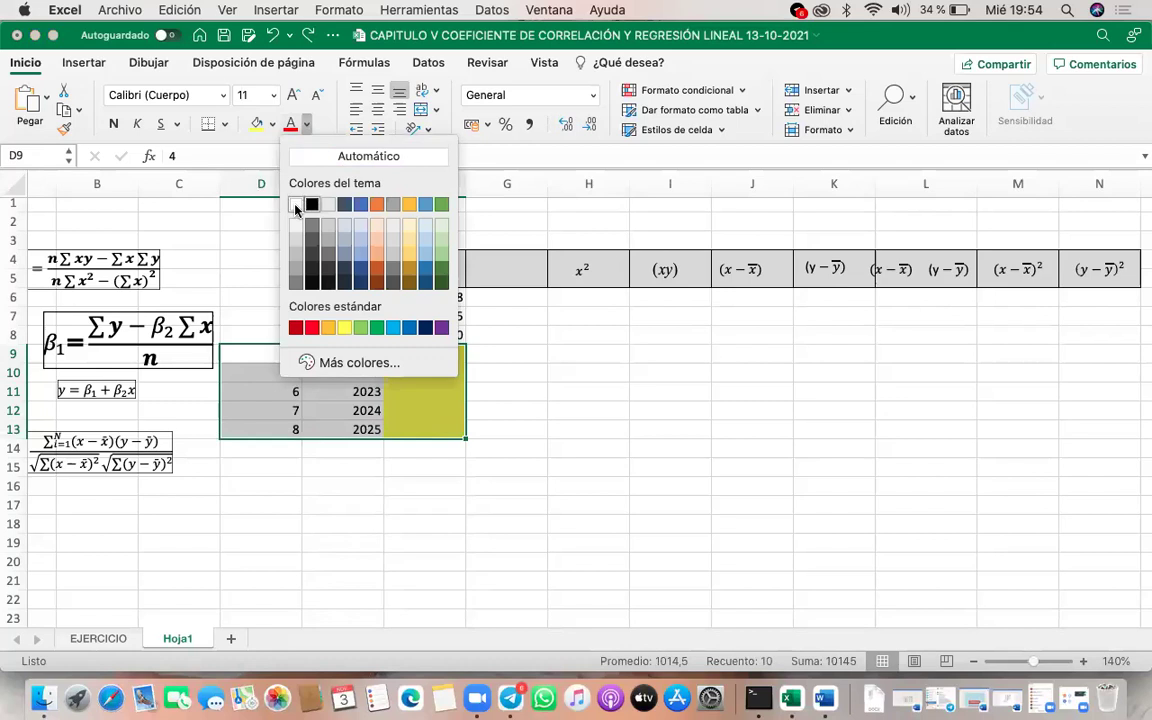
{"action": "left_click", "coordinate": [295, 206]}
{"action": "left_click", "coordinate": [535, 428]}
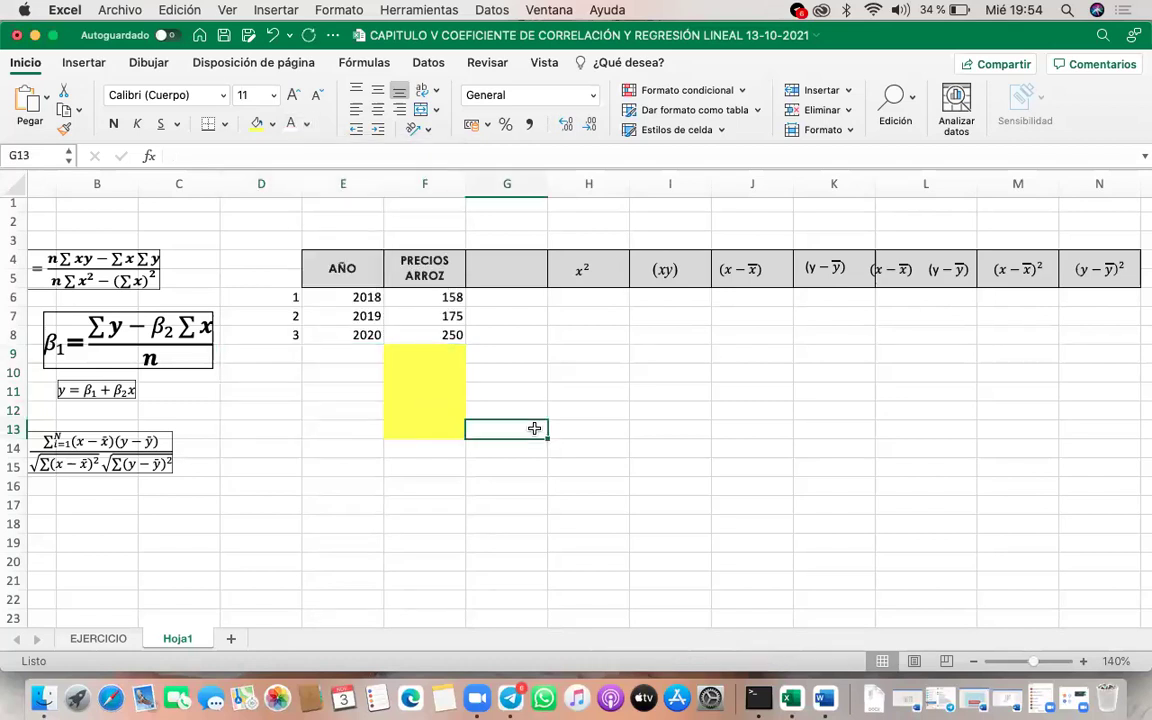
Step: Delete the correlation coefficient r formula image from the sheet
{"action": "scroll", "coordinate": [535, 428], "scroll_direction": "left", "scroll_amount": 2}
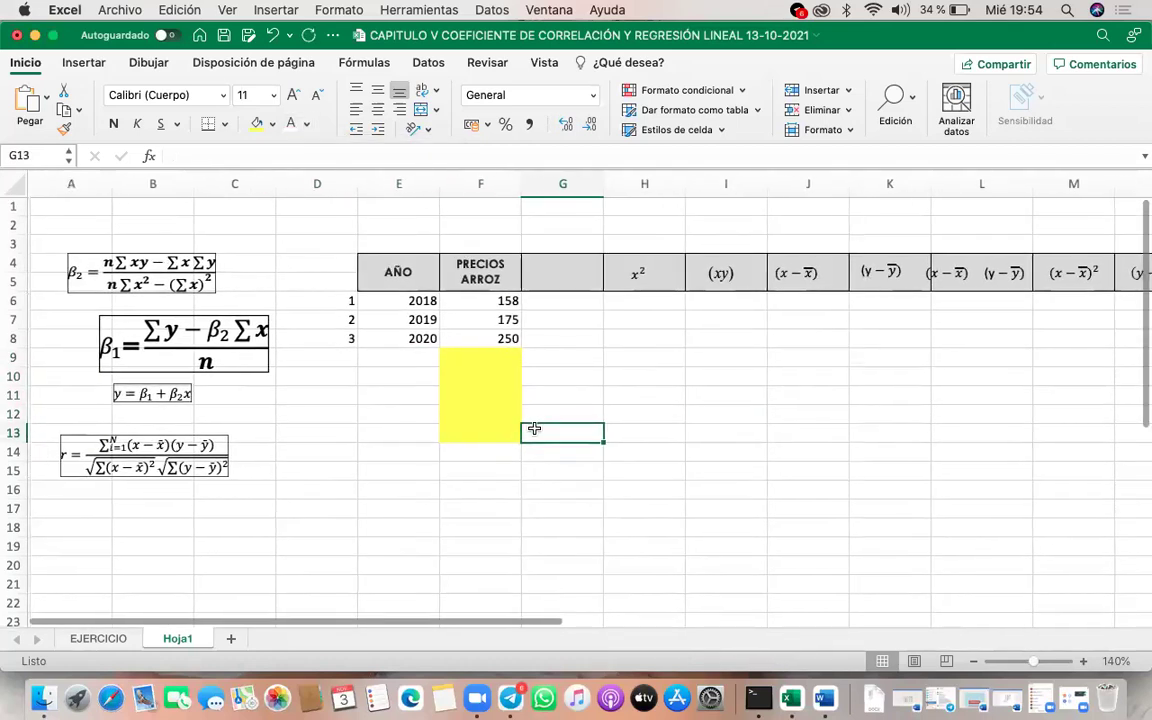
{"action": "left_click_drag", "start_coordinate": [152, 463], "coordinate": [161, 235]}
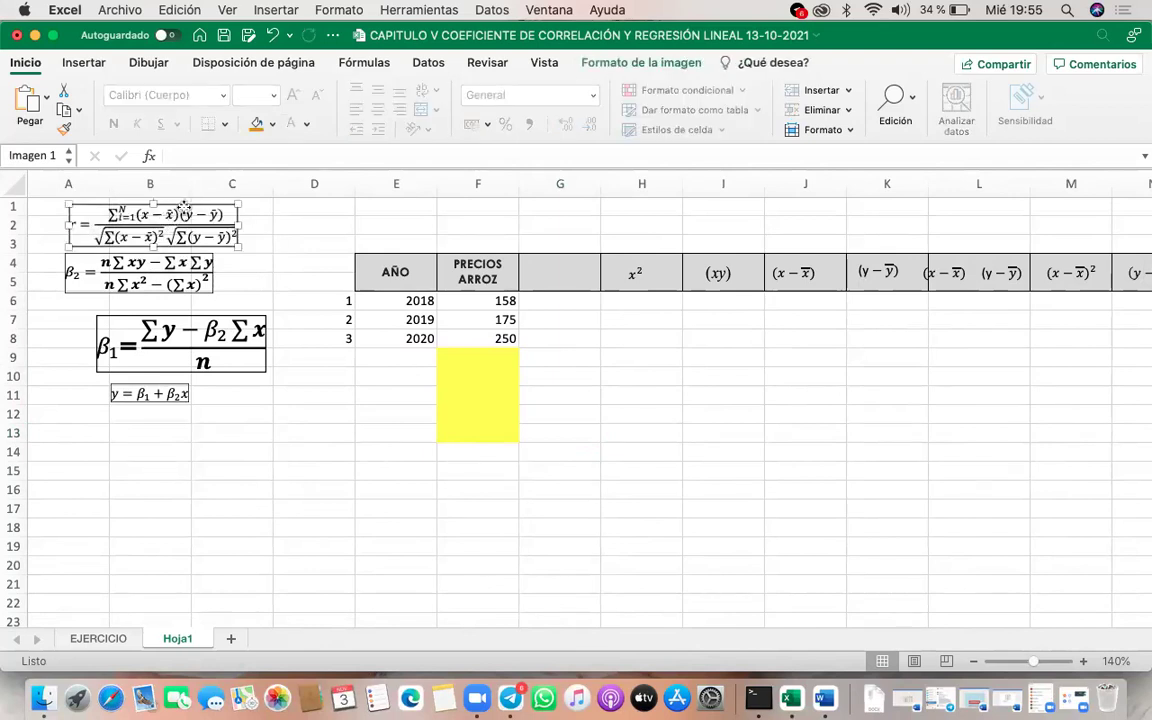
{"action": "key", "text": "BackSpace"}
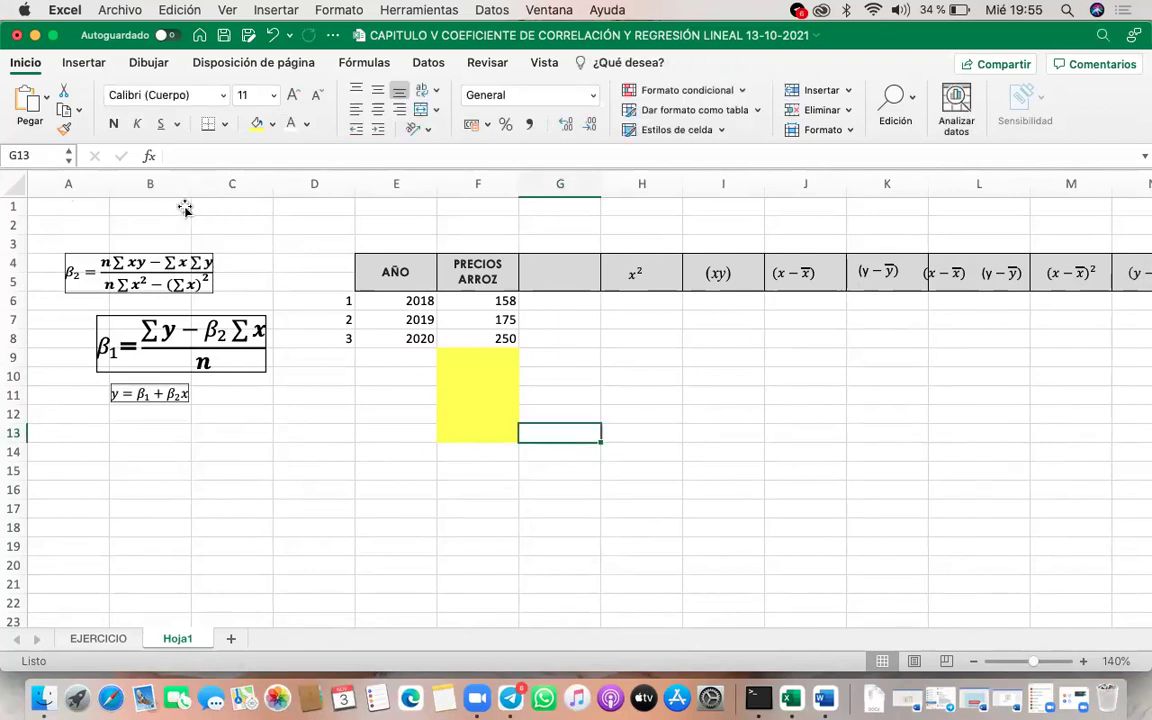
Step: Spread out the formula images, moving y = β₁ + β₂x down to row 15, β₂ upward and β₁ slightly toward column A
{"action": "left_click", "coordinate": [174, 287]}
{"action": "left_click_drag", "start_coordinate": [160, 392], "coordinate": [169, 473]}
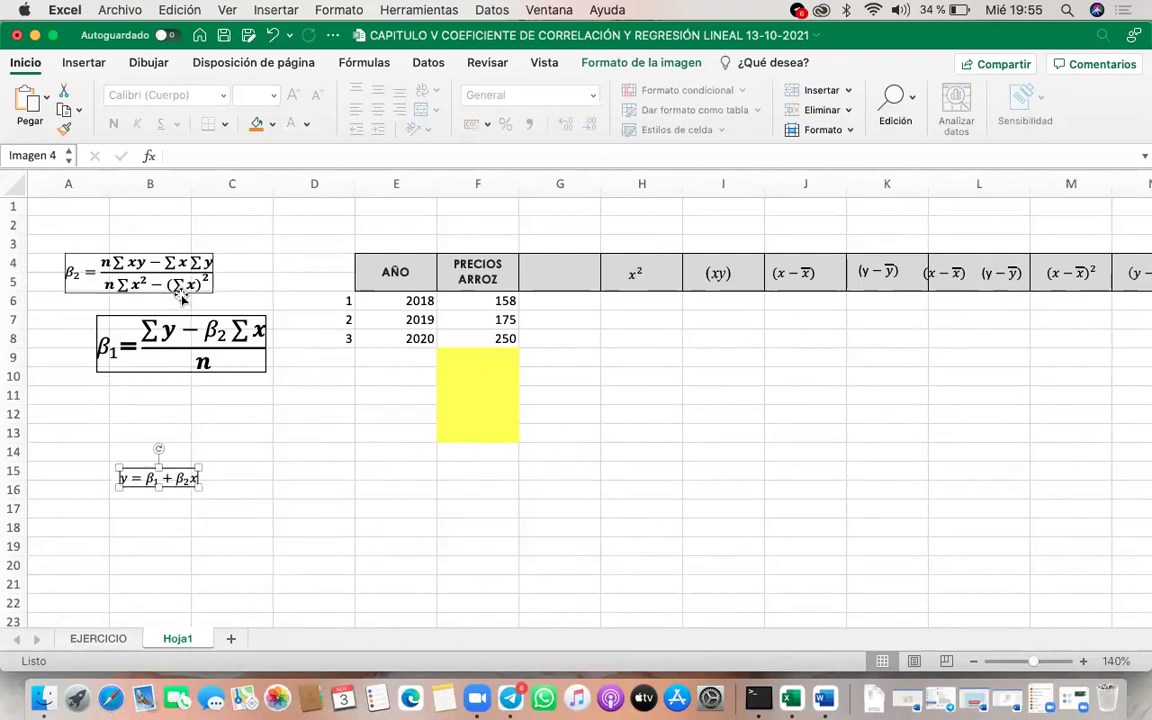
{"action": "left_click_drag", "start_coordinate": [183, 285], "coordinate": [180, 238]}
{"action": "mouse_move", "coordinate": [182, 314]}
{"action": "left_mouse_down"}
{"action": "mouse_move", "coordinate": [145, 342]}
{"action": "mouse_move", "coordinate": [165, 330]}
{"action": "left_mouse_up"}
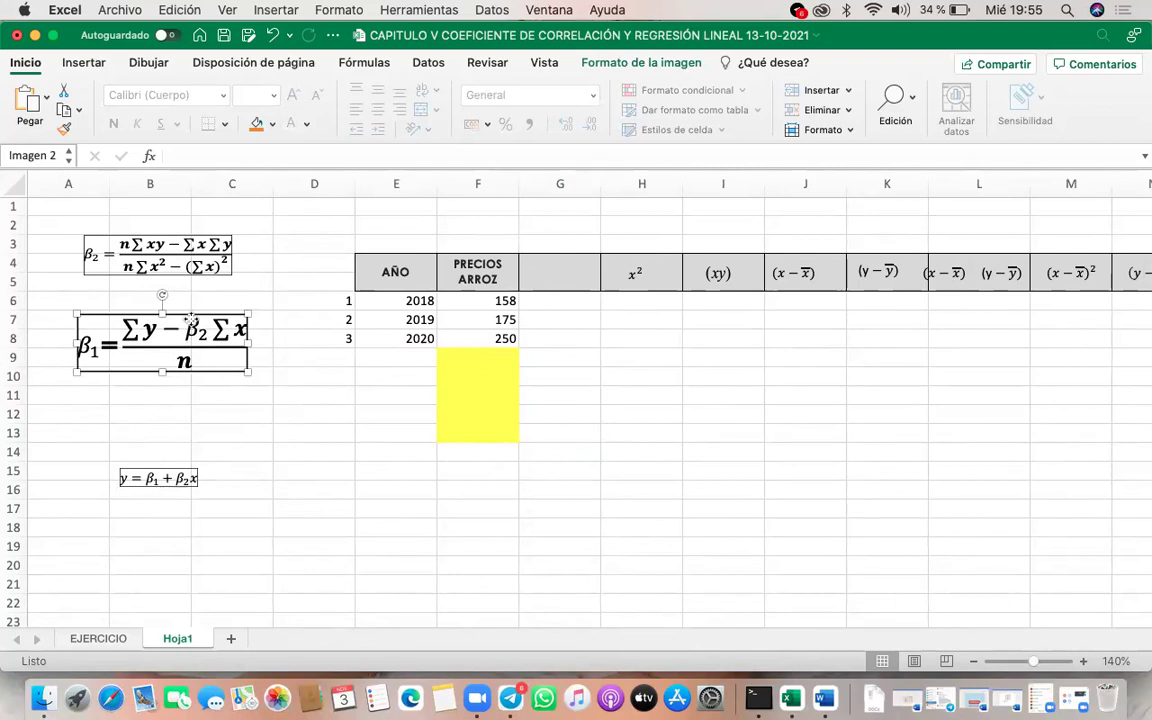
Step: Enlarge the β₂ formula image to about 0.66" high and 2.42" wide
{"action": "double_click", "coordinate": [182, 330]}
{"action": "left_click", "coordinate": [200, 252]}
{"action": "left_click_drag", "start_coordinate": [233, 232], "coordinate": [303, 216]}
Step: Annotate the shared sheet in red with n=3 and circle Σxy, Σx, Σy, Σx² and the final exponent in the β₂ formula
{"action": "left_click", "coordinate": [1137, 185]}
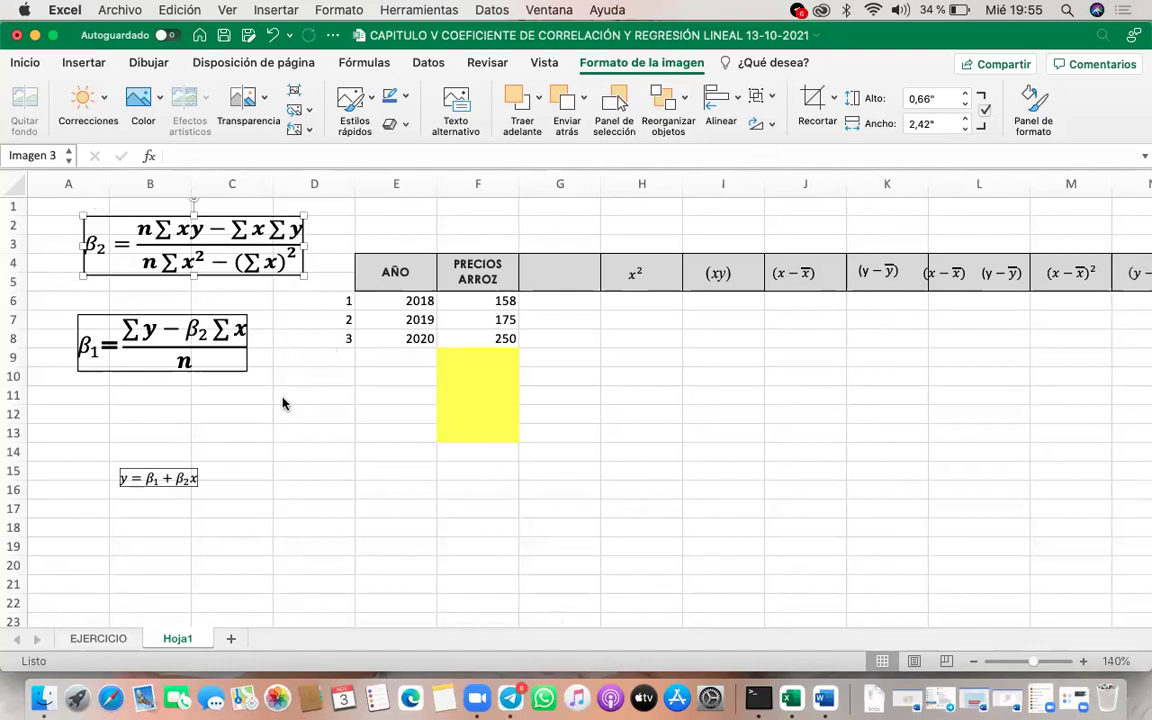
{"action": "mouse_move", "coordinate": [218, 452]}
{"action": "left_mouse_down"}
{"action": "mouse_move", "coordinate": [312, 398]}
{"action": "mouse_move", "coordinate": [296, 437]}
{"action": "left_mouse_up"}
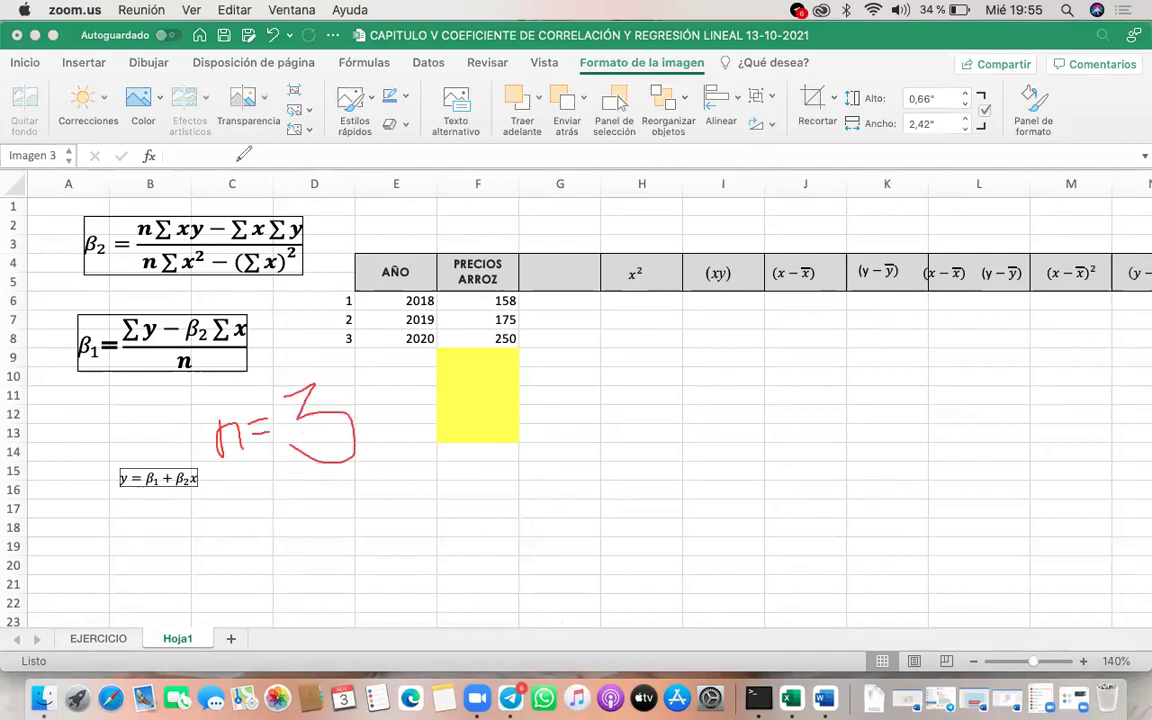
{"action": "mouse_move", "coordinate": [182, 205]}
{"action": "left_mouse_down"}
{"action": "mouse_move", "coordinate": [150, 232]}
{"action": "mouse_move", "coordinate": [200, 225]}
{"action": "mouse_move", "coordinate": [201, 203]}
{"action": "mouse_move", "coordinate": [236, 236]}
{"action": "mouse_move", "coordinate": [250, 195]}
{"action": "mouse_move", "coordinate": [277, 200]}
{"action": "mouse_move", "coordinate": [272, 238]}
{"action": "mouse_move", "coordinate": [299, 203]}
{"action": "left_mouse_up"}
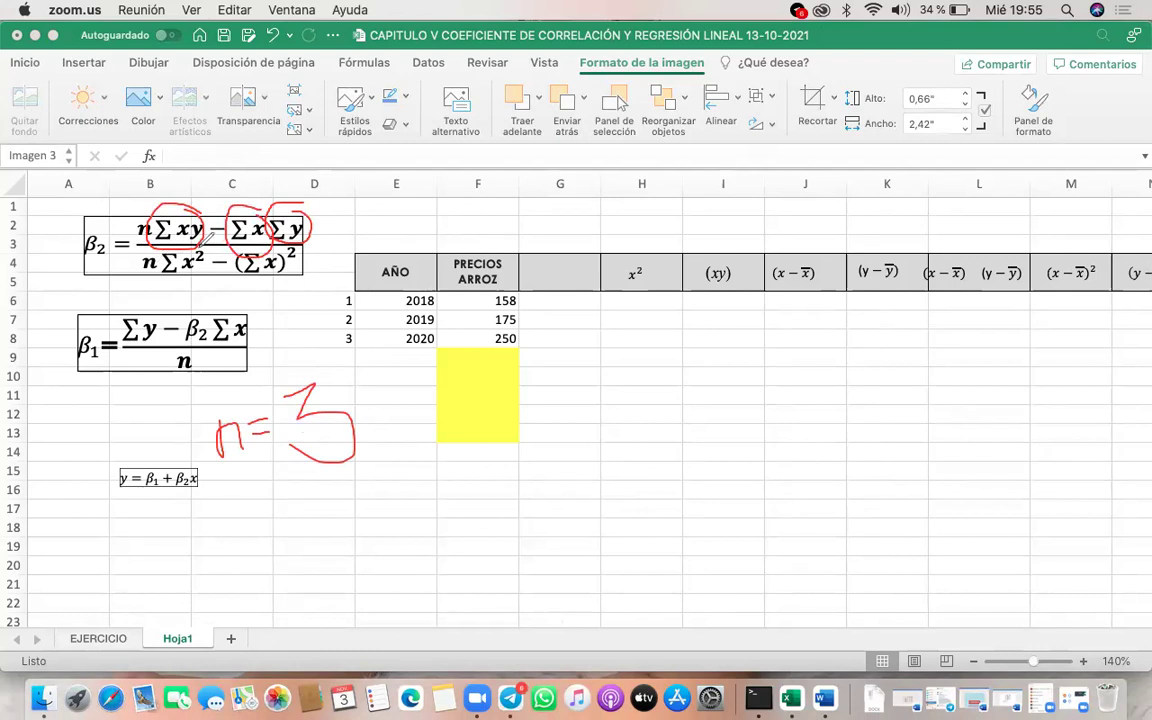
{"action": "mouse_move", "coordinate": [185, 250]}
{"action": "left_mouse_down"}
{"action": "mouse_move", "coordinate": [150, 272]}
{"action": "mouse_move", "coordinate": [203, 250]}
{"action": "left_mouse_up"}
{"action": "left_click_drag", "start_coordinate": [278, 211], "coordinate": [300, 265]}
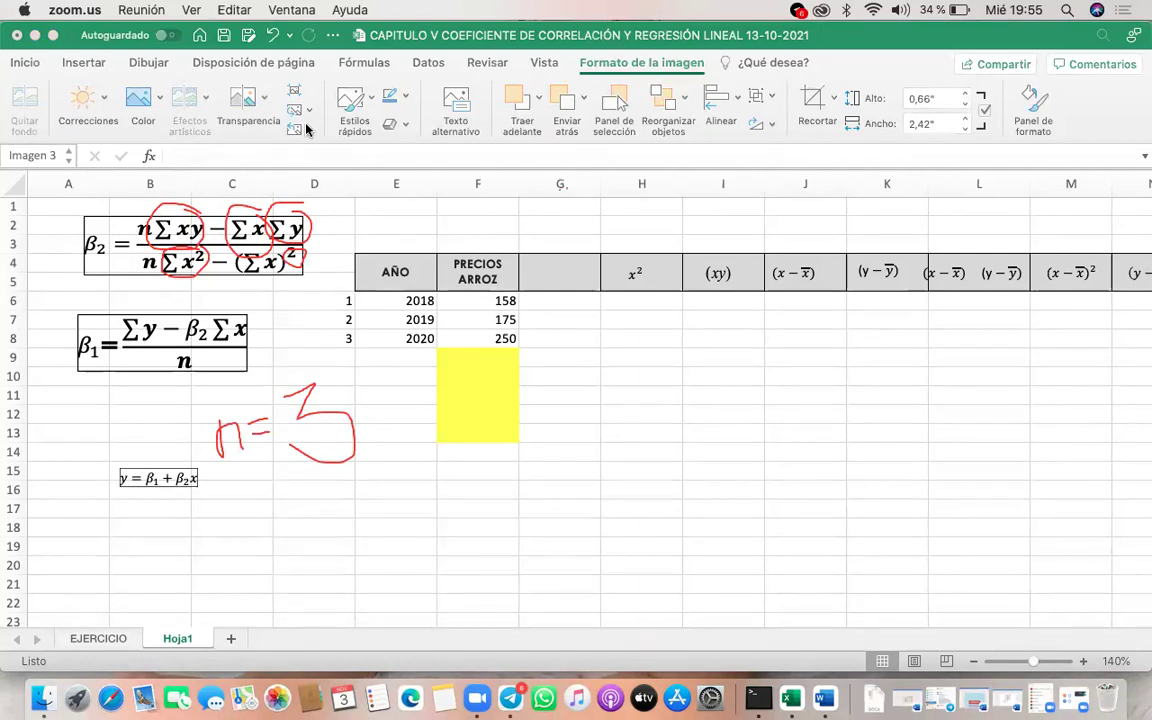
{"action": "left_click", "coordinate": [576, 184]}
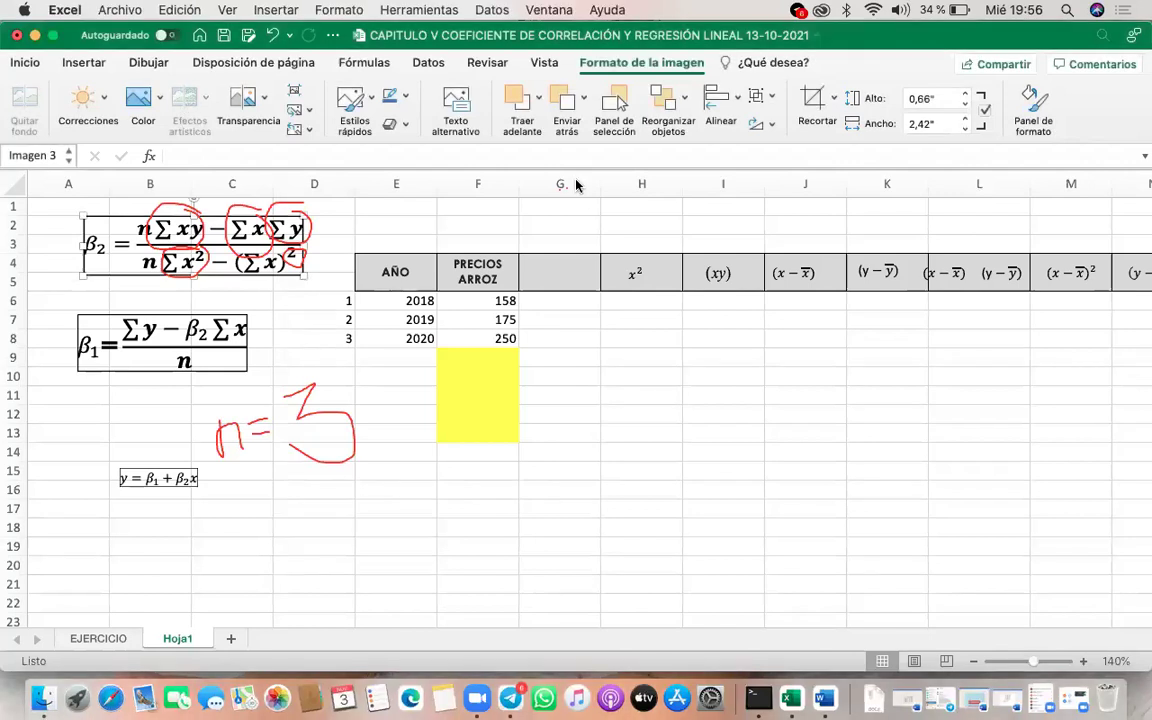
Step: Delete the empty column G between the PRECIOS ARROZ and x² columns
{"action": "left_click", "coordinate": [576, 184]}
{"action": "right_click", "coordinate": [576, 185]}
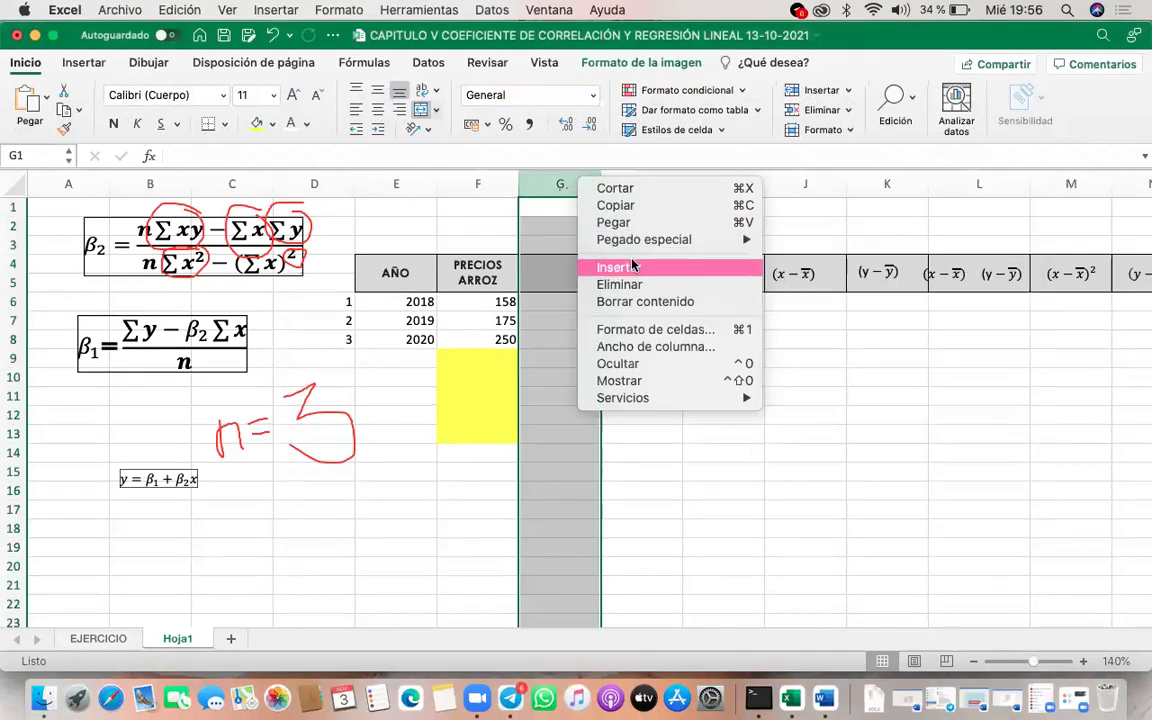
{"action": "left_click", "coordinate": [629, 288]}
{"action": "left_click", "coordinate": [756, 432]}
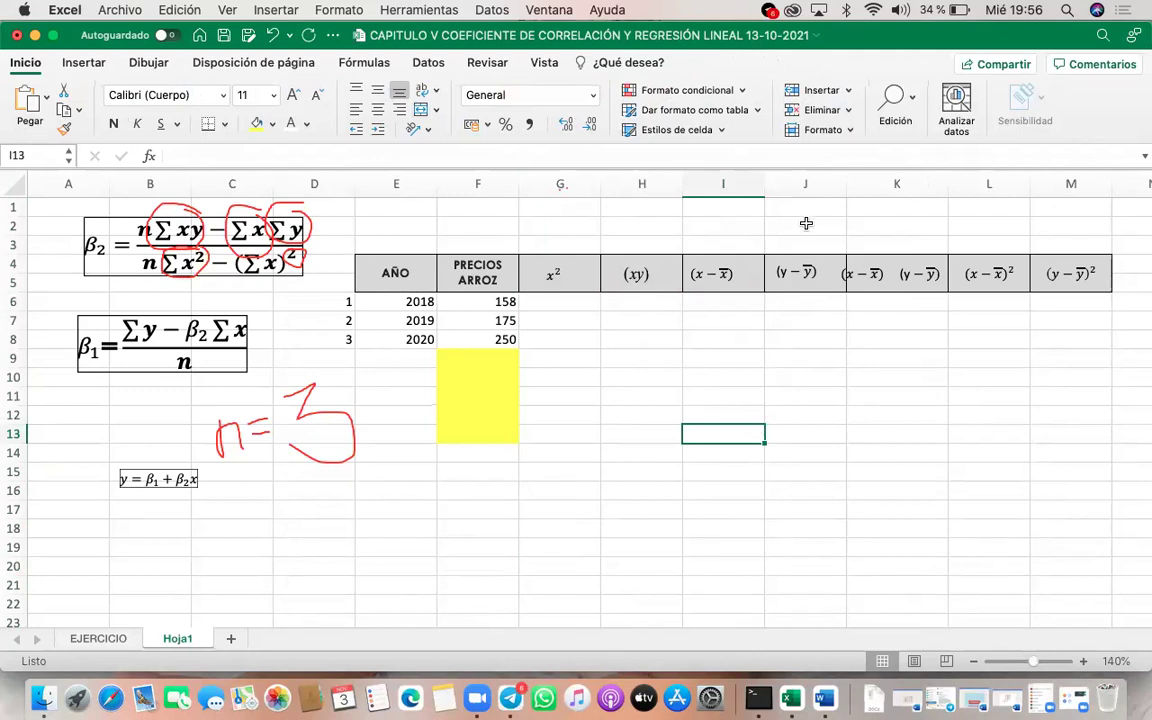
Step: Delete columns I to M holding the deviation headers, from (x − x̄) to (y − ȳ)²
{"action": "left_click_drag", "start_coordinate": [740, 172], "coordinate": [1055, 182]}
{"action": "right_click", "coordinate": [1055, 182]}
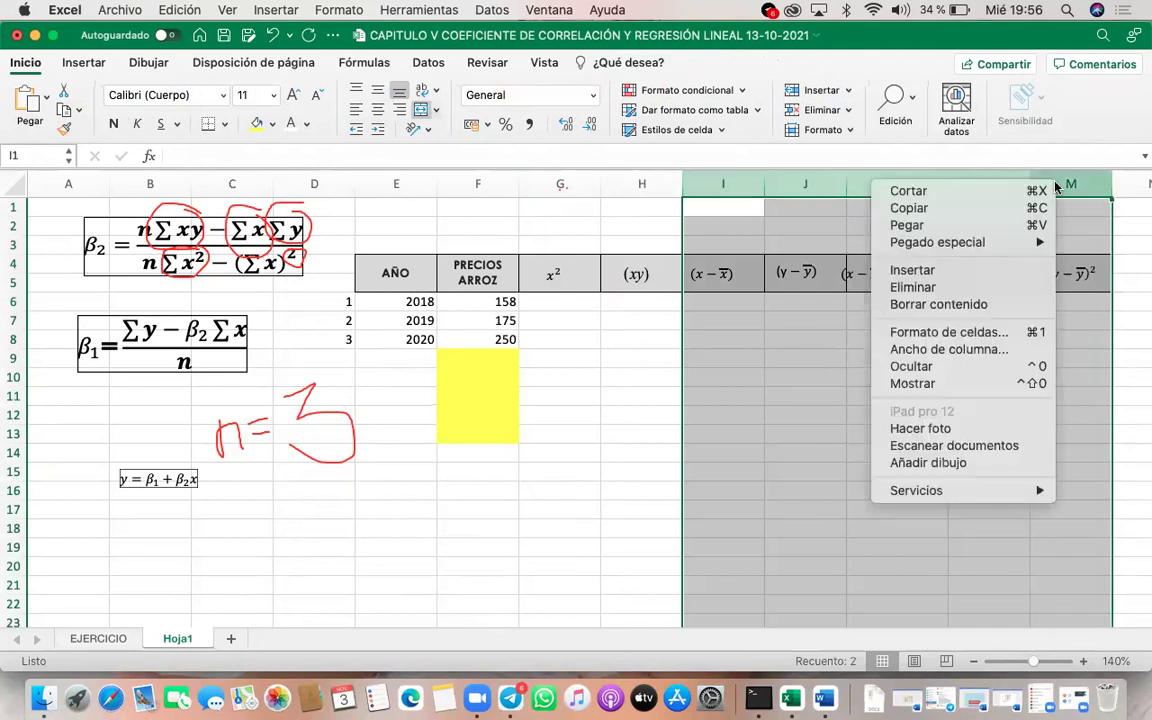
{"action": "left_click", "coordinate": [931, 288]}
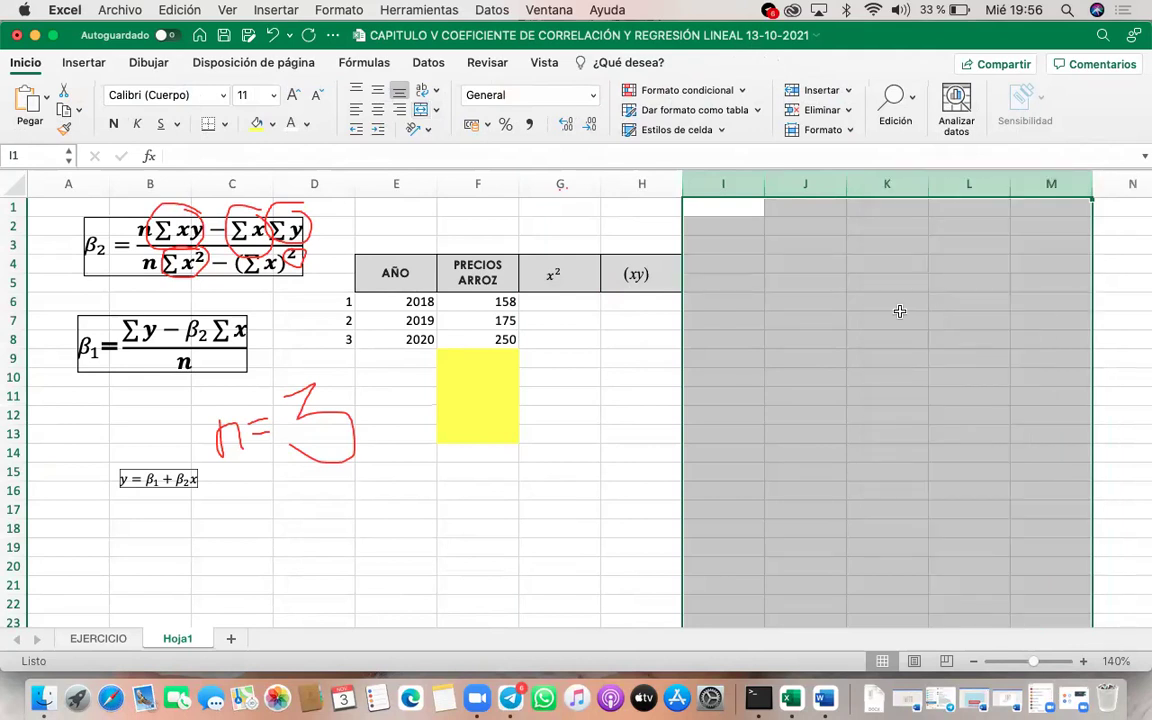
{"action": "left_click", "coordinate": [899, 312]}
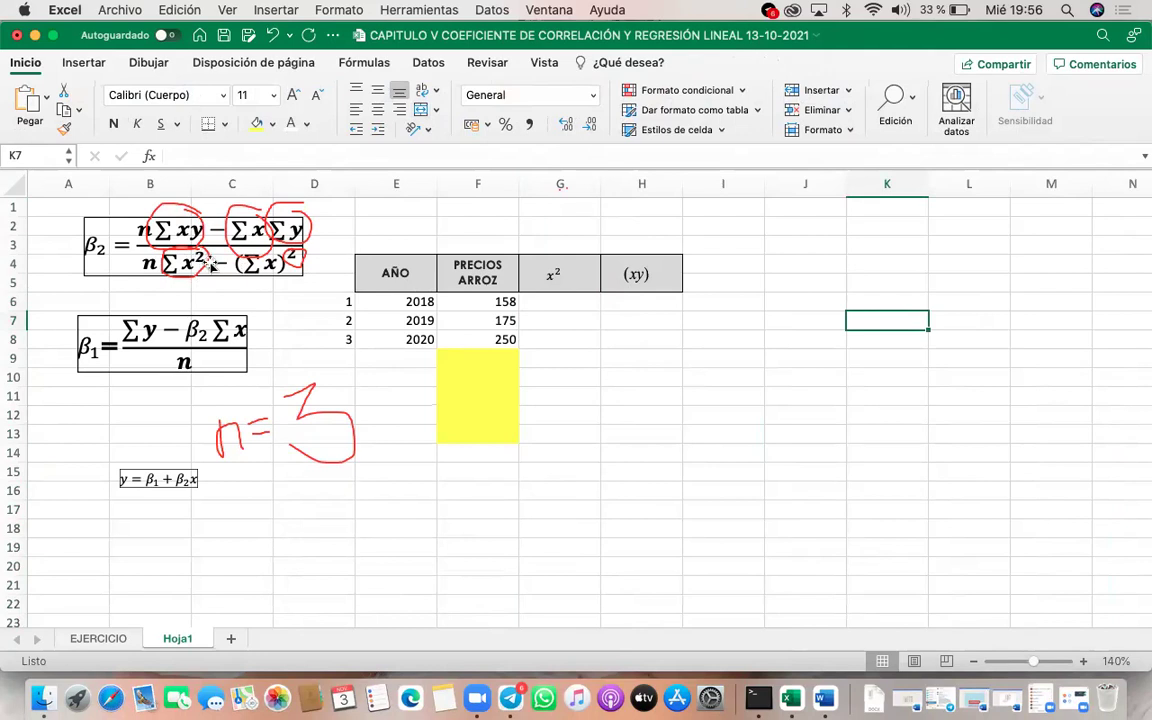
{"action": "left_click", "coordinate": [644, 297]}
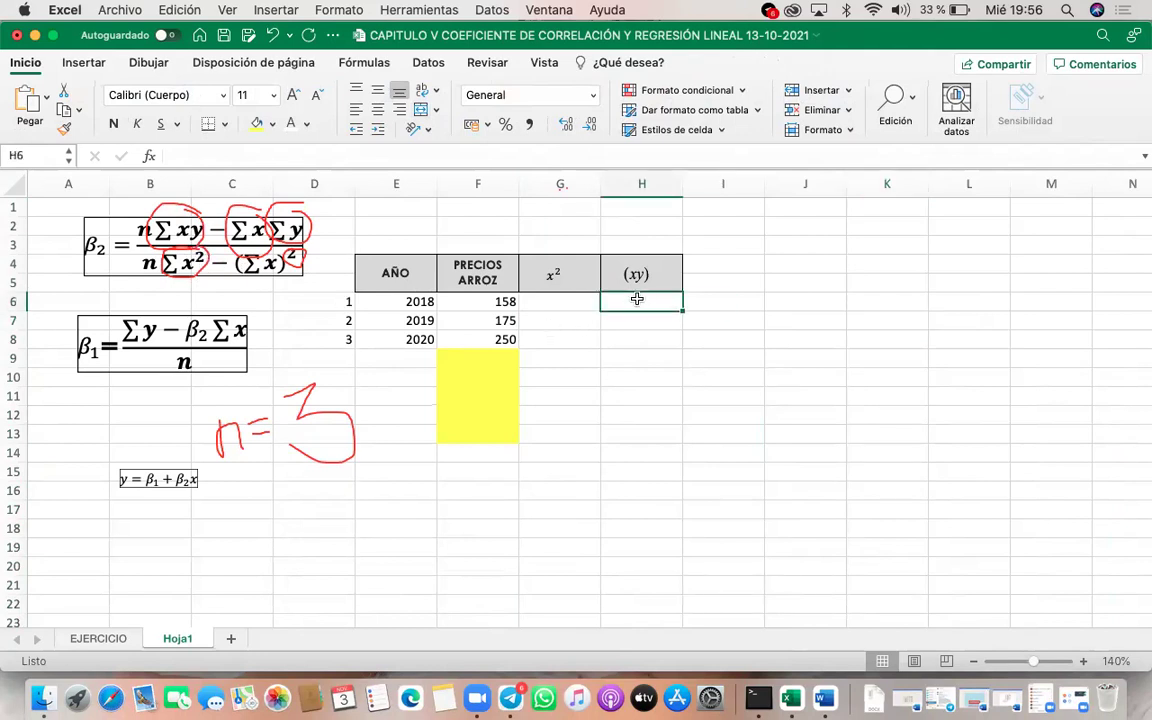
{"action": "type", "text": "+"}
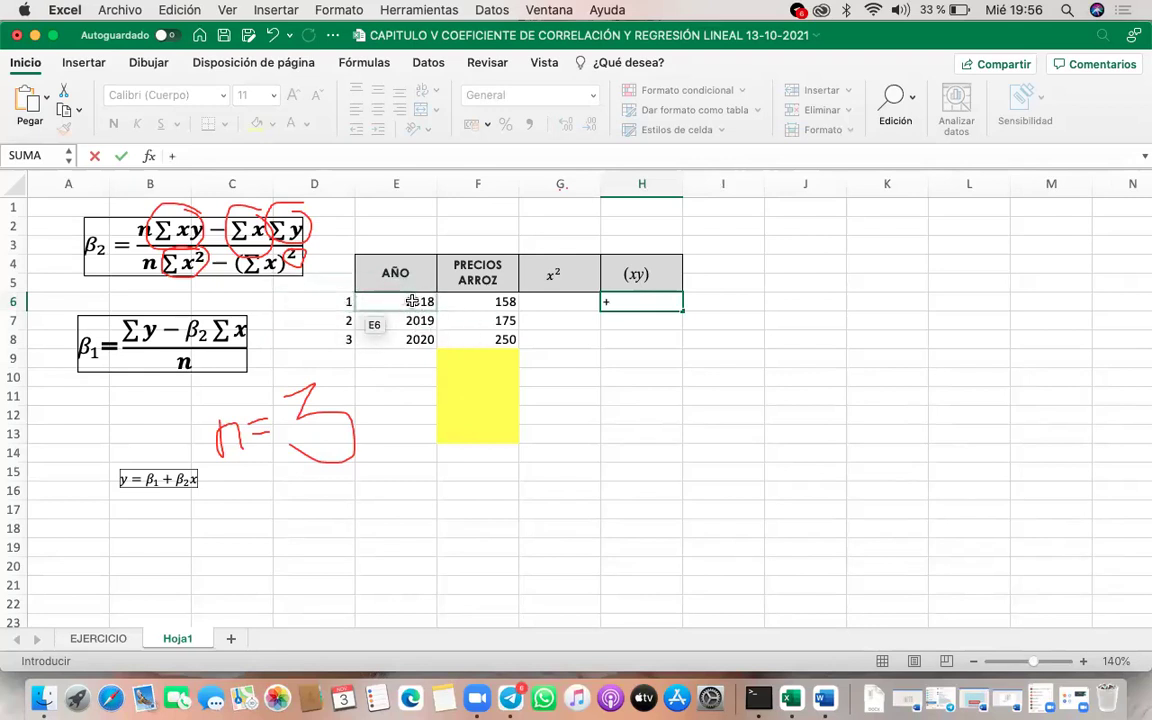
{"action": "key", "text": "Escape"}
Step: Label the AÑO column X in E3 and the PRECIOS ARROZ column Y in F3
{"action": "left_click", "coordinate": [410, 240]}
{"action": "type", "text": "x"}
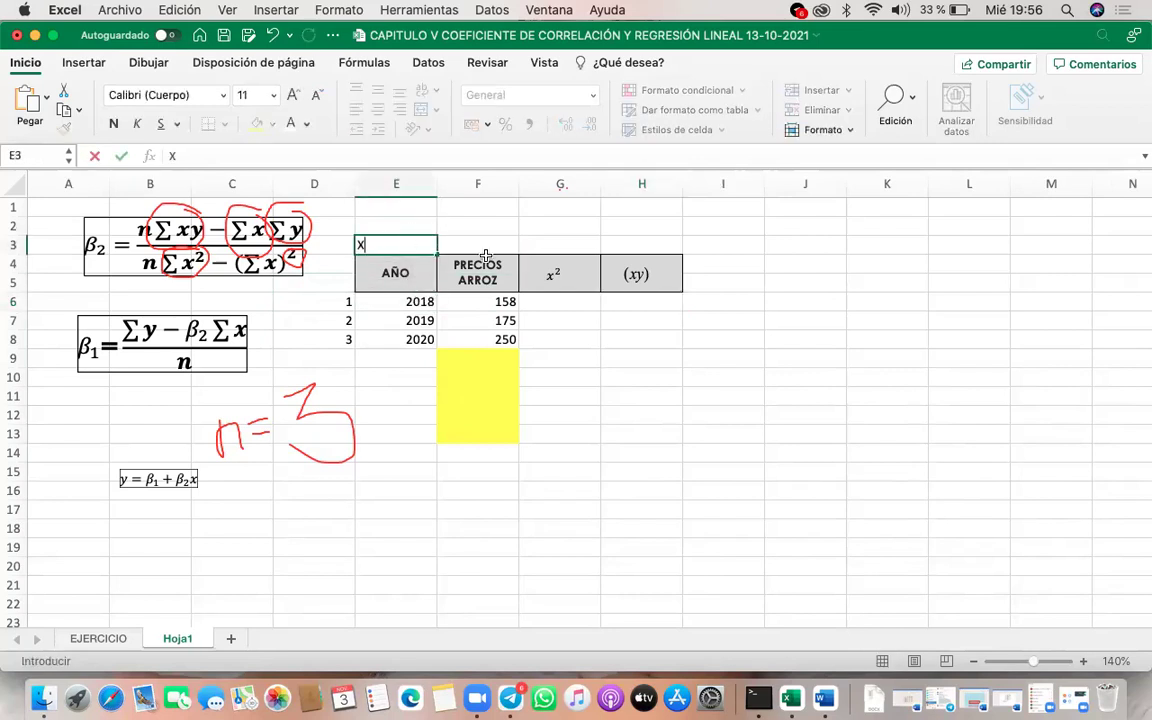
{"action": "left_click", "coordinate": [504, 243]}
{"action": "type", "text": "y"}
{"action": "key", "text": "Return"}
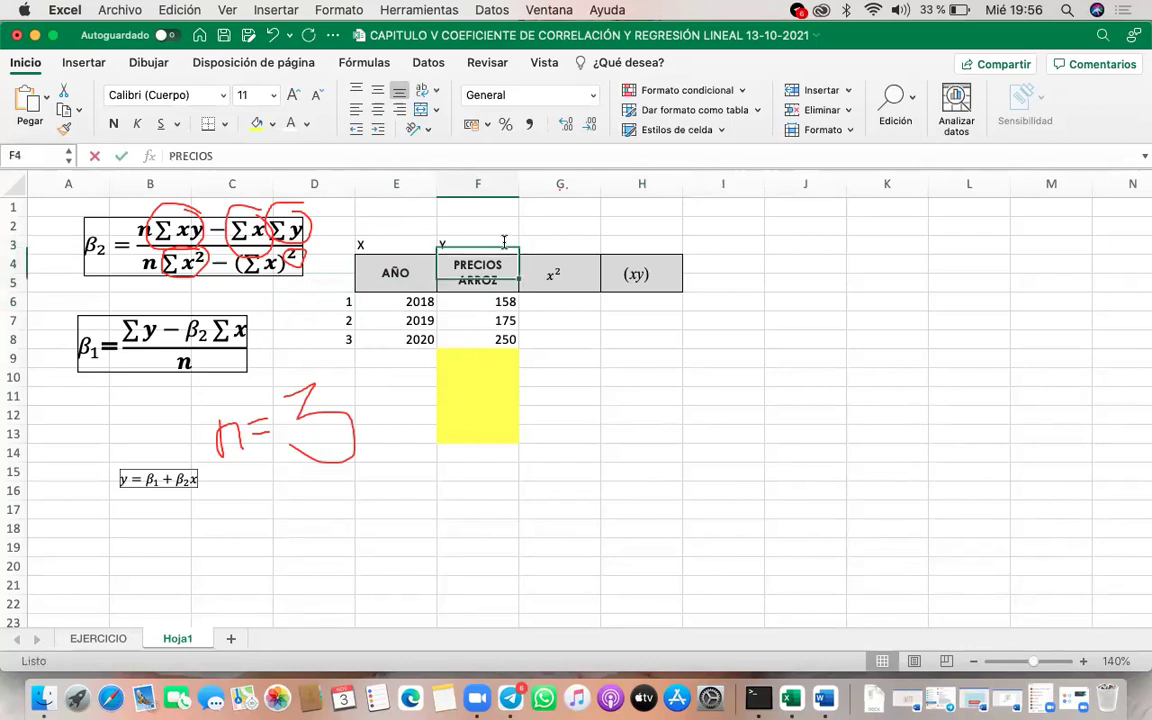
Step: Examine the years in E6:E8 against the period numbers in D6:D8 to decide which serve as x
{"action": "left_click_drag", "start_coordinate": [414, 301], "coordinate": [413, 340]}
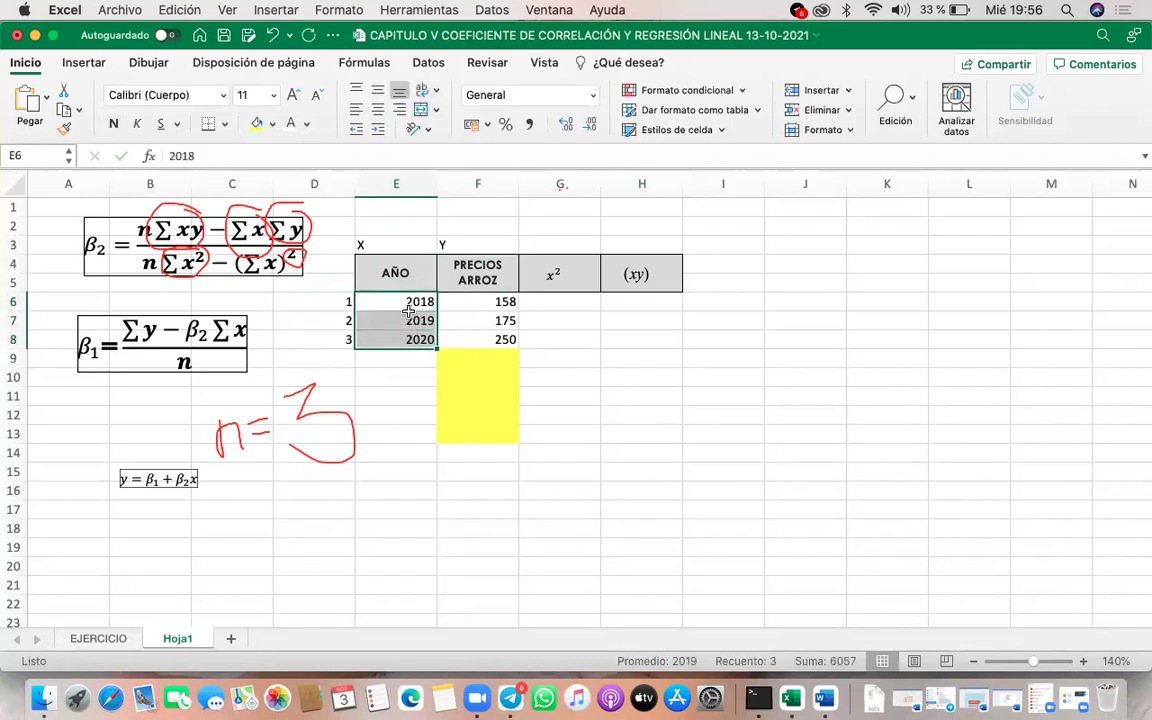
{"action": "left_click", "coordinate": [368, 300]}
{"action": "left_click", "coordinate": [489, 303]}
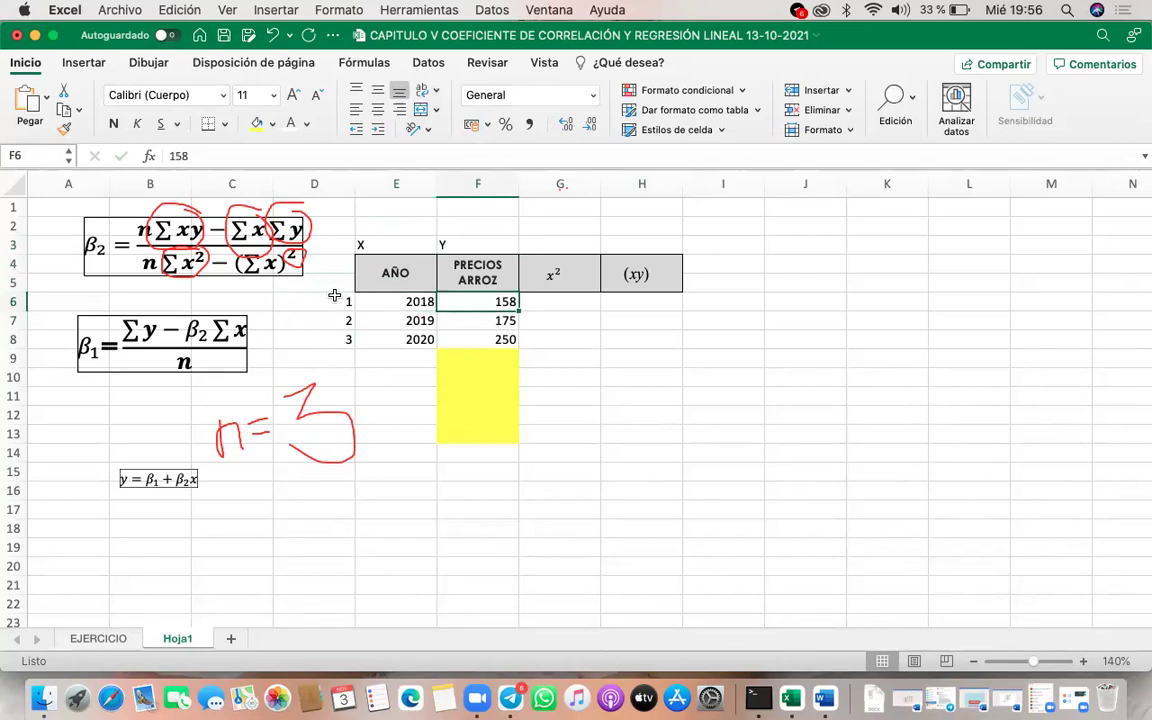
{"action": "left_click", "coordinate": [341, 246]}
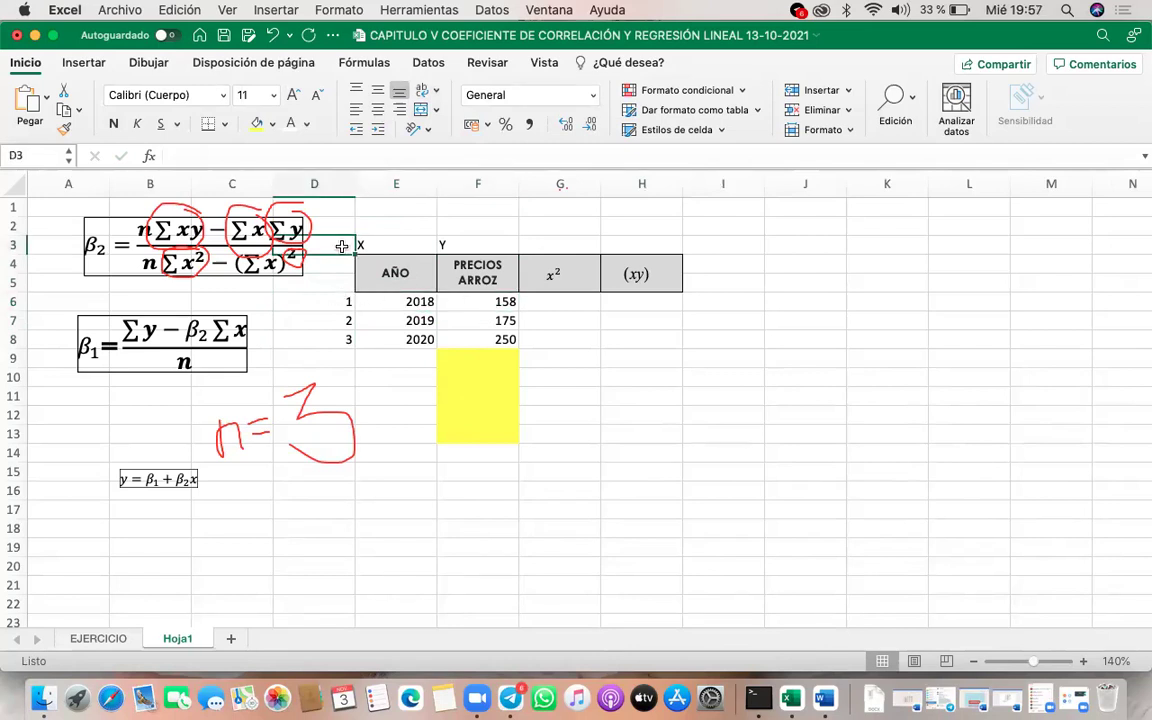
{"action": "left_click", "coordinate": [333, 300]}
{"action": "left_click", "coordinate": [333, 314]}
{"action": "left_click", "coordinate": [333, 339]}
{"action": "left_click", "coordinate": [322, 301]}
{"action": "left_click", "coordinate": [331, 320]}
{"action": "left_click", "coordinate": [331, 339]}
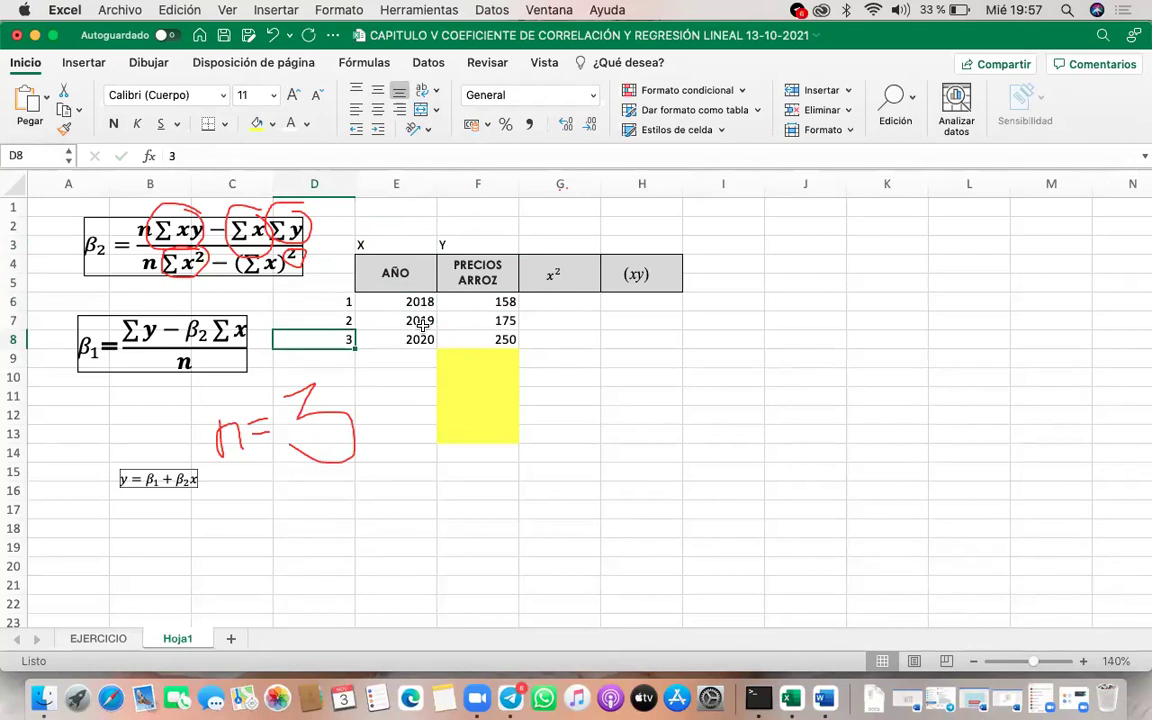
{"action": "left_click_drag", "start_coordinate": [400, 301], "coordinate": [425, 338]}
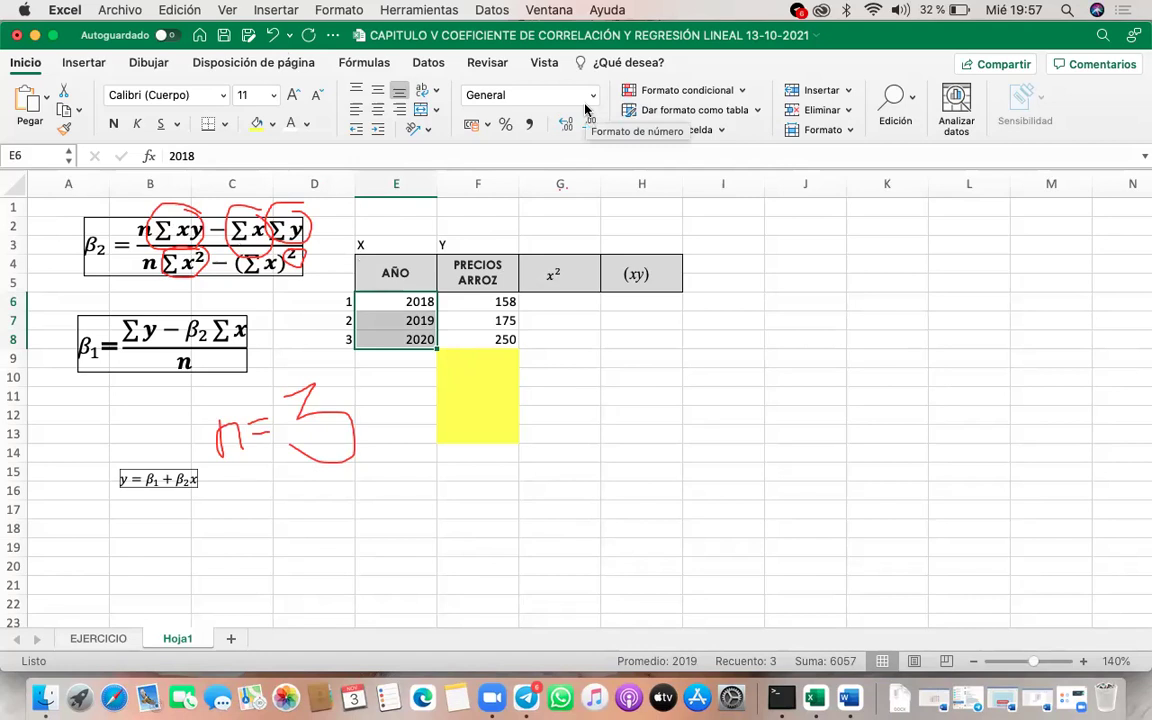
Step: Enter the first xy product in H6 as D6*F6, using the period number and the rice price
{"action": "left_click", "coordinate": [653, 316]}
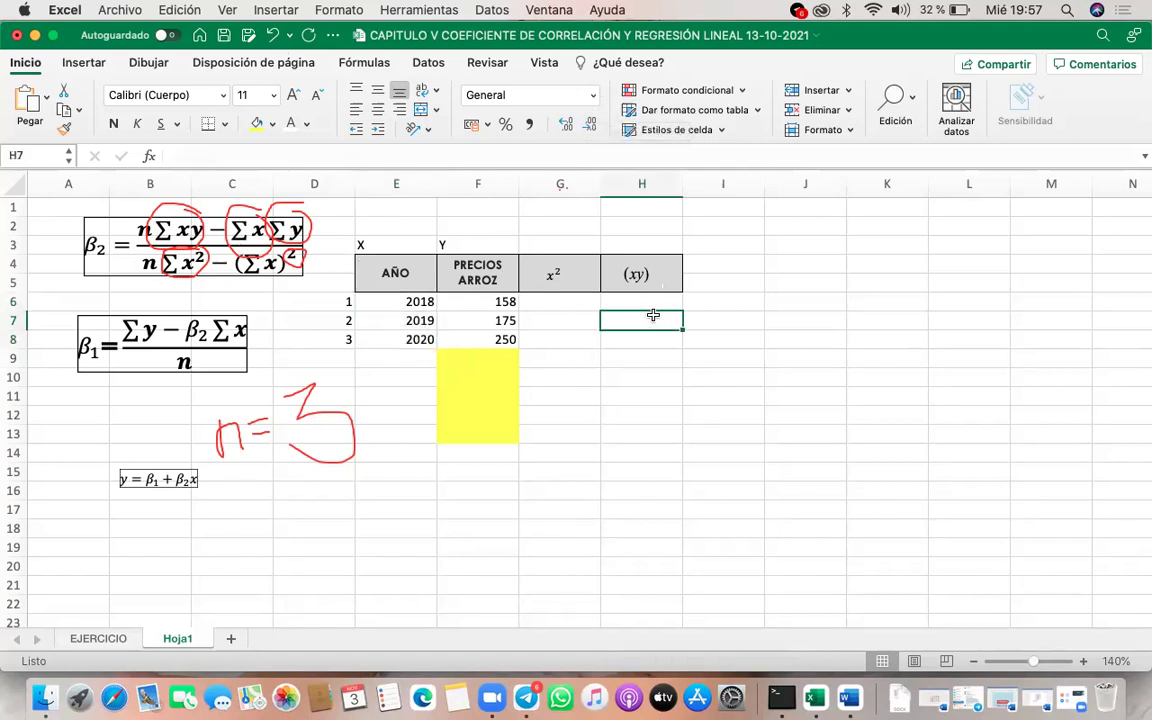
{"action": "left_click", "coordinate": [662, 302]}
{"action": "type", "text": "+"}
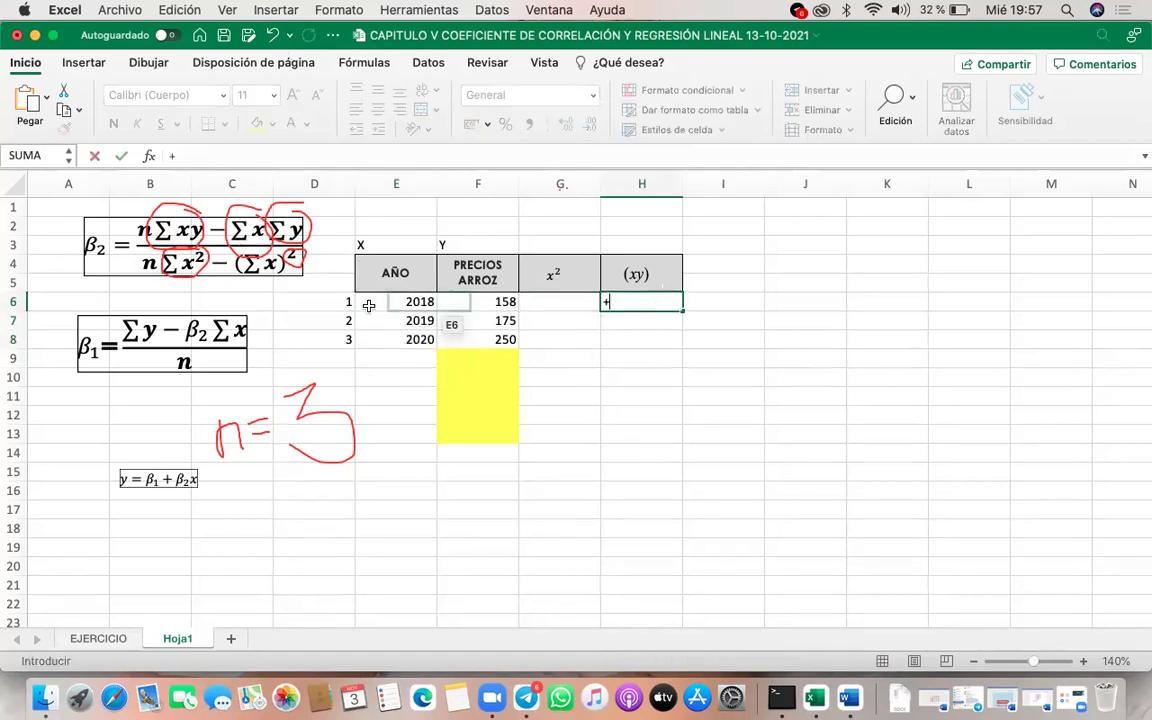
{"action": "left_click", "coordinate": [385, 301]}
{"action": "left_click", "coordinate": [329, 305]}
{"action": "type", "text": "*"}
{"action": "left_click", "coordinate": [469, 302]}
{"action": "key", "text": "Return"}
Step: Enter D7*F7 in H7 and fill the formula down to H8 to finish the xy column
{"action": "type", "text": "+"}
{"action": "left_click", "coordinate": [331, 318]}
{"action": "type", "text": "*"}
{"action": "left_click", "coordinate": [460, 320]}
{"action": "key", "text": "Return"}
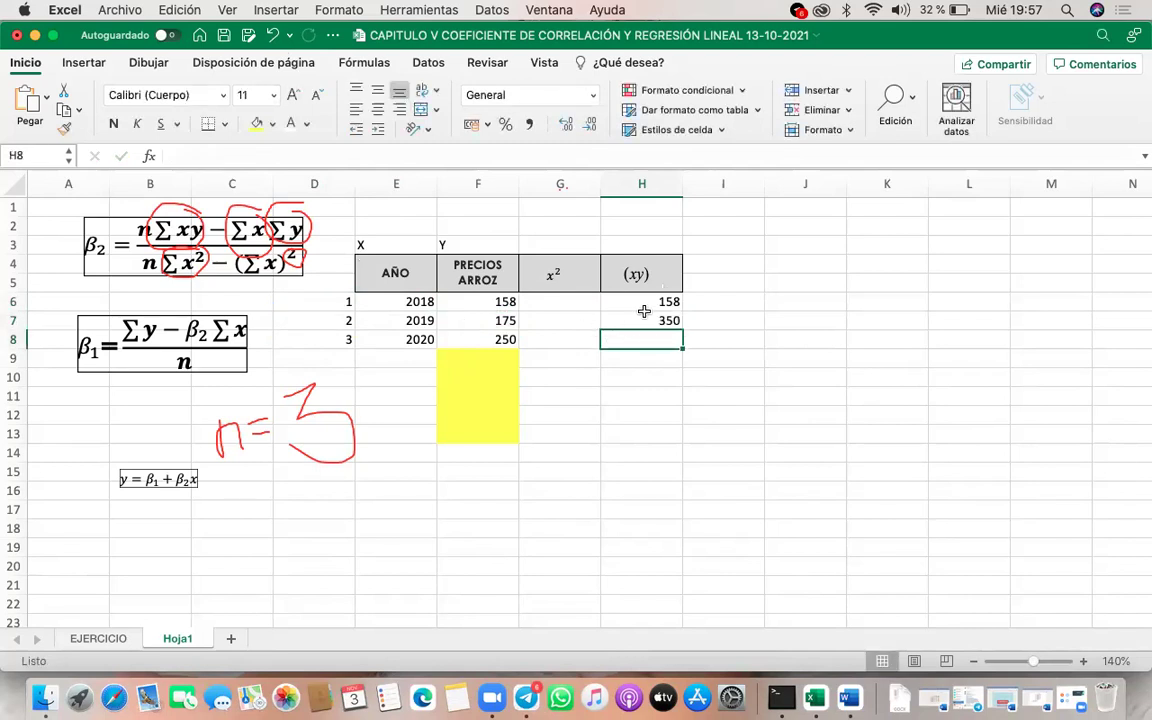
{"action": "left_click", "coordinate": [644, 312]}
{"action": "left_click_drag", "start_coordinate": [683, 330], "coordinate": [684, 350]}
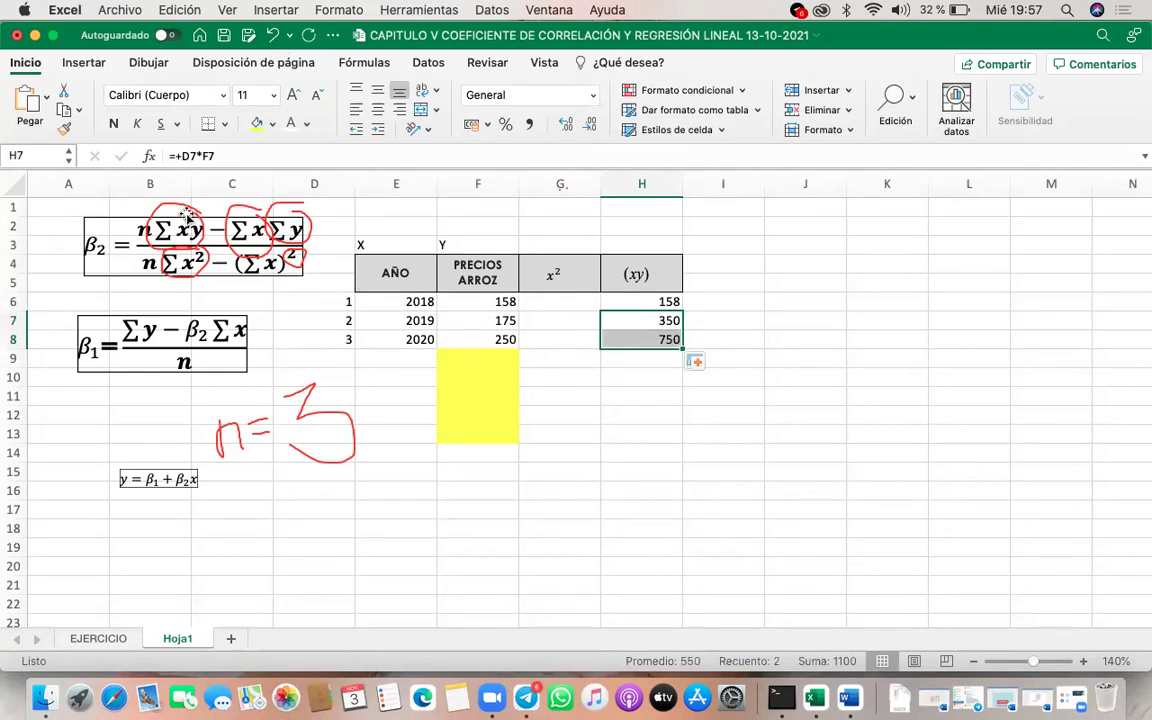
Step: Total the xy column in H9 with an automatic sum of H6:H8
{"action": "left_click", "coordinate": [617, 360]}
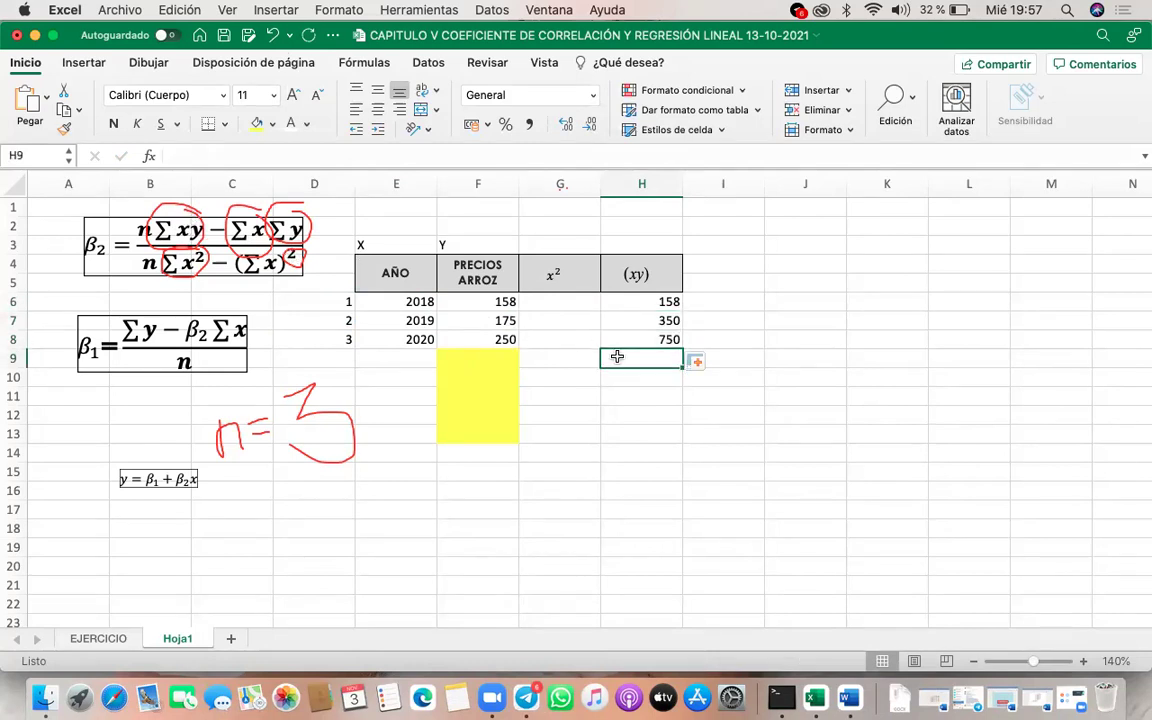
{"action": "left_click", "coordinate": [897, 104]}
{"action": "left_click", "coordinate": [842, 146]}
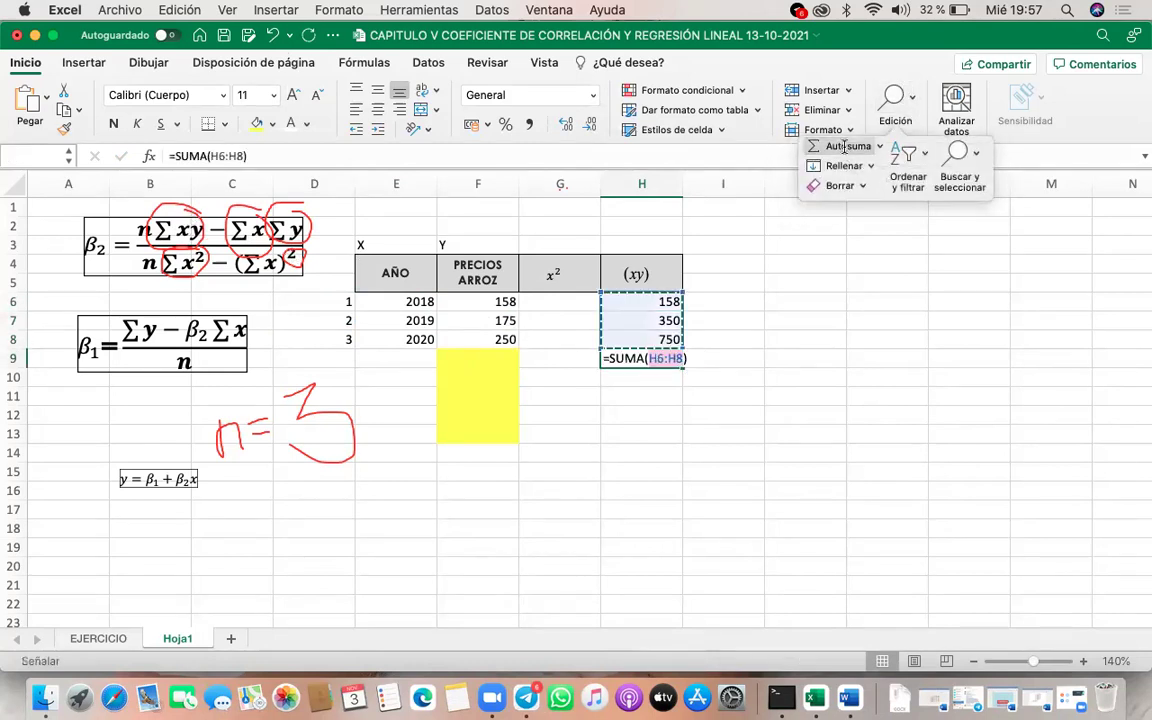
{"action": "key", "text": "Return"}
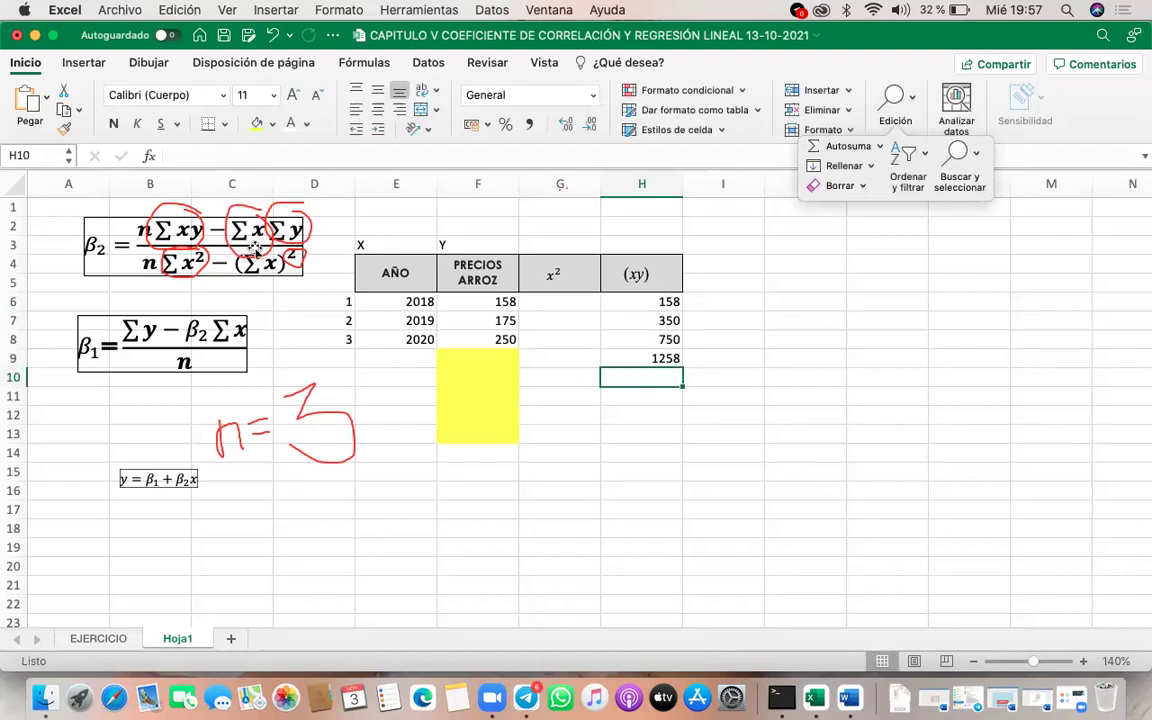
Step: Total the period numbers D6:D8 in D9 with an automatic sum and set its font colour to black
{"action": "left_click", "coordinate": [336, 362]}
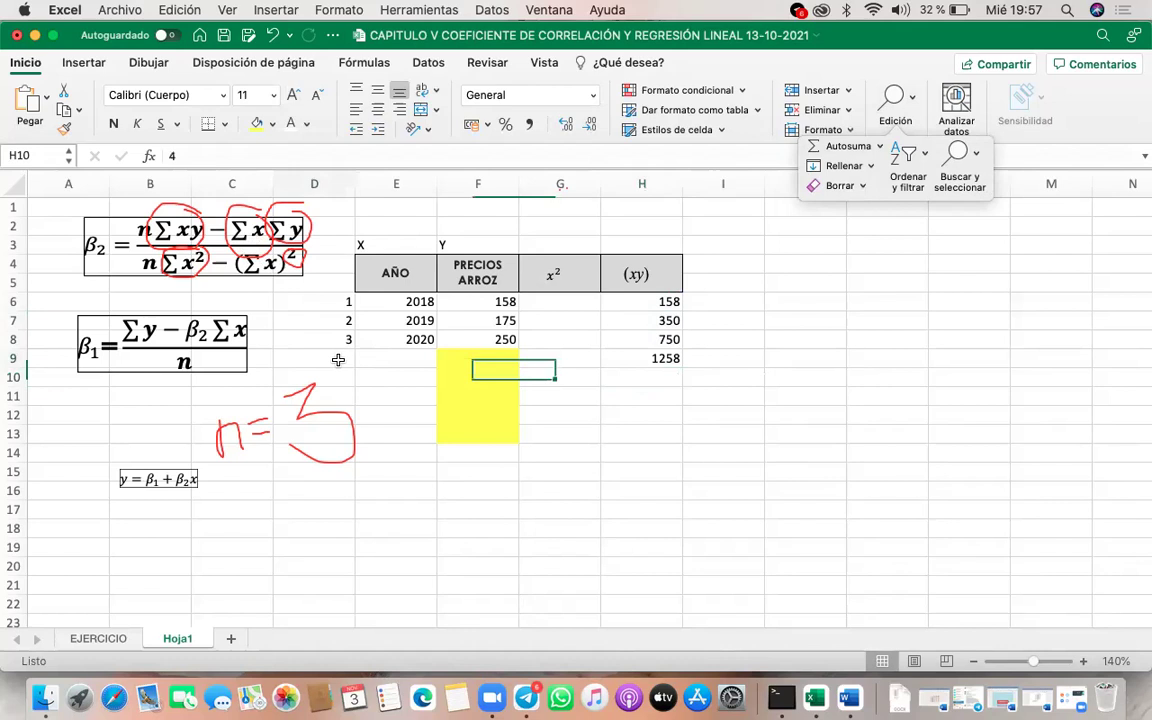
{"action": "left_click", "coordinate": [911, 109]}
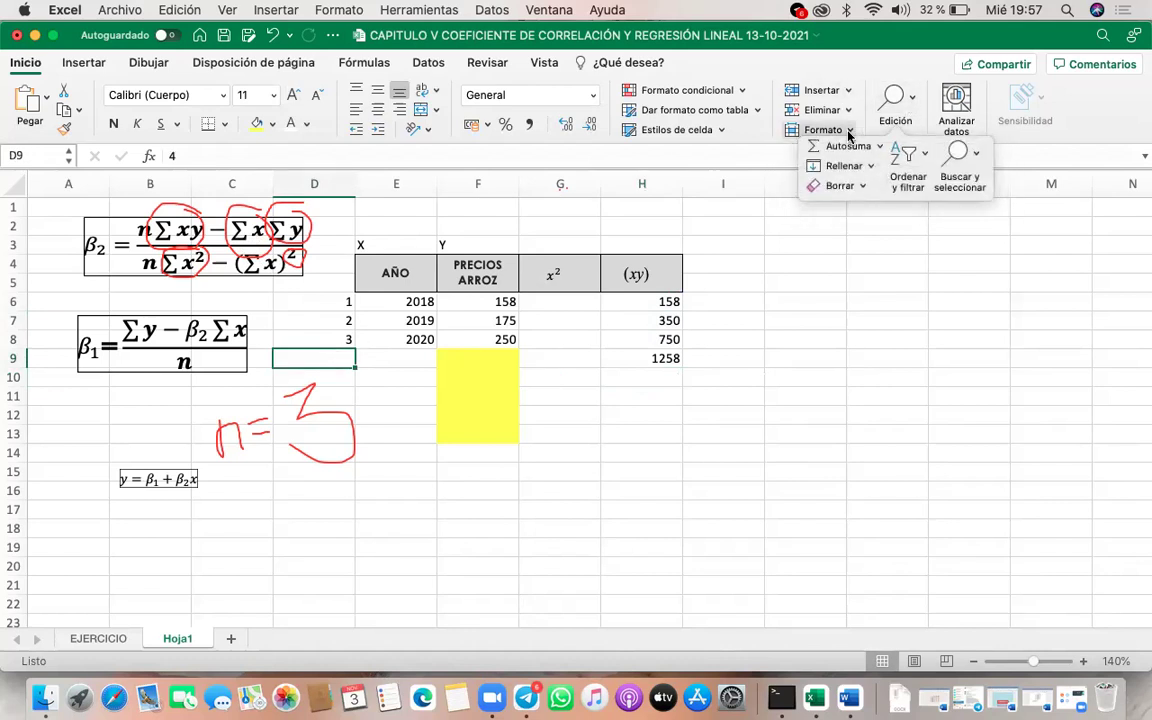
{"action": "left_click", "coordinate": [847, 147]}
{"action": "left_click", "coordinate": [847, 147]}
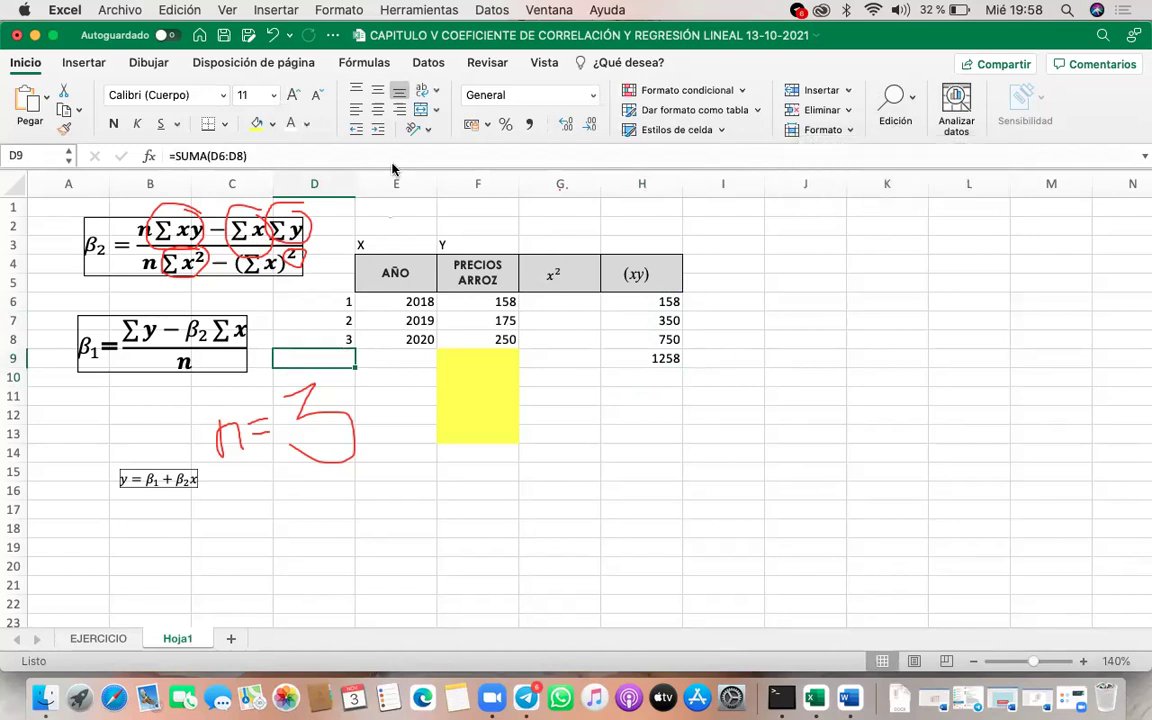
{"action": "left_click", "coordinate": [308, 125]}
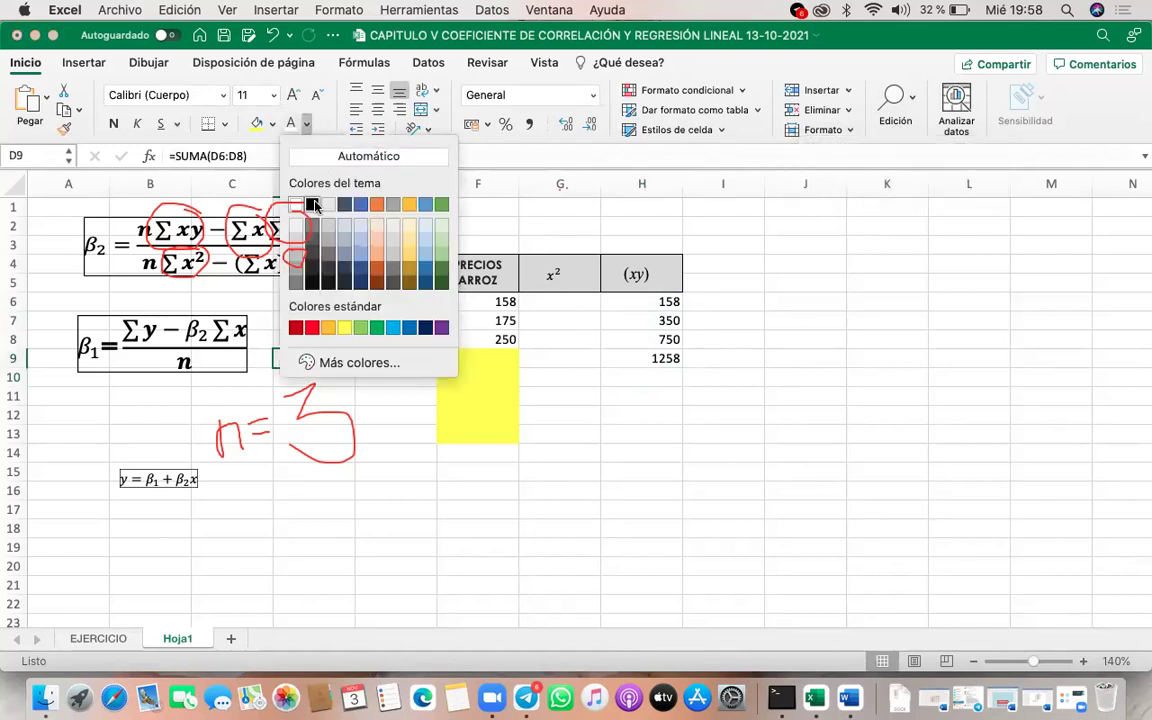
{"action": "key", "text": "Escape"}
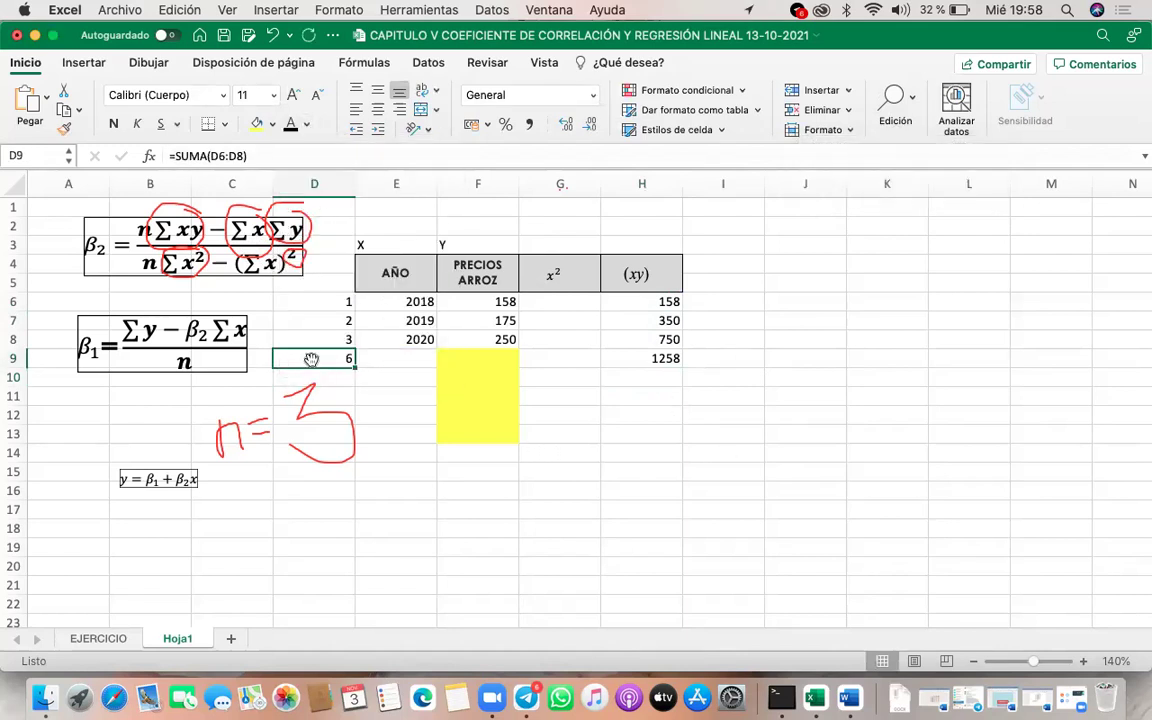
Step: Move the β₁ formula image up to the sheet's left edge and label the sum row TOTAL in C9
{"action": "left_click", "coordinate": [220, 315]}
{"action": "left_click_drag", "start_coordinate": [220, 315], "coordinate": [171, 295]}
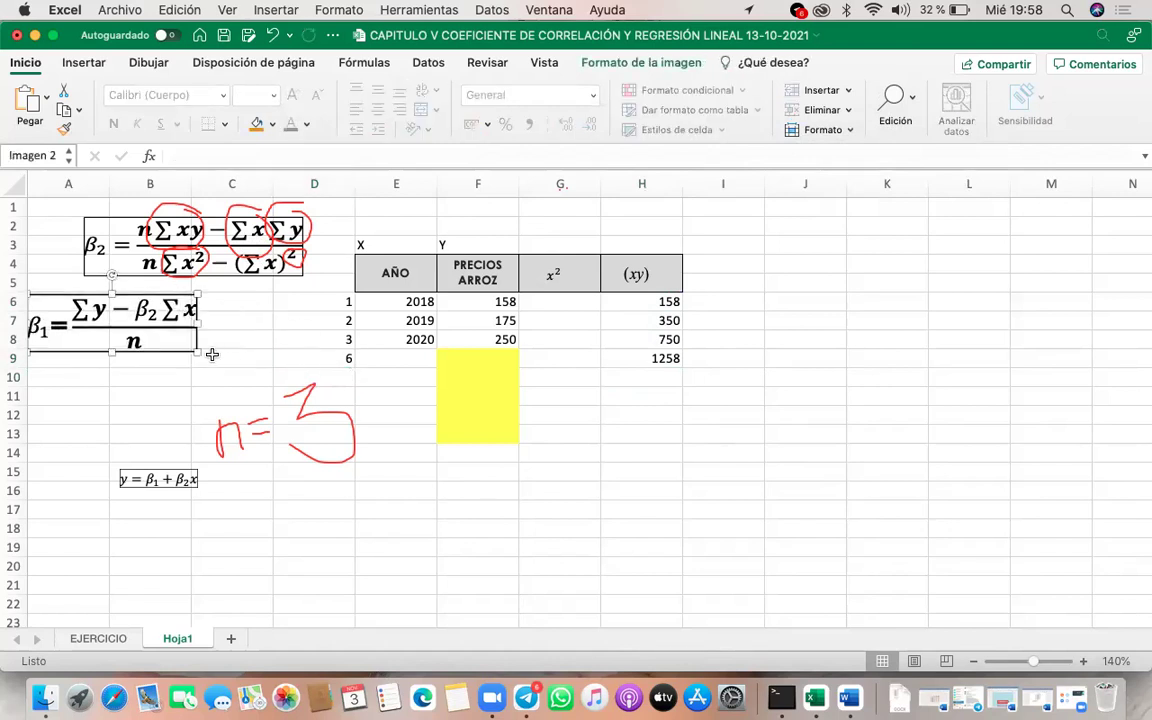
{"action": "left_click", "coordinate": [241, 362]}
{"action": "type", "text": "TOTAL"}
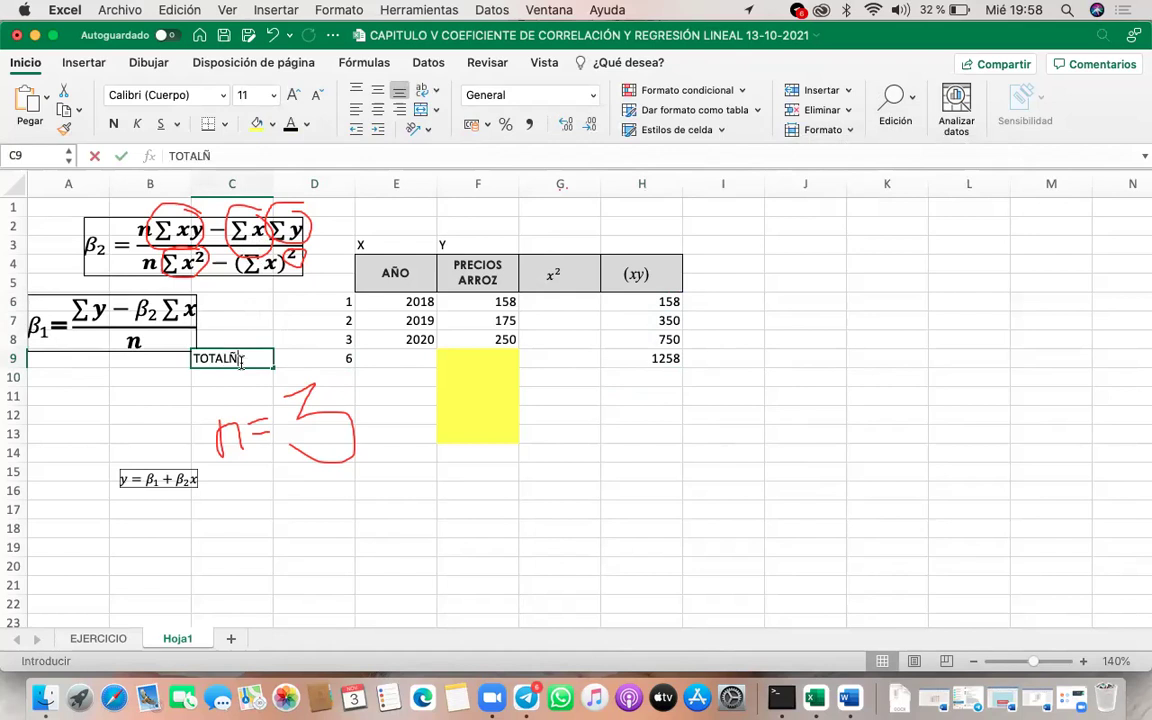
{"action": "key", "text": "Return"}
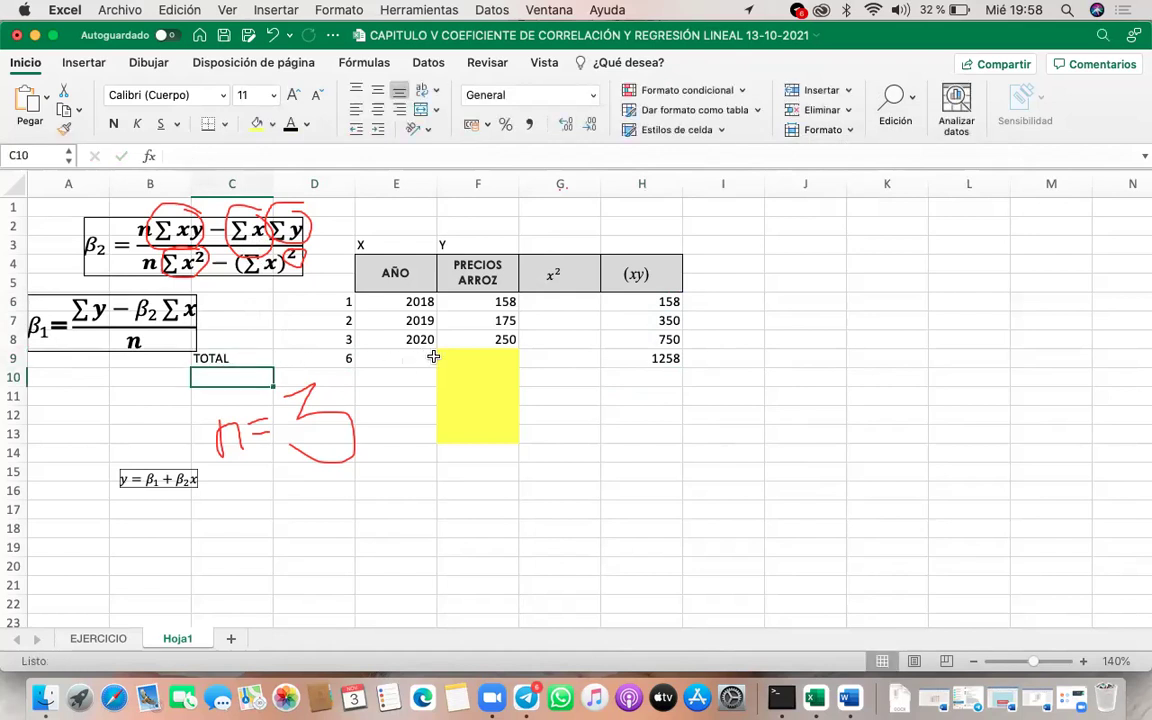
Step: Total the rice prices F6:F8 in F9 with an automatic sum and make its font black
{"action": "left_click", "coordinate": [484, 360]}
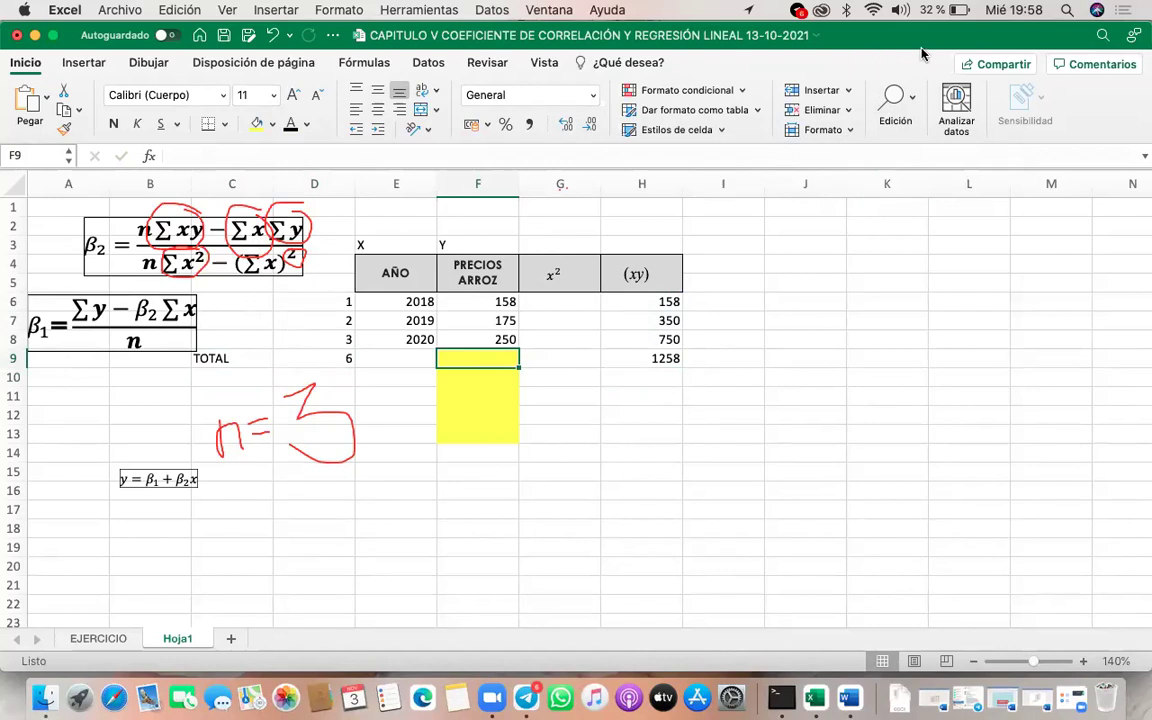
{"action": "left_click", "coordinate": [895, 105]}
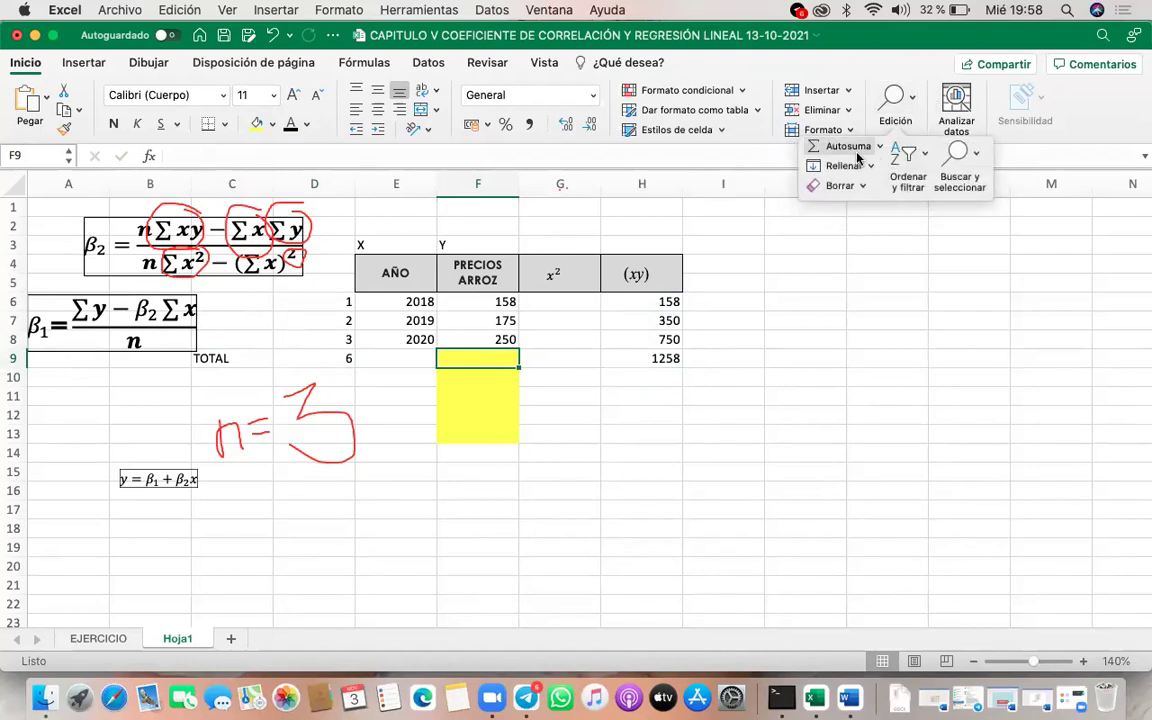
{"action": "left_click", "coordinate": [848, 146]}
{"action": "key", "text": "Return"}
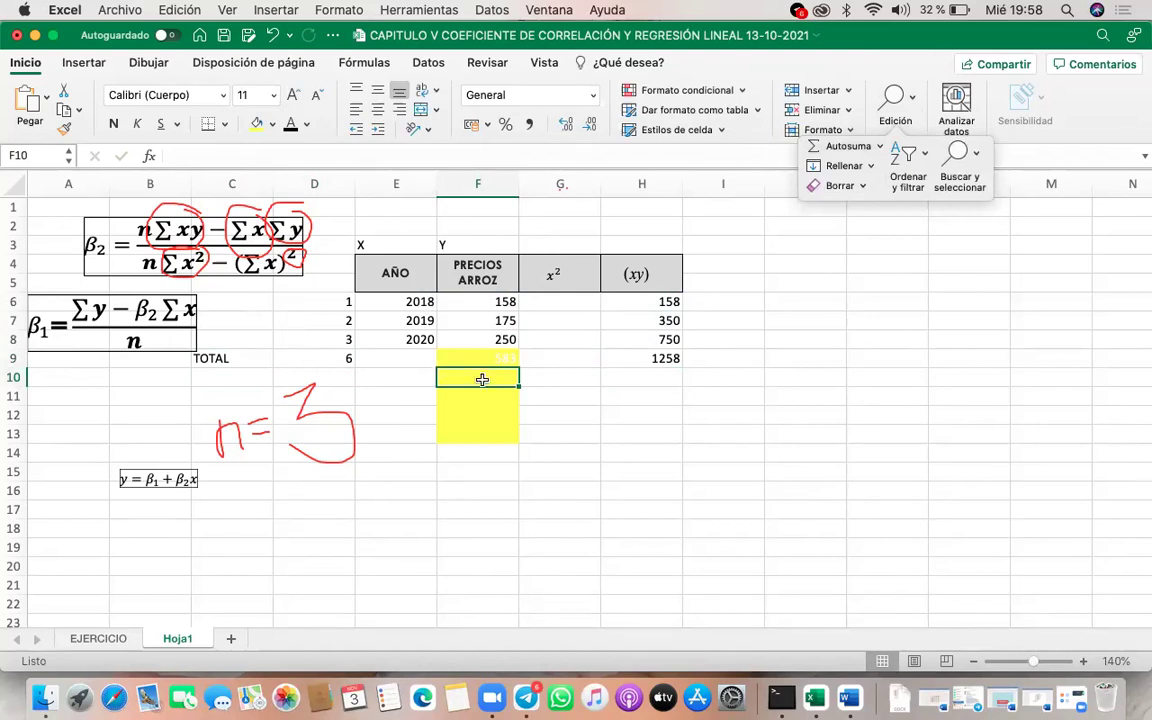
{"action": "left_click", "coordinate": [500, 359]}
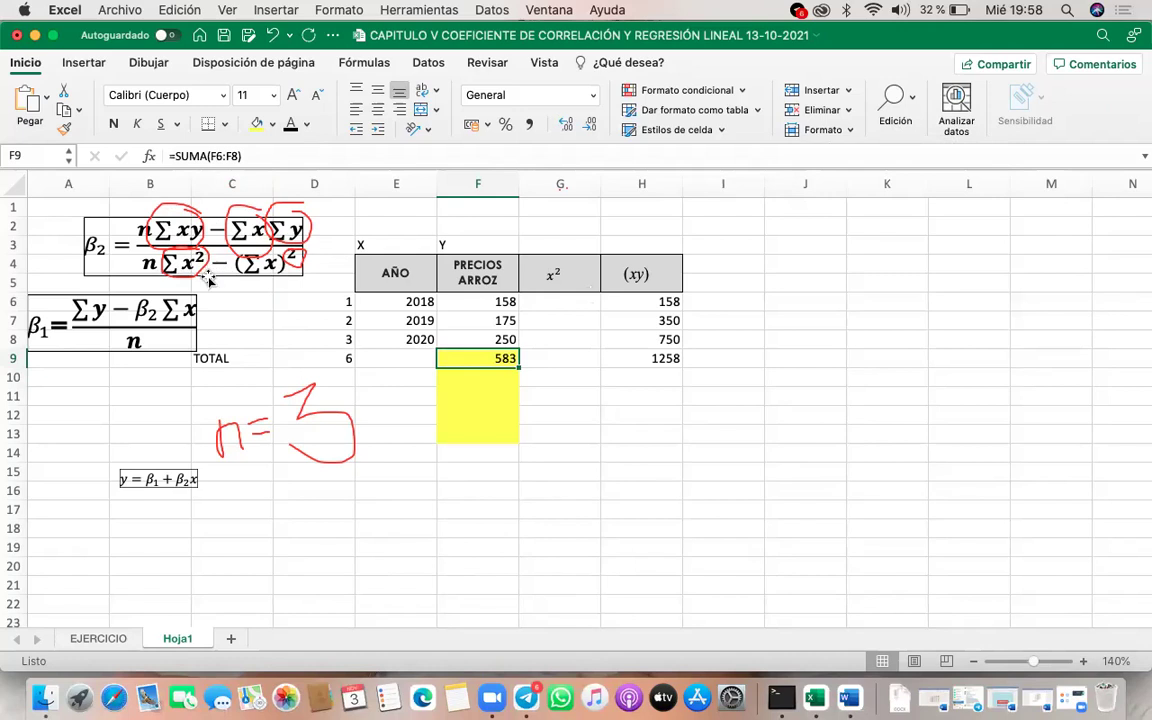
Step: Square the period number in G6 with +D6^2 and fill the formula down the x² column to G8
{"action": "left_click", "coordinate": [585, 302]}
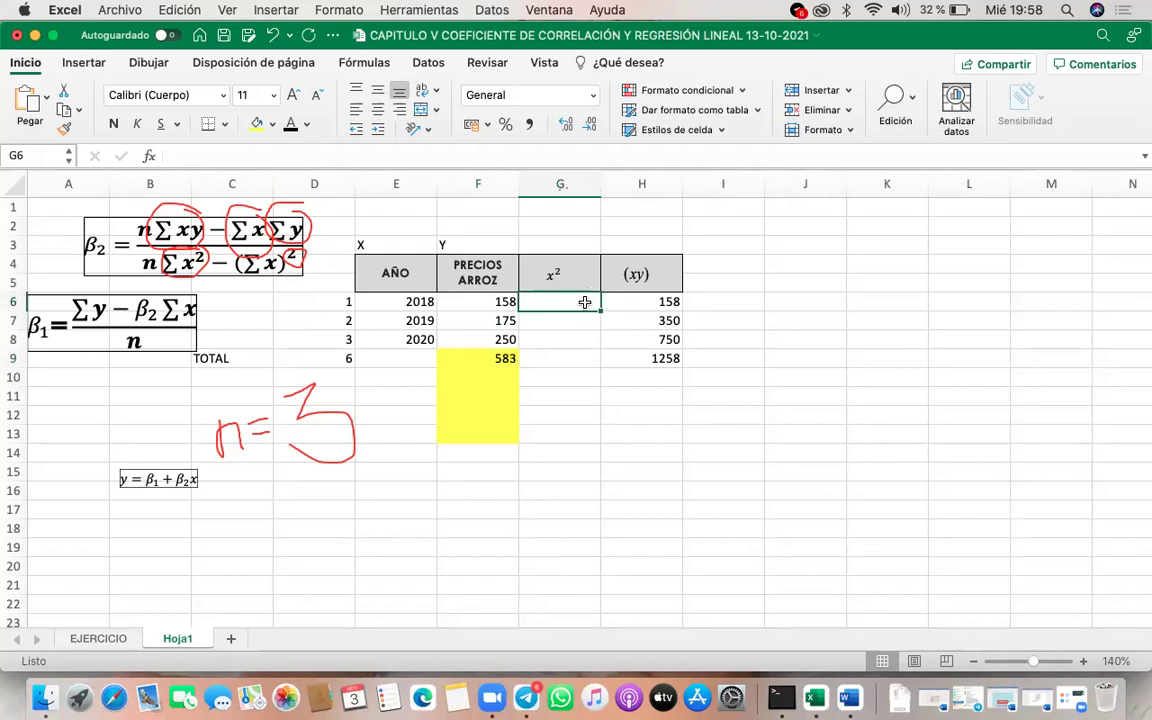
{"action": "type", "text": "+"}
{"action": "left_click", "coordinate": [345, 304]}
{"action": "type", "text": "*"}
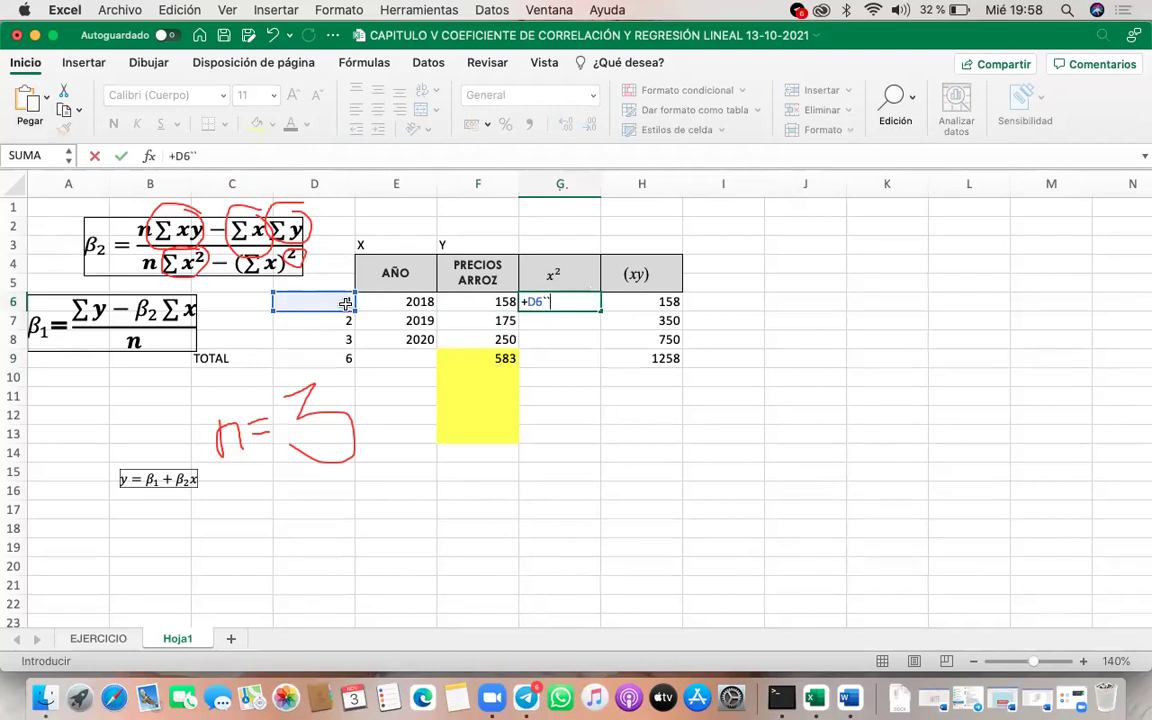
{"action": "left_click", "coordinate": [495, 302]}
{"action": "key", "text": "BackSpace"}
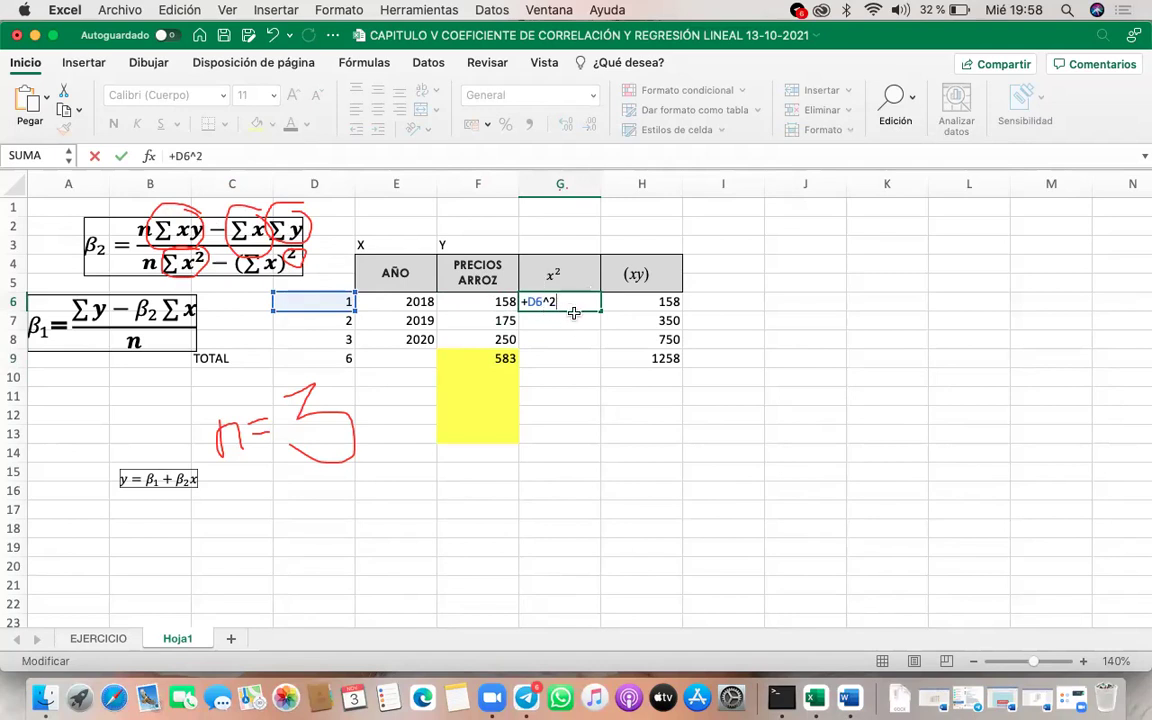
{"action": "key", "text": "Return"}
{"action": "left_click", "coordinate": [581, 298]}
{"action": "left_click_drag", "start_coordinate": [600, 310], "coordinate": [601, 347]}
{"action": "left_click", "coordinate": [603, 342]}
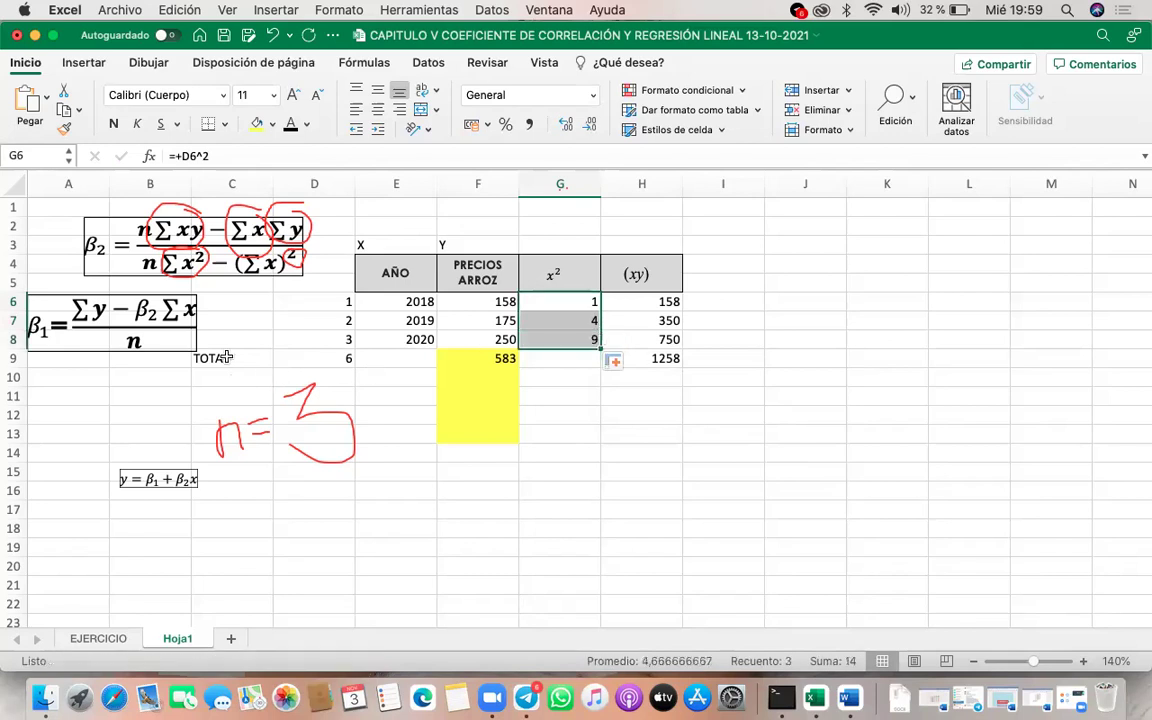
Step: Apply all borders to the TOTAL row cells C9:H9
{"action": "left_click_drag", "start_coordinate": [228, 357], "coordinate": [655, 358]}
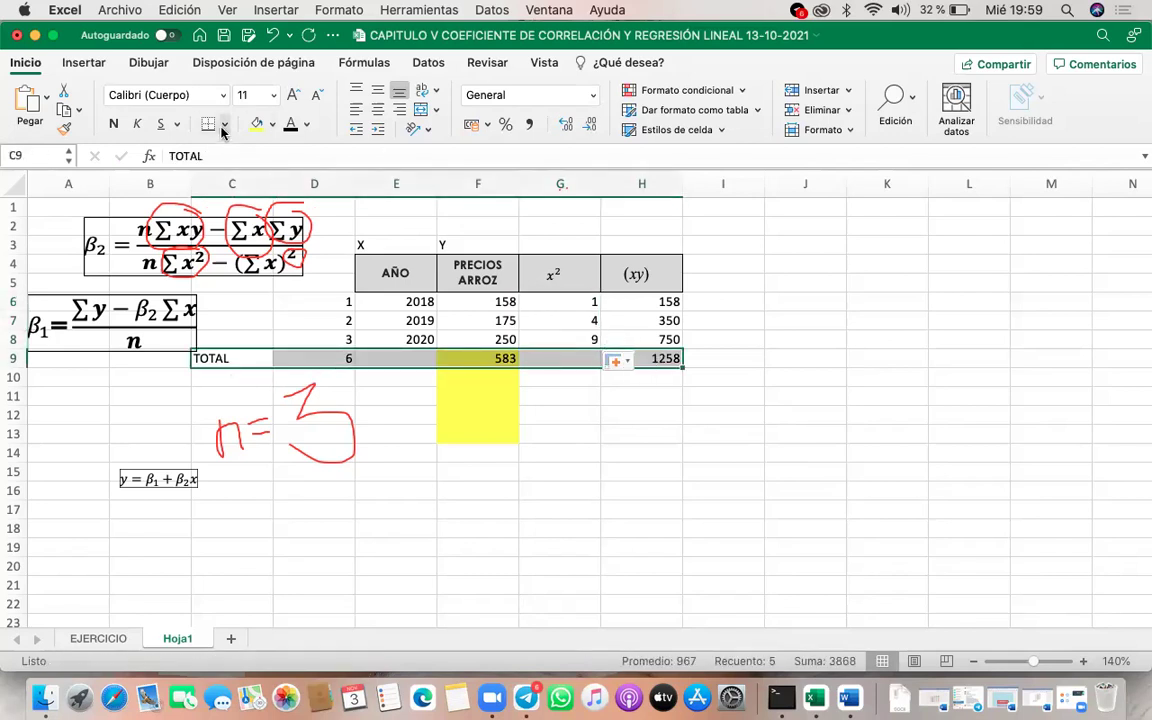
{"action": "left_click", "coordinate": [224, 125]}
{"action": "left_click", "coordinate": [262, 288]}
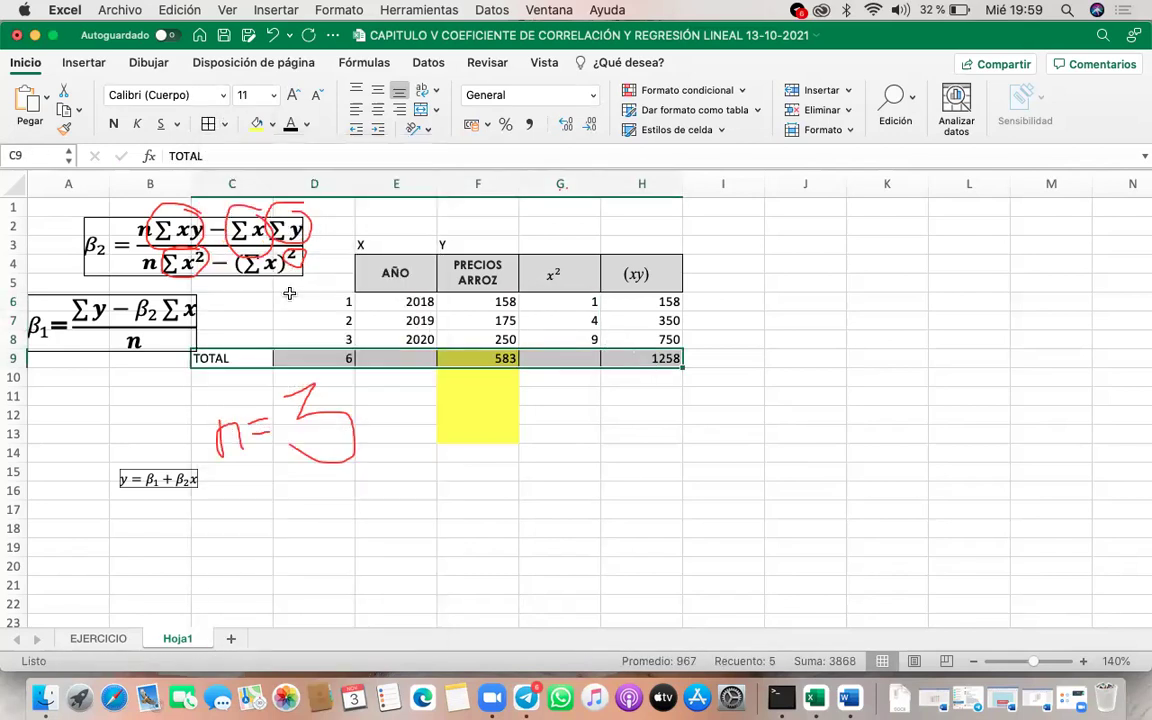
{"action": "left_click", "coordinate": [633, 471]}
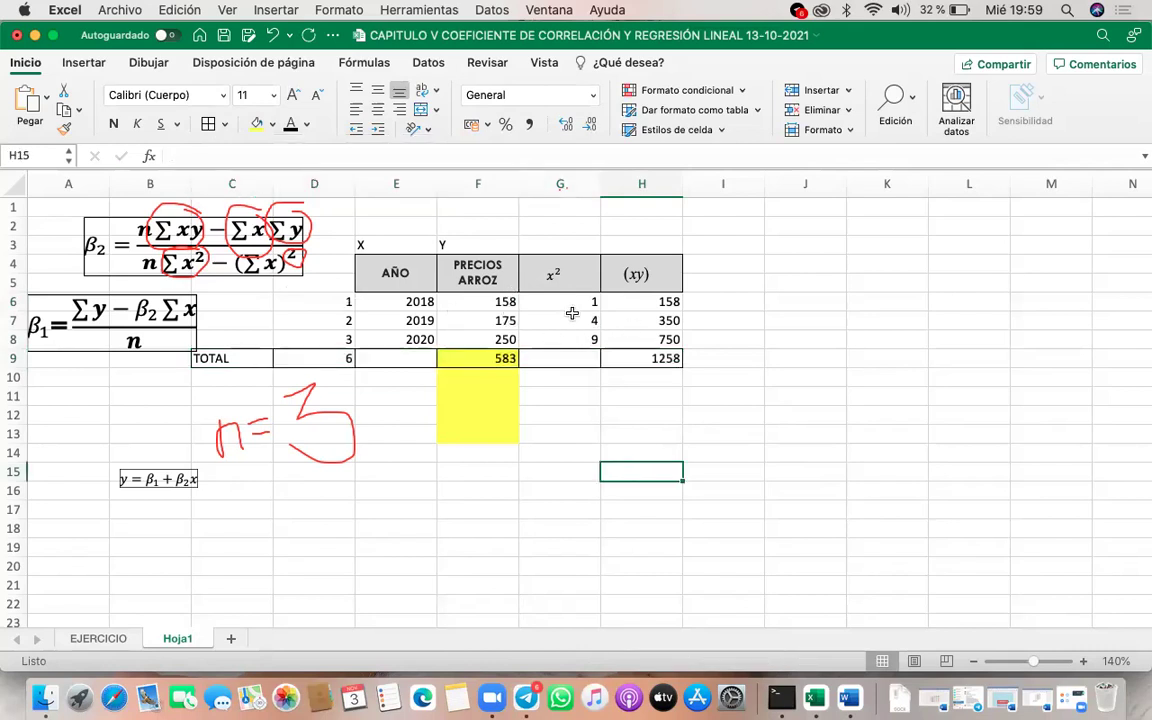
Step: Total the x² column in G9 with an automatic sum of G6:G8
{"action": "left_click", "coordinate": [535, 356]}
{"action": "left_click", "coordinate": [912, 95]}
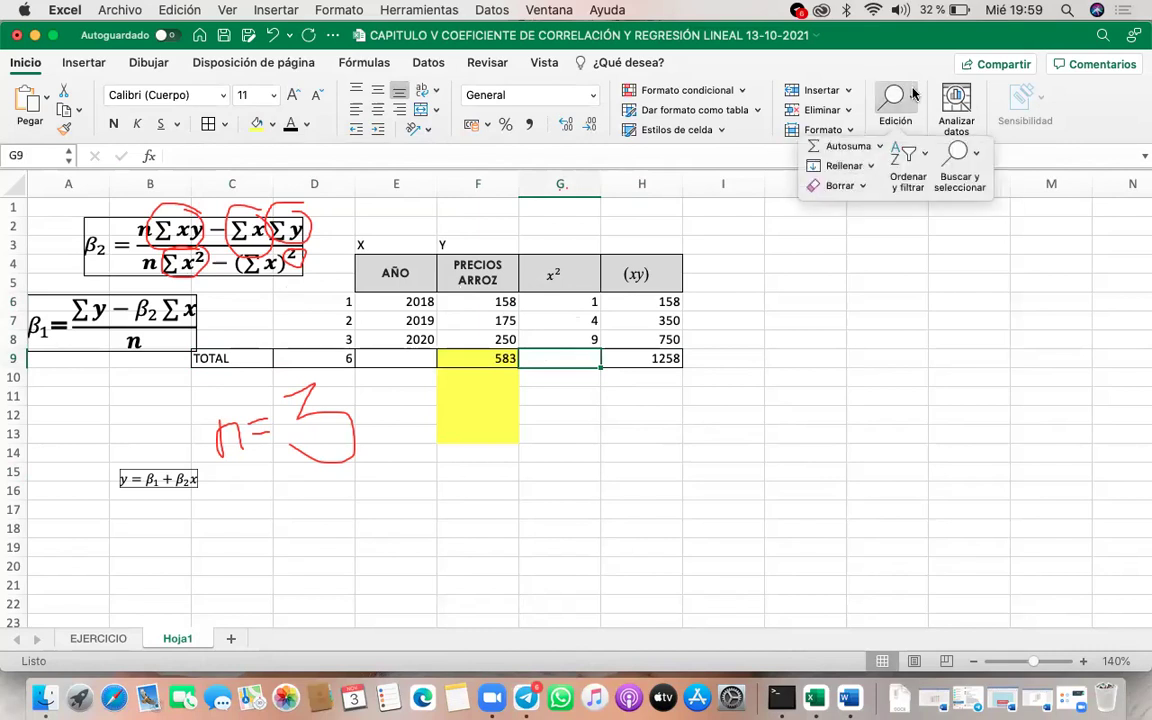
{"action": "left_click", "coordinate": [846, 146]}
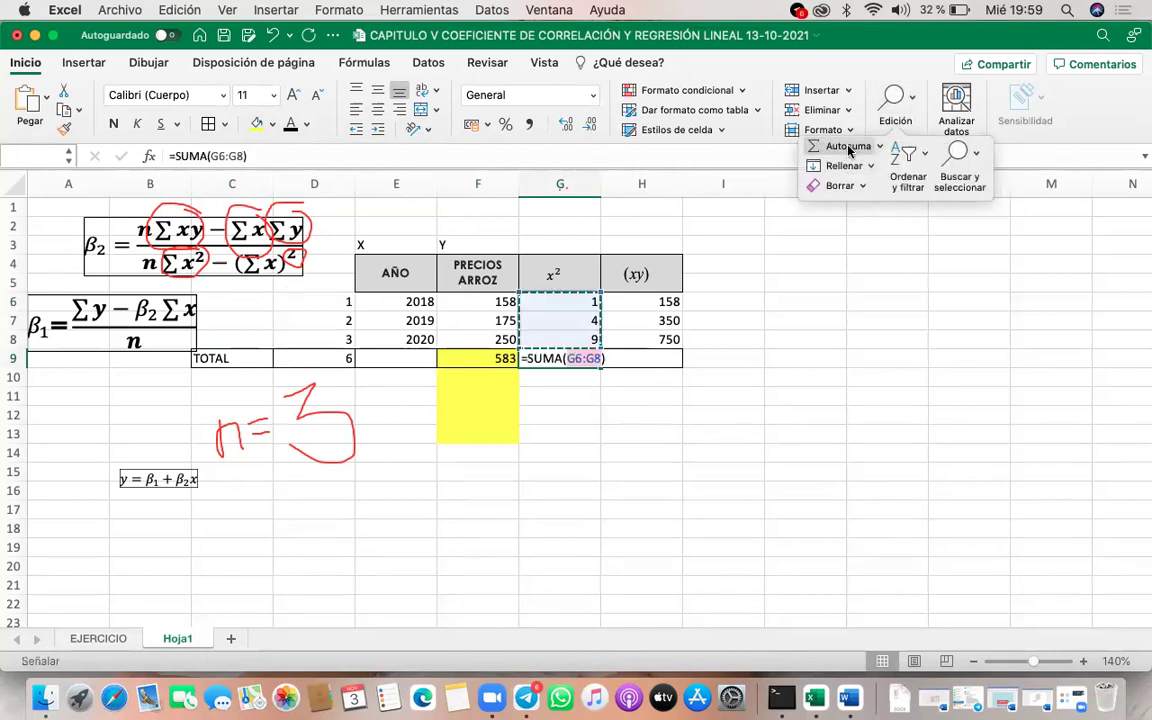
{"action": "key", "text": "Return"}
{"action": "left_click", "coordinate": [580, 360]}
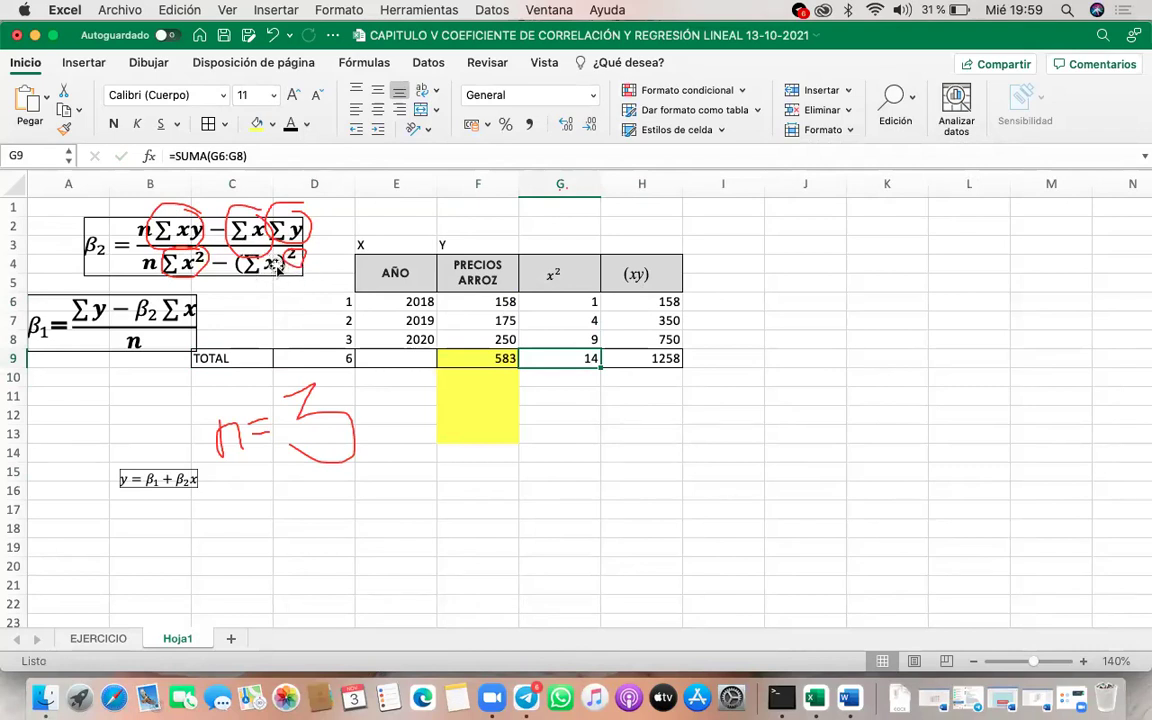
Step: Copy the ∑(x)²= label from the EJERCICIO sheet into Hoja1 and place it in C10 under TOTAL
{"action": "left_click", "coordinate": [338, 360]}
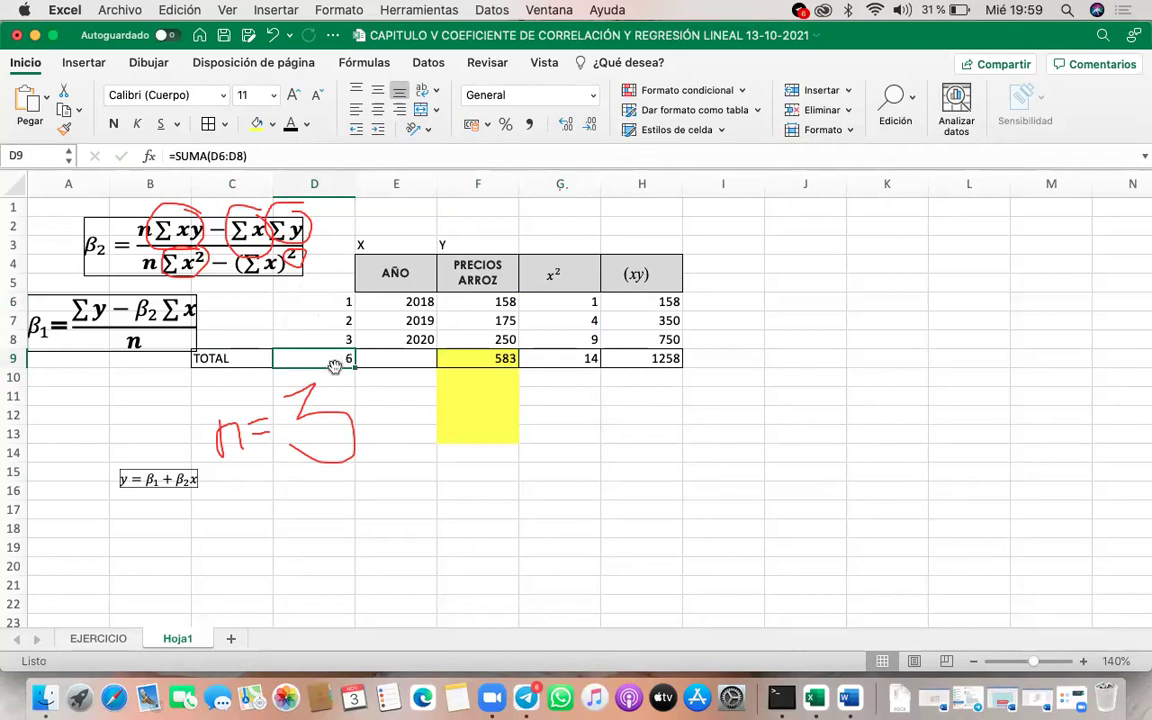
{"action": "left_click", "coordinate": [336, 376]}
{"action": "left_click", "coordinate": [258, 378]}
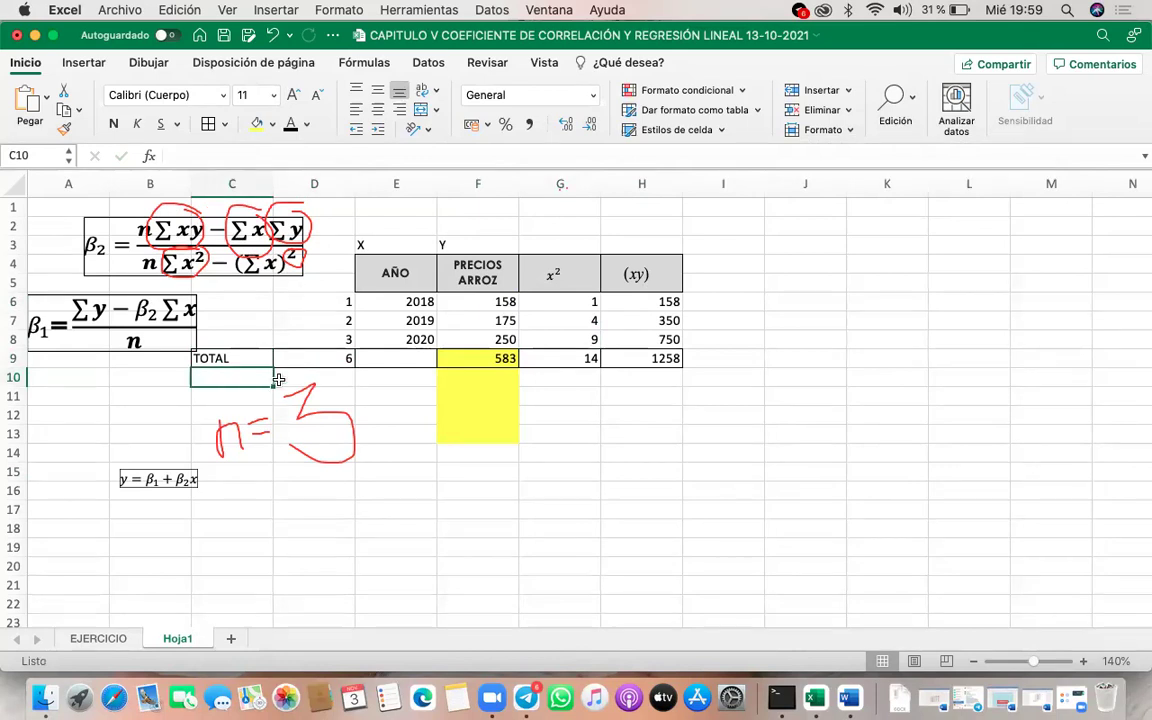
{"action": "left_click", "coordinate": [99, 638]}
{"action": "left_click", "coordinate": [155, 500]}
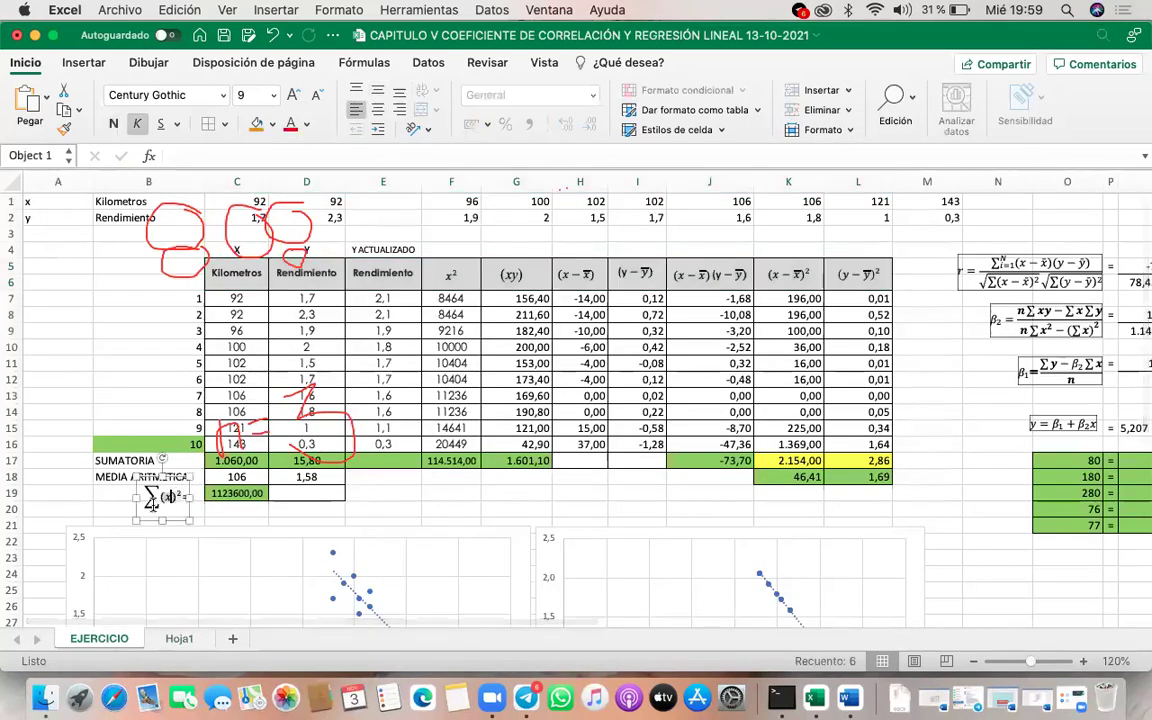
{"action": "left_click", "coordinate": [182, 641]}
{"action": "key", "text": "super+v"}
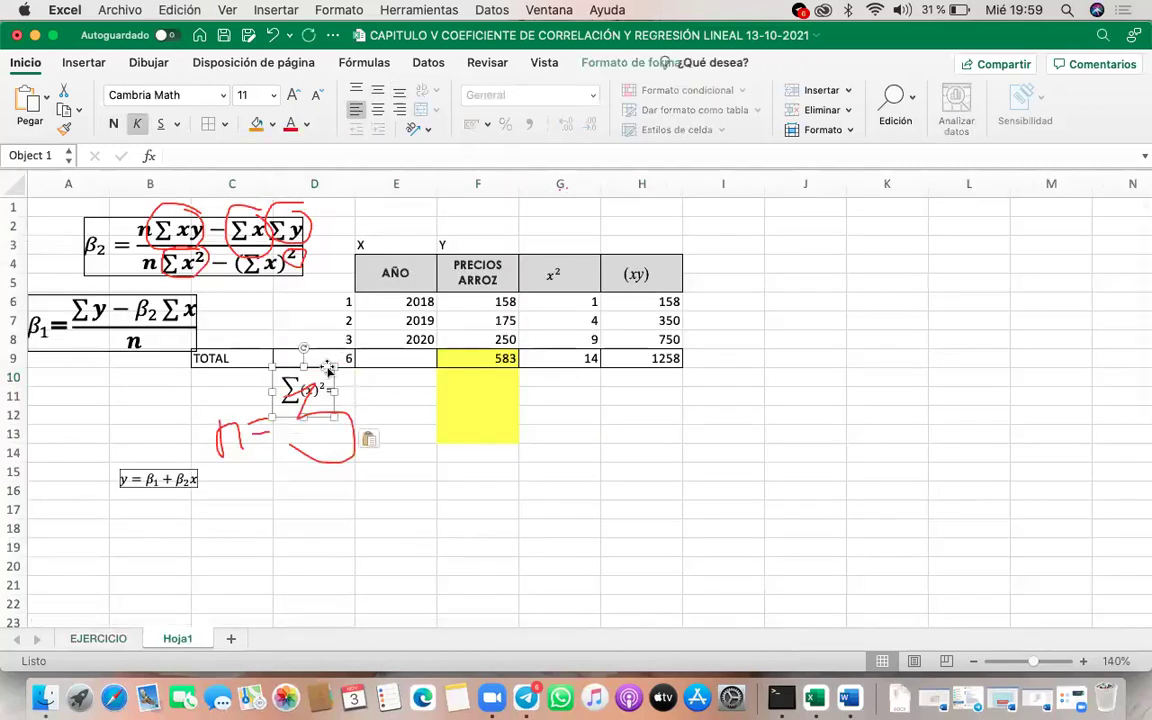
{"action": "left_click_drag", "start_coordinate": [327, 368], "coordinate": [255, 358]}
Step: Enter the formula +D9^2 in D10 to square the period total
{"action": "left_click", "coordinate": [318, 376]}
{"action": "type", "text": "+++"}
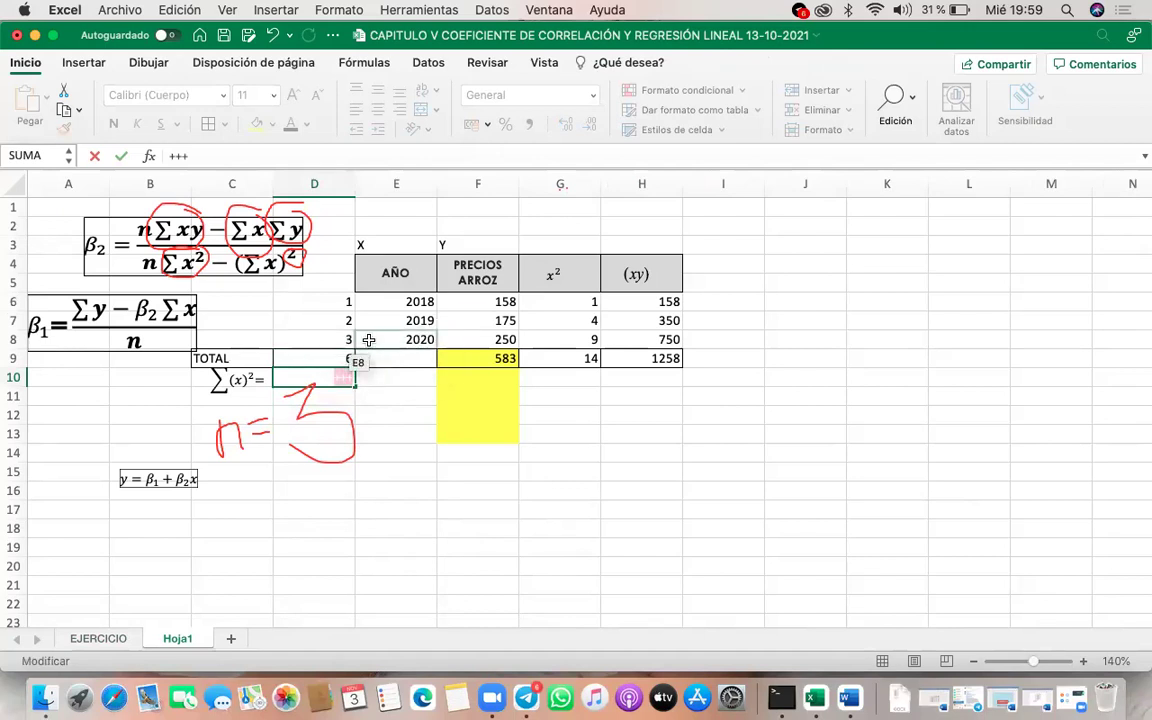
{"action": "key", "text": "BackSpace"}
{"action": "key", "text": "BackSpace"}
{"action": "key", "text": "BackSpace"}
{"action": "type", "text": "5"}
{"action": "key", "text": "Return"}
{"action": "type", "text": "+"}
{"action": "left_click", "coordinate": [344, 356]}
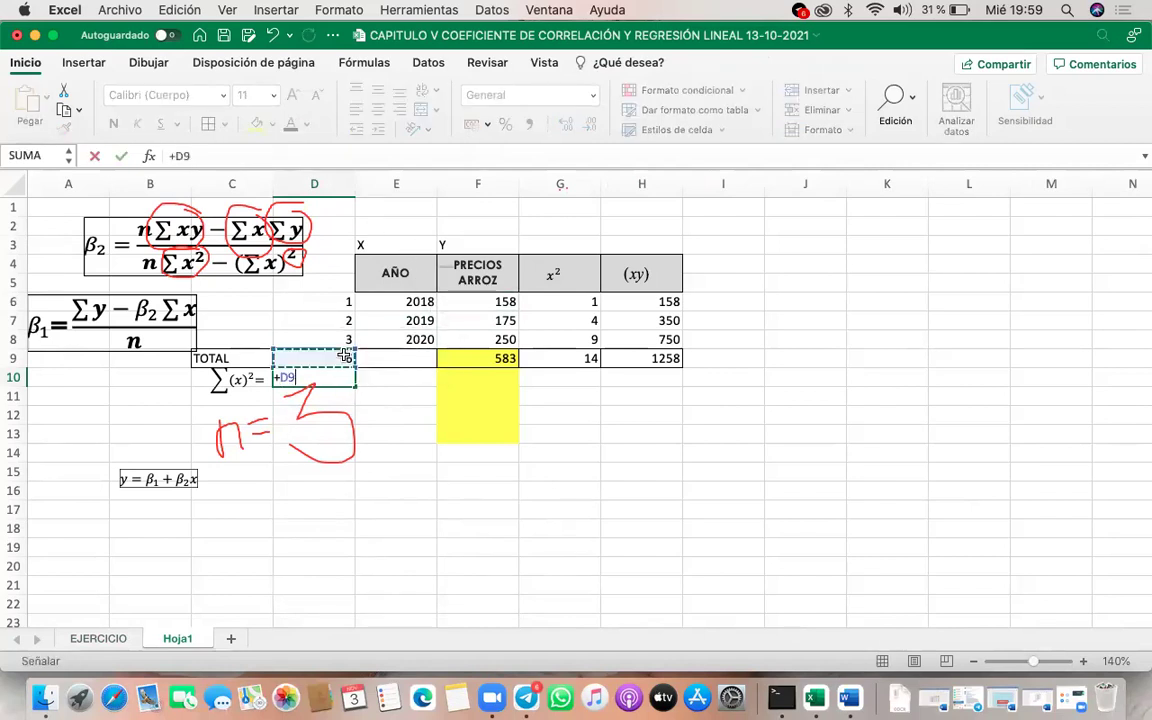
{"action": "type", "text": "^2"}
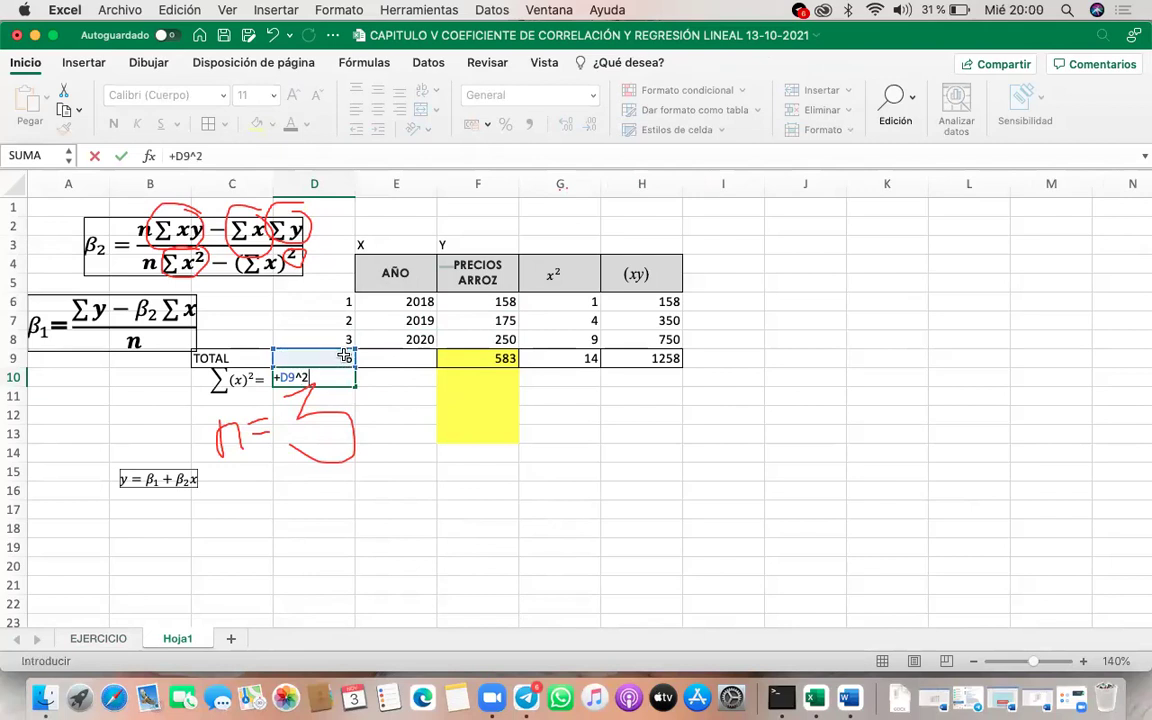
{"action": "key", "text": "Return"}
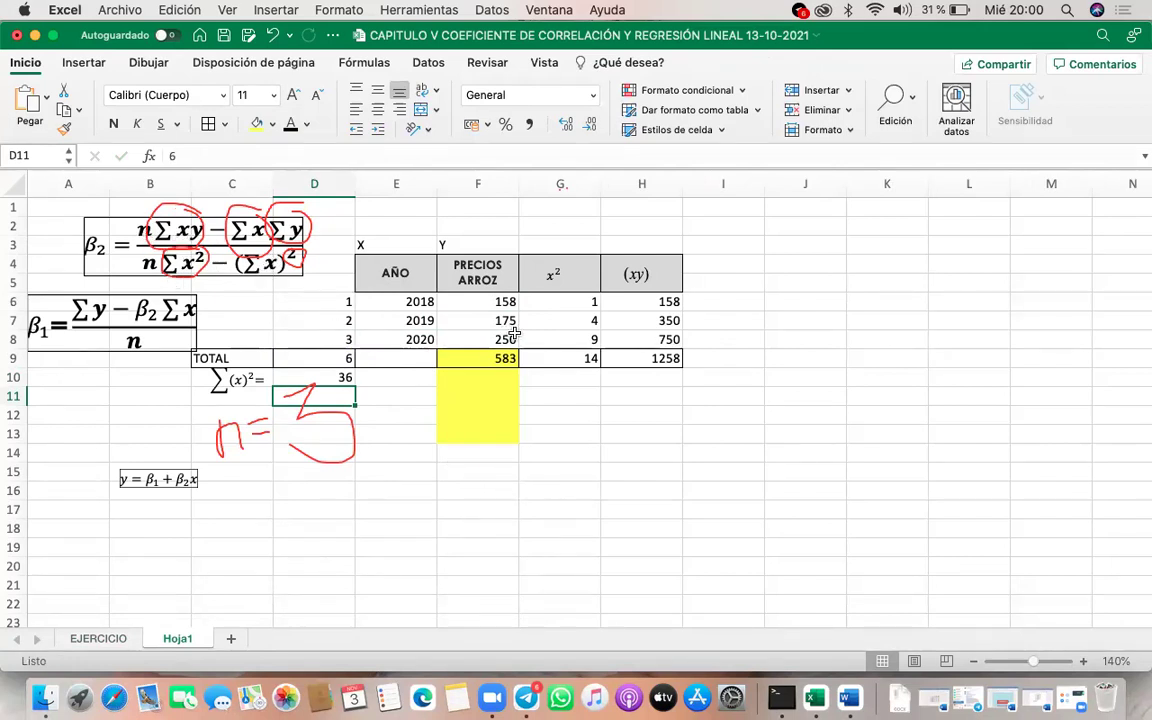
Step: Compute the first numerator term n∑xy of β₂ in J6 with +D8*H9
{"action": "left_click", "coordinate": [652, 360]}
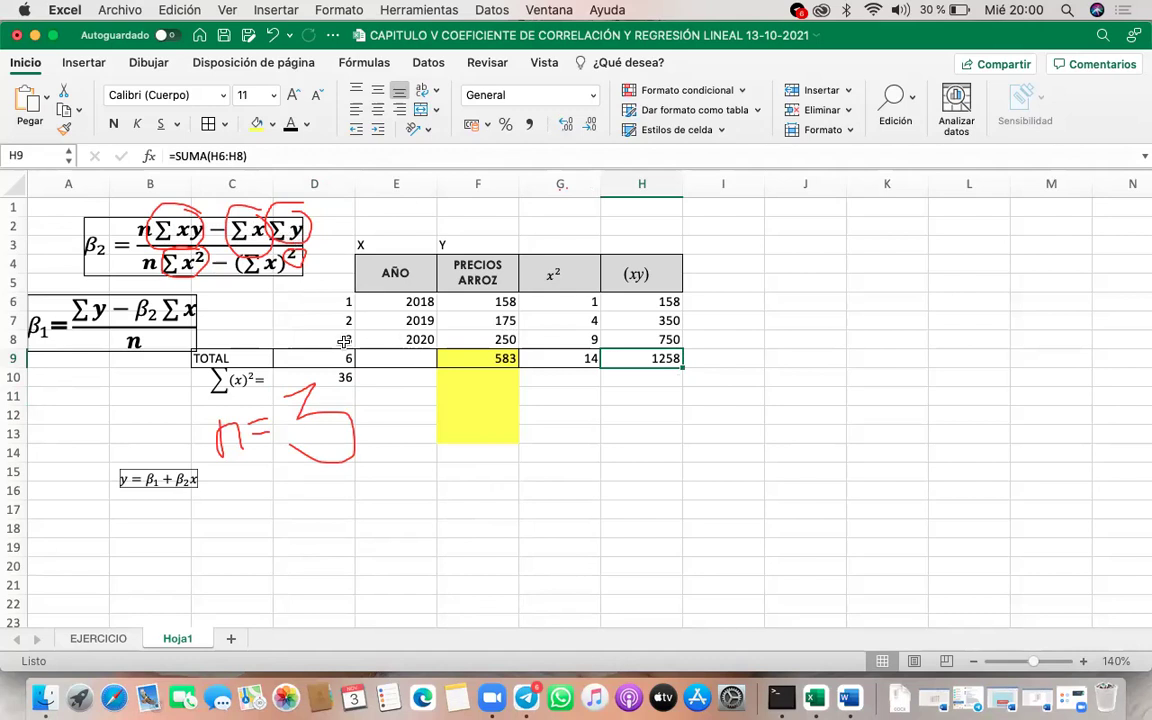
{"action": "left_click", "coordinate": [779, 303]}
{"action": "type", "text": "+"}
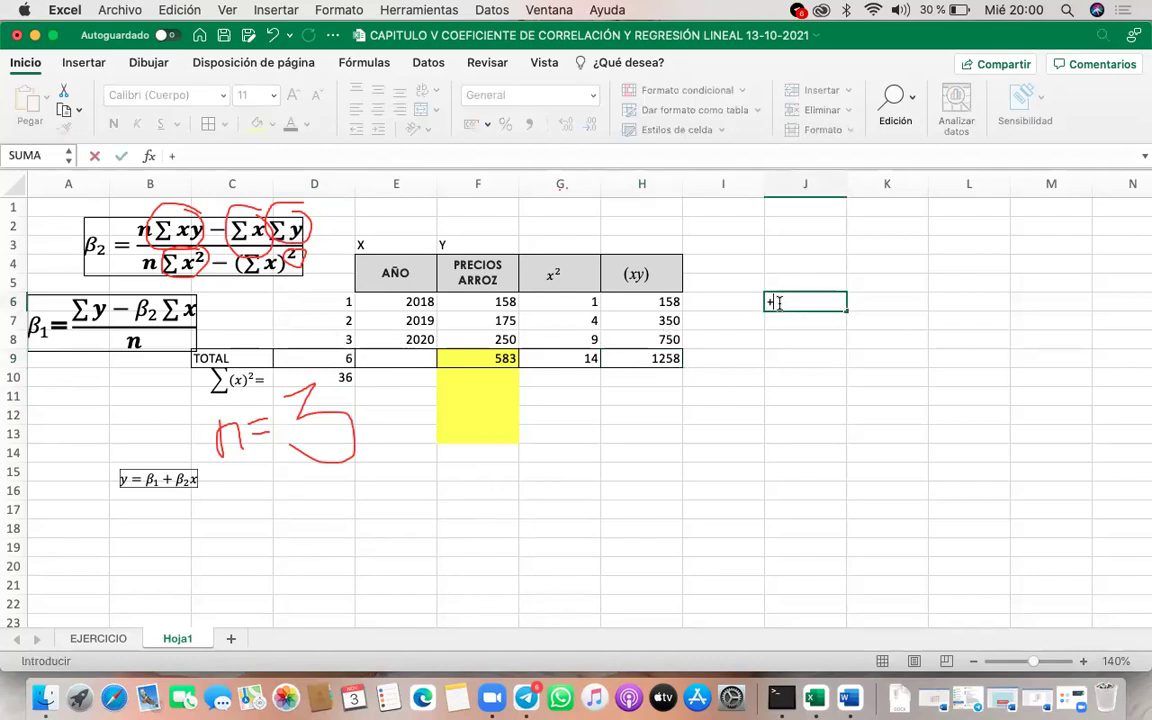
{"action": "left_click", "coordinate": [329, 341]}
{"action": "type", "text": "*"}
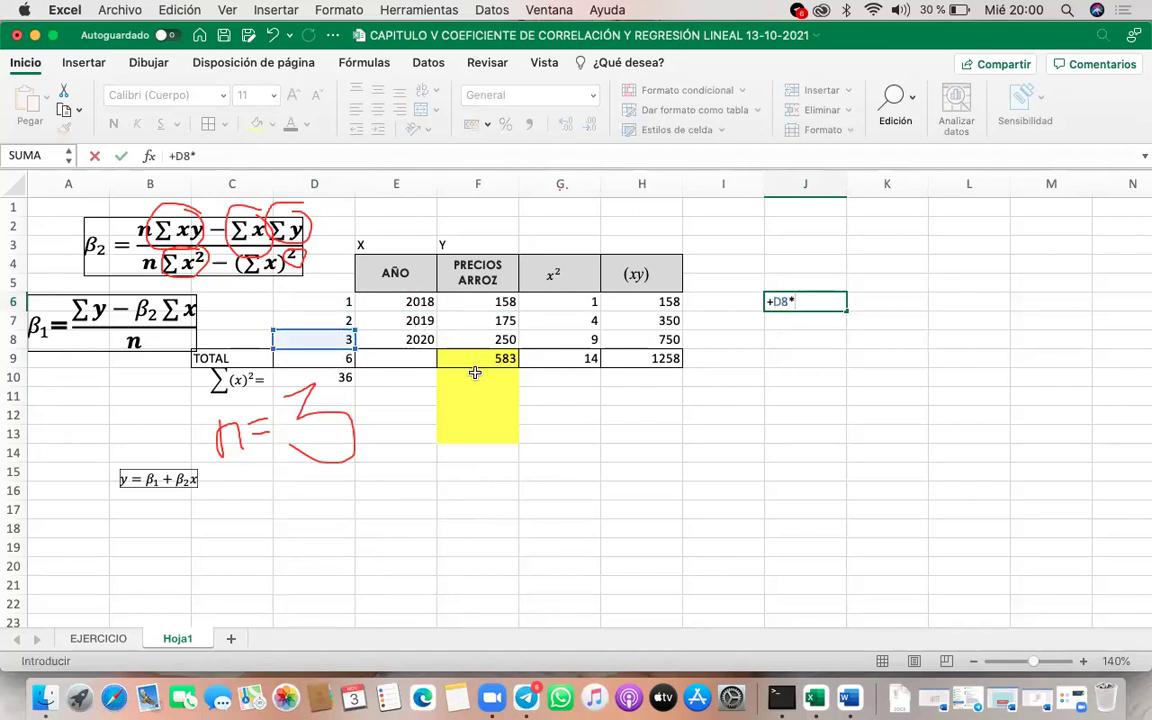
{"action": "left_click", "coordinate": [626, 358]}
{"action": "key", "text": "Return"}
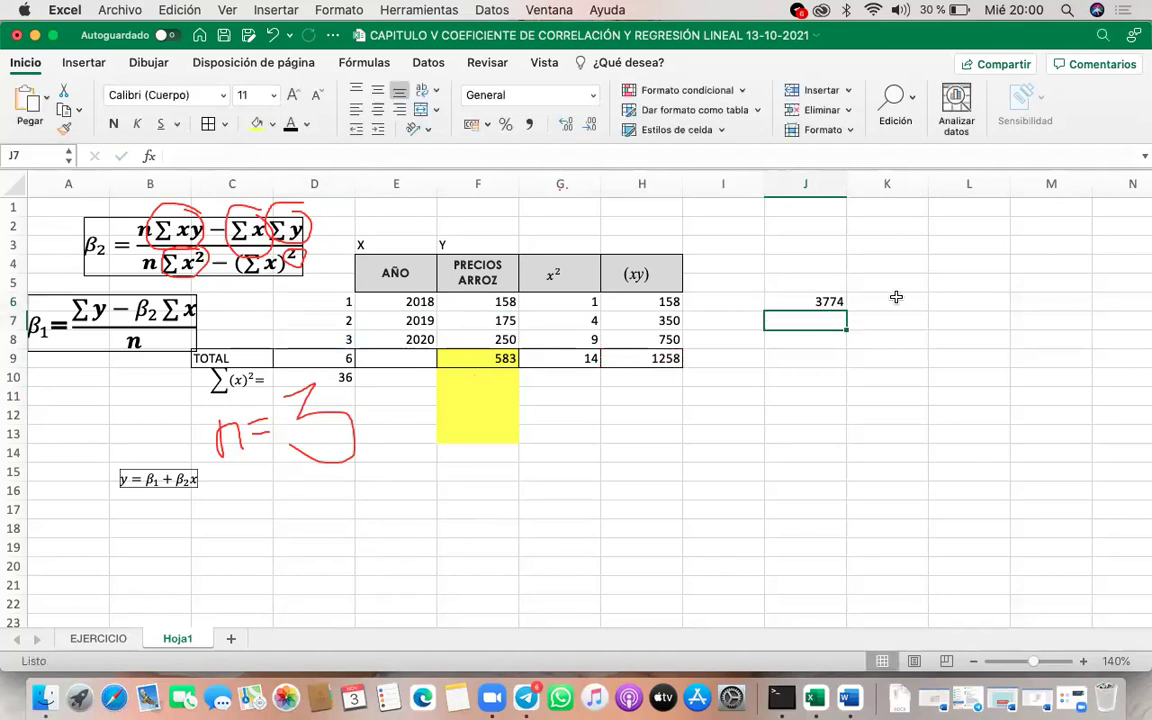
Step: Enter a minus sign in K6 and compute the second numerator term ∑x∑y in L6 with +D9*F9
{"action": "left_click", "coordinate": [887, 300]}
{"action": "type", "text": "-"}
{"action": "key", "text": "Return"}
{"action": "left_click", "coordinate": [959, 300]}
{"action": "type", "text": "+"}
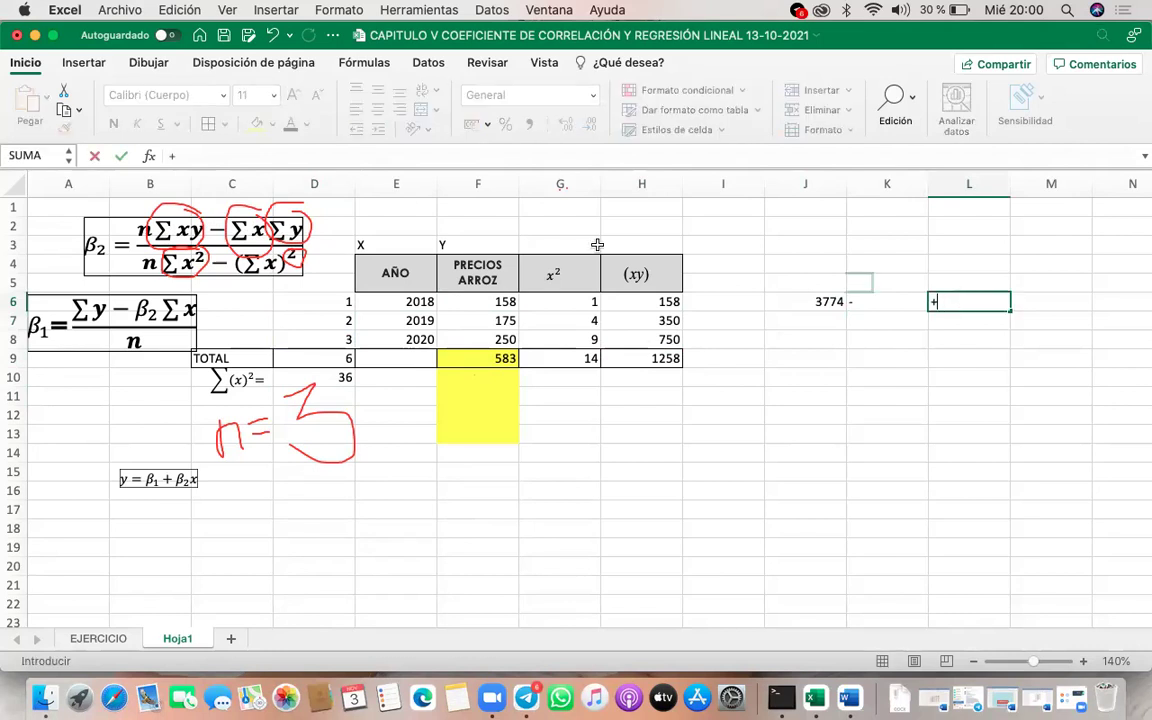
{"action": "left_click", "coordinate": [337, 358]}
{"action": "type", "text": "*"}
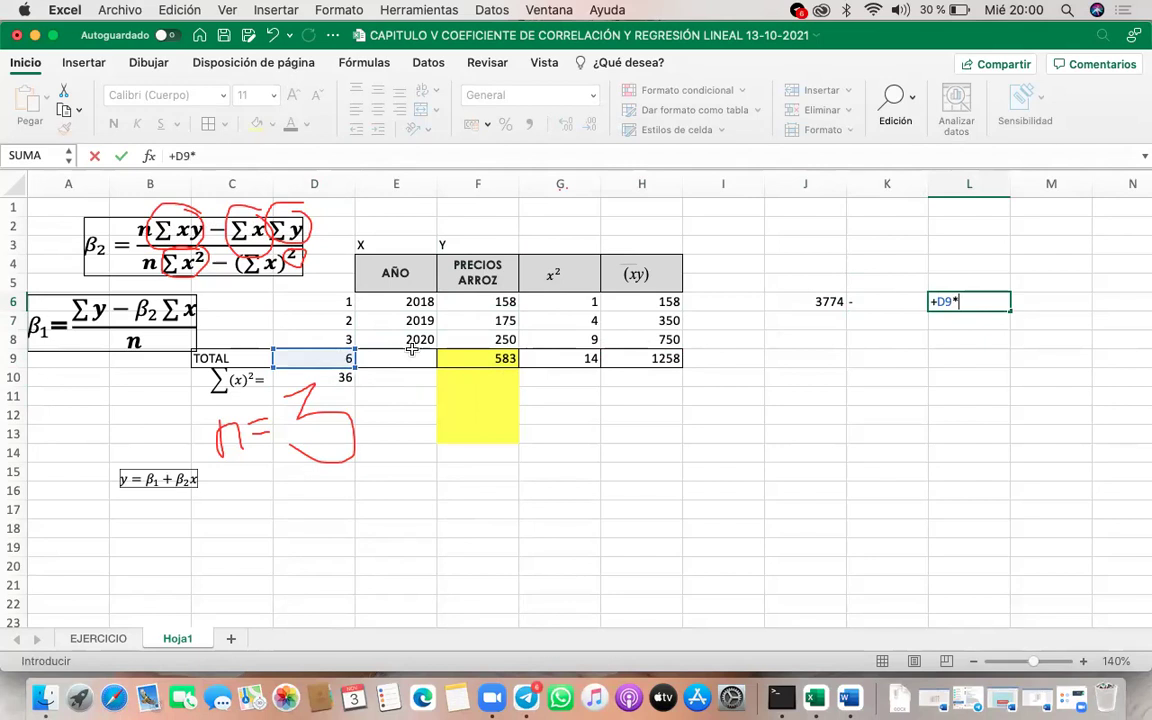
{"action": "left_click", "coordinate": [467, 359]}
{"action": "key", "text": "Return"}
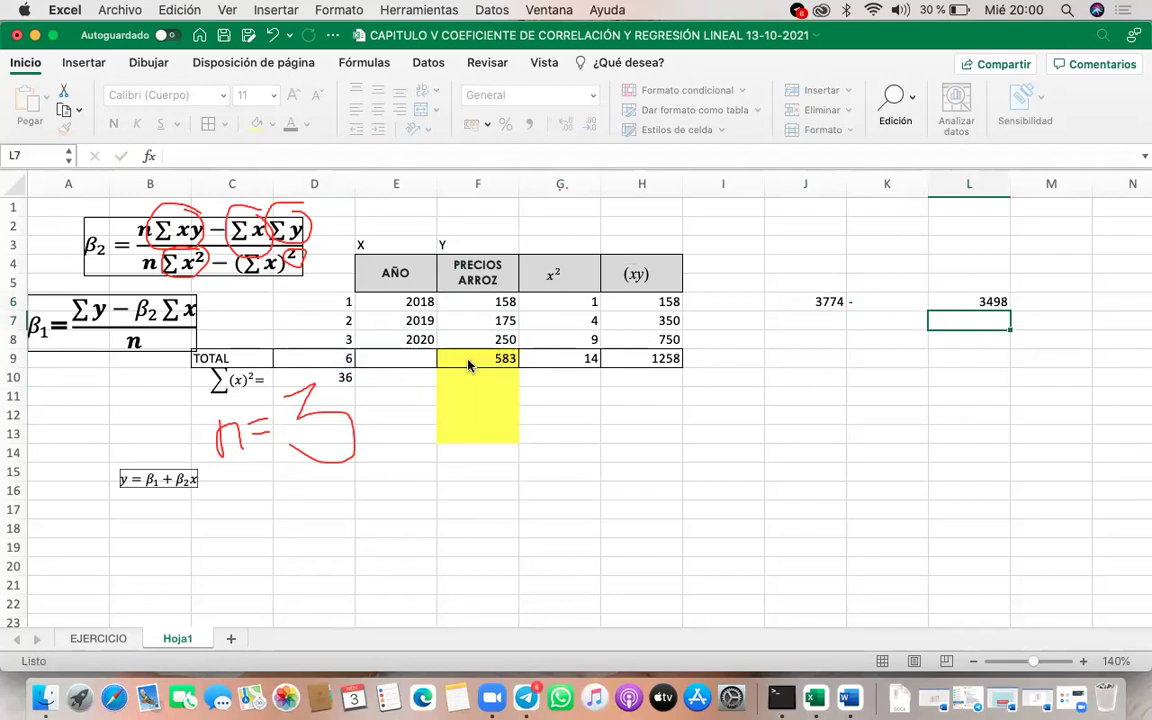
Step: Compute the first denominator term n∑x² of β₂ in J7 with +D8*G9
{"action": "left_click", "coordinate": [806, 320]}
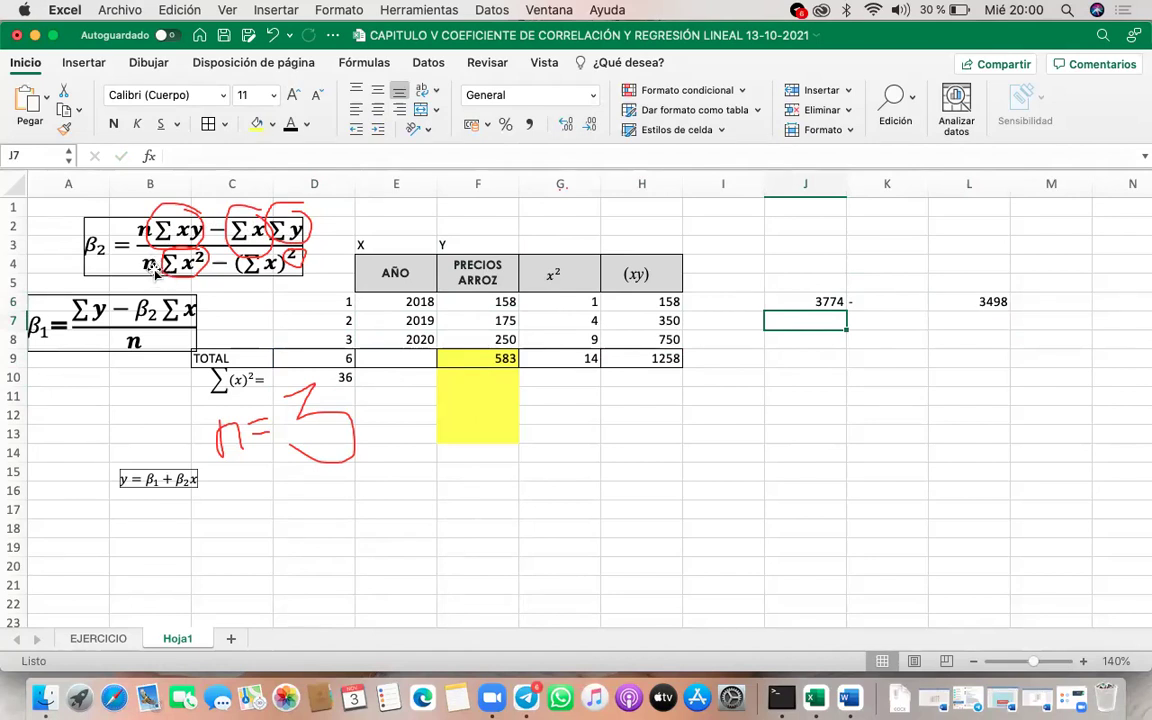
{"action": "type", "text": "+"}
{"action": "left_click", "coordinate": [327, 337]}
{"action": "type", "text": "*"}
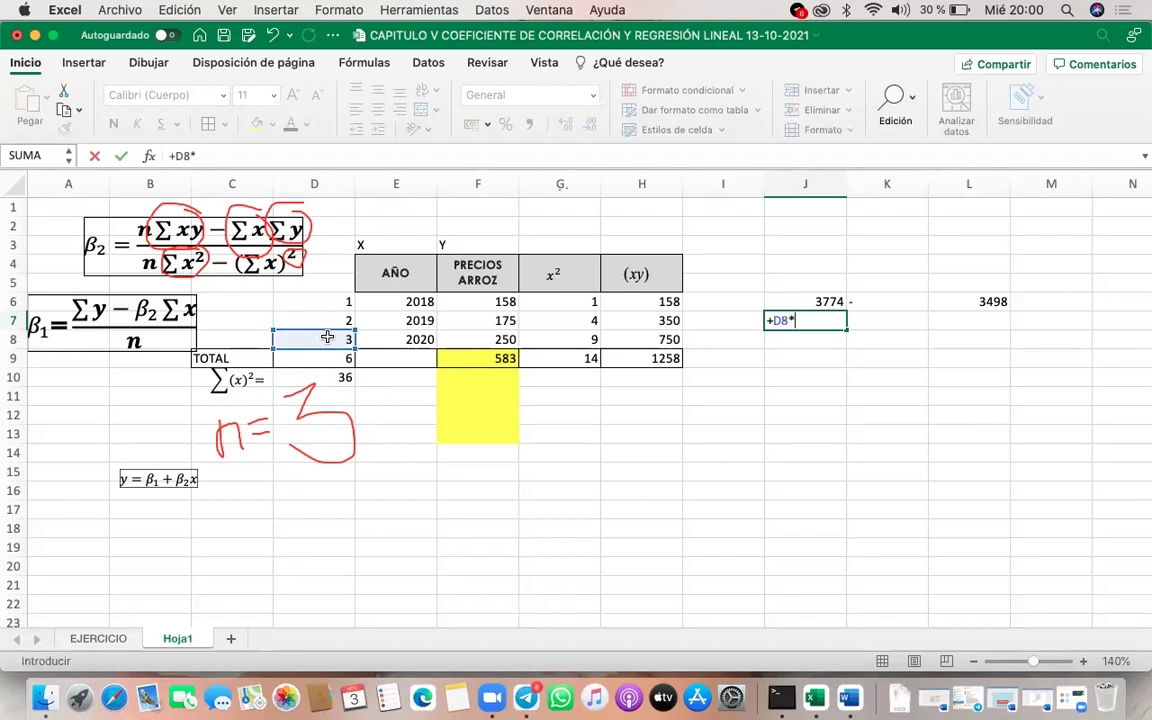
{"action": "left_click", "coordinate": [572, 364]}
{"action": "key", "text": "Return"}
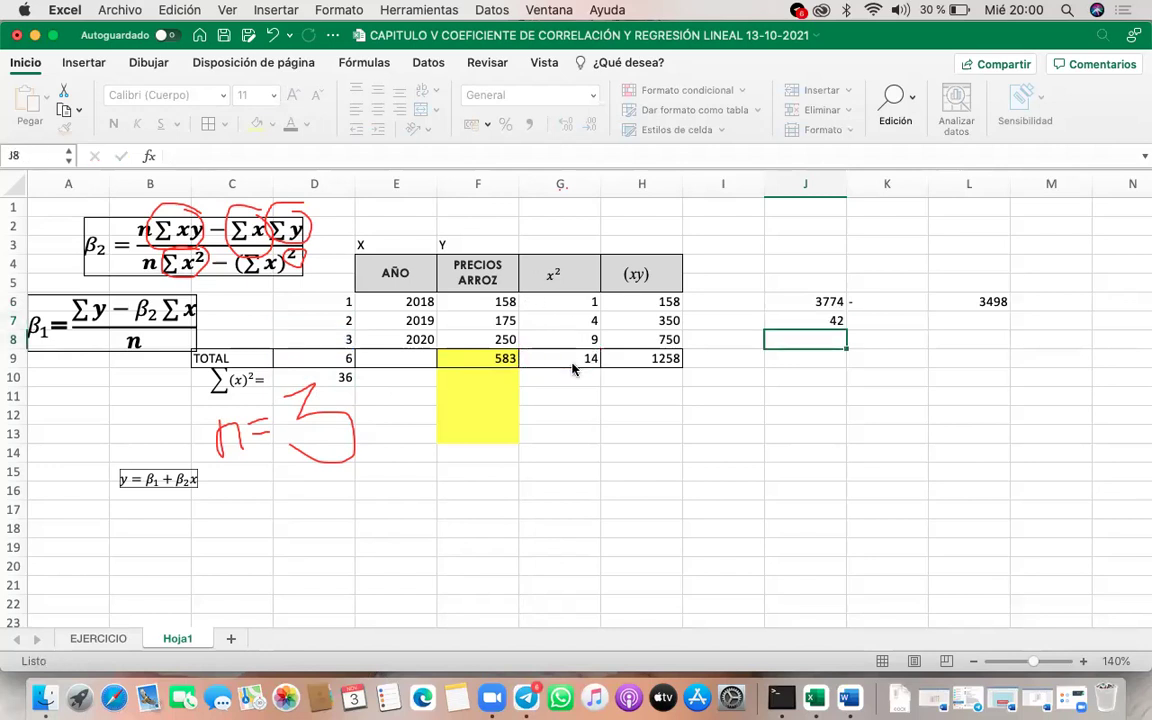
Step: Enter a minus sign in K7 and bring the squared period total into L7 with =D10
{"action": "left_click", "coordinate": [910, 322]}
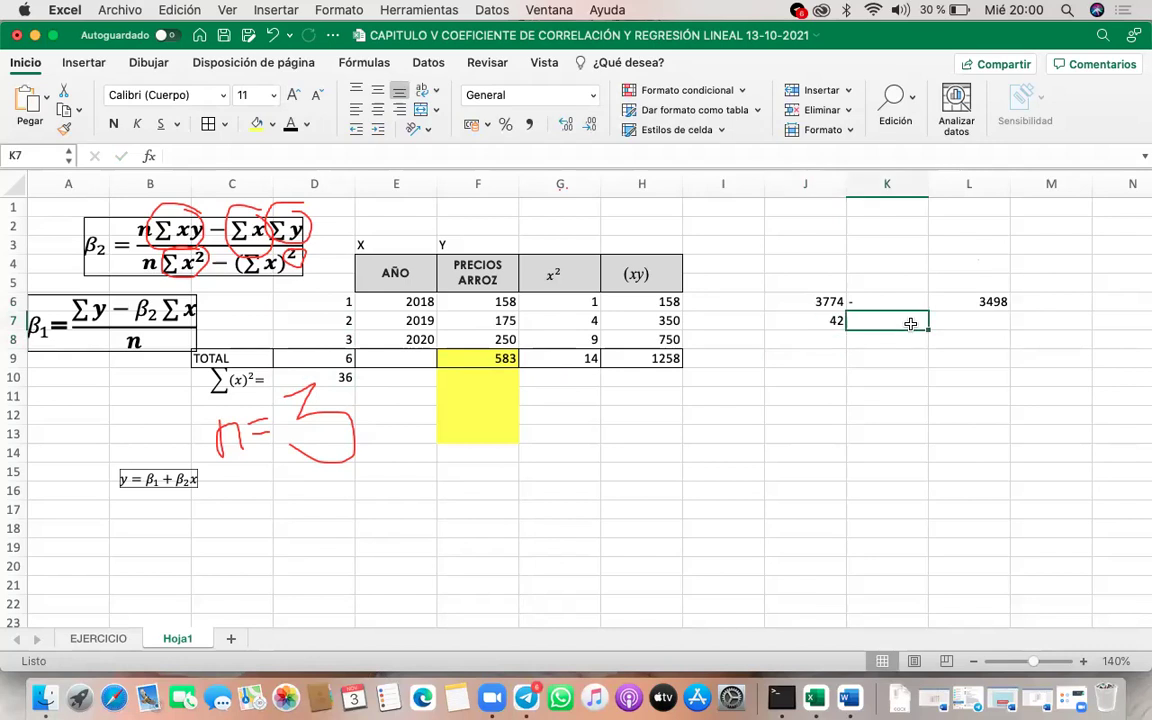
{"action": "type", "text": "-"}
{"action": "key", "text": "Return"}
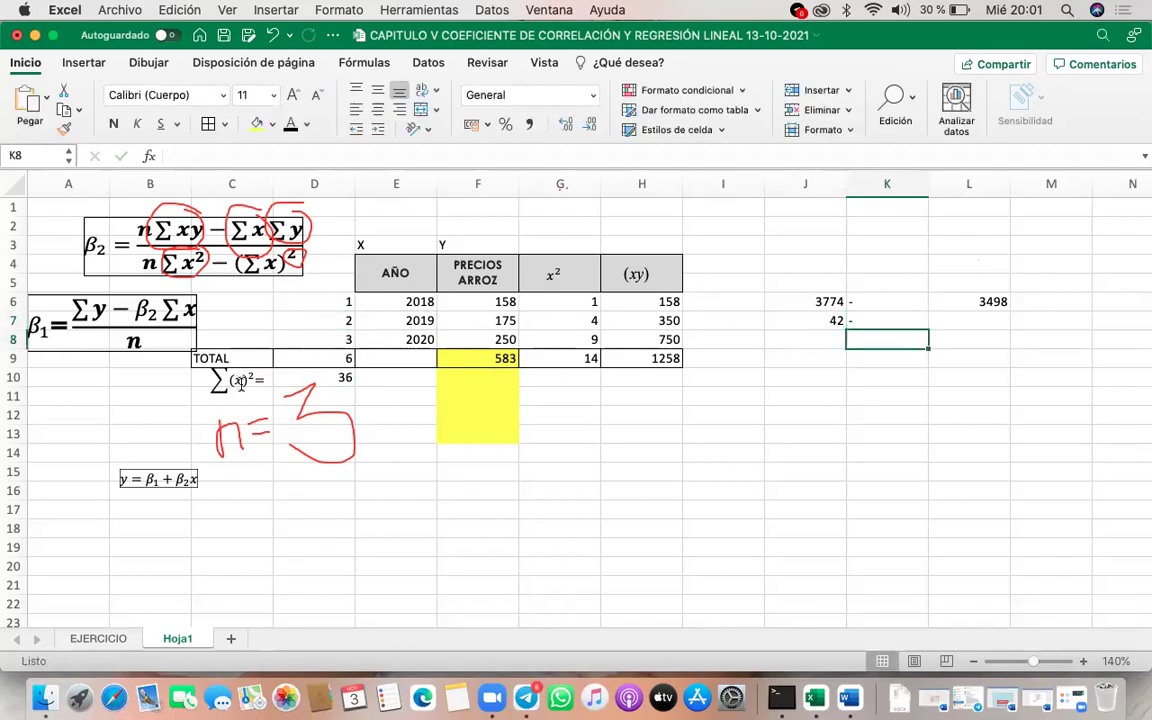
{"action": "left_click", "coordinate": [969, 321]}
{"action": "type", "text": "="}
{"action": "left_click", "coordinate": [325, 377]}
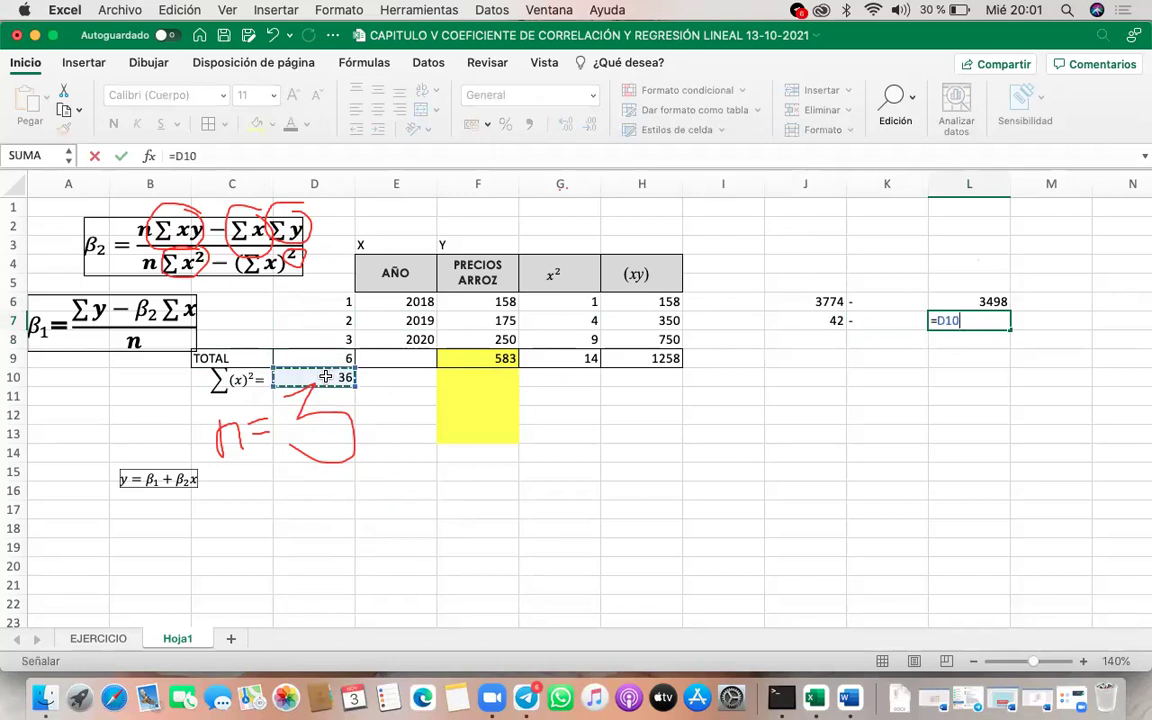
{"action": "key", "text": "Return"}
Step: Centre the minus signs in K6:K7 horizontally and vertically
{"action": "left_click", "coordinate": [894, 302]}
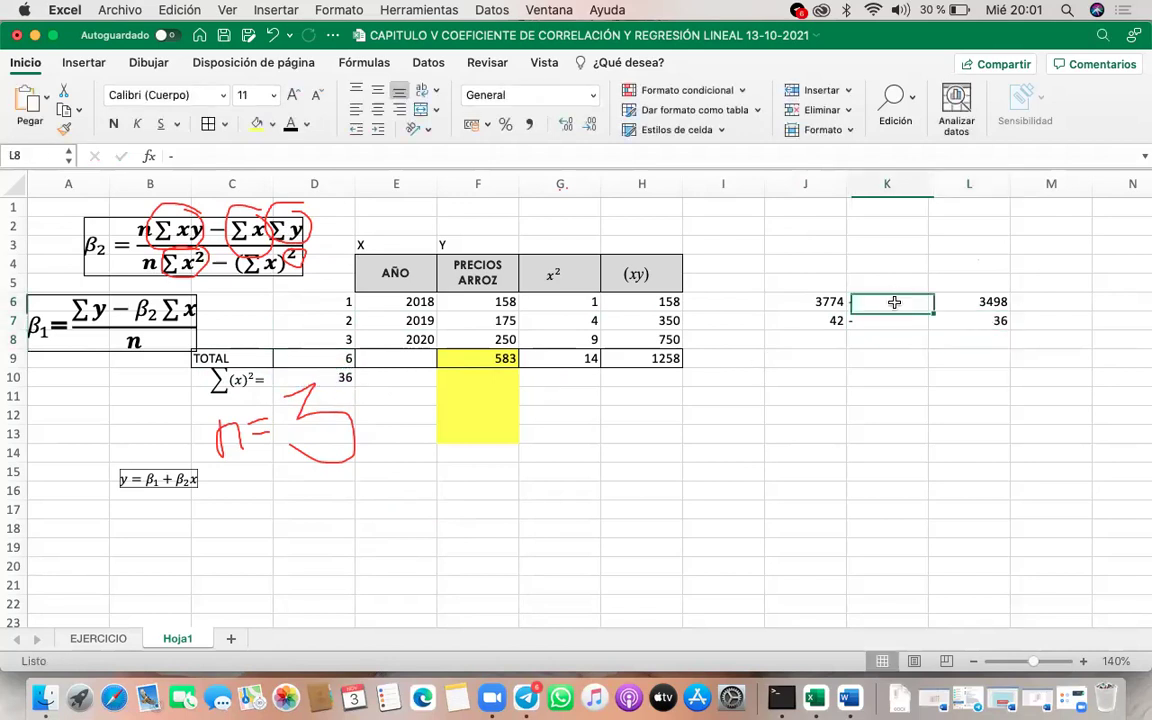
{"action": "left_click_drag", "start_coordinate": [894, 302], "coordinate": [896, 321]}
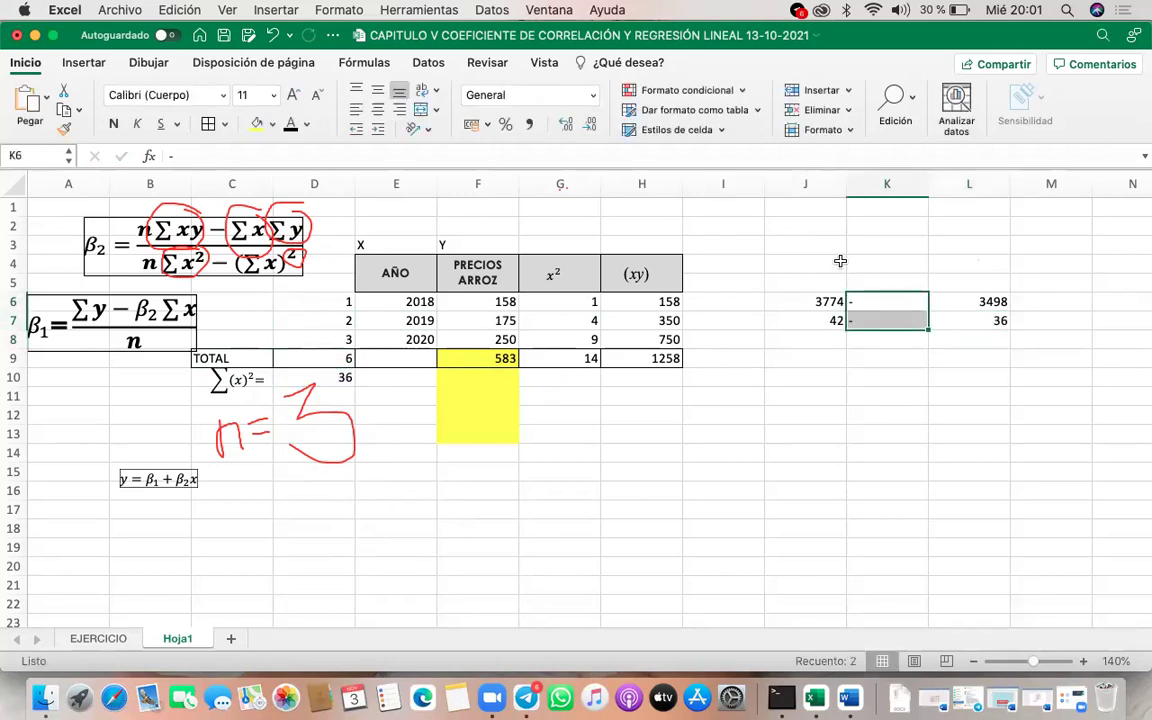
{"action": "left_click", "coordinate": [378, 109]}
{"action": "left_click", "coordinate": [378, 89]}
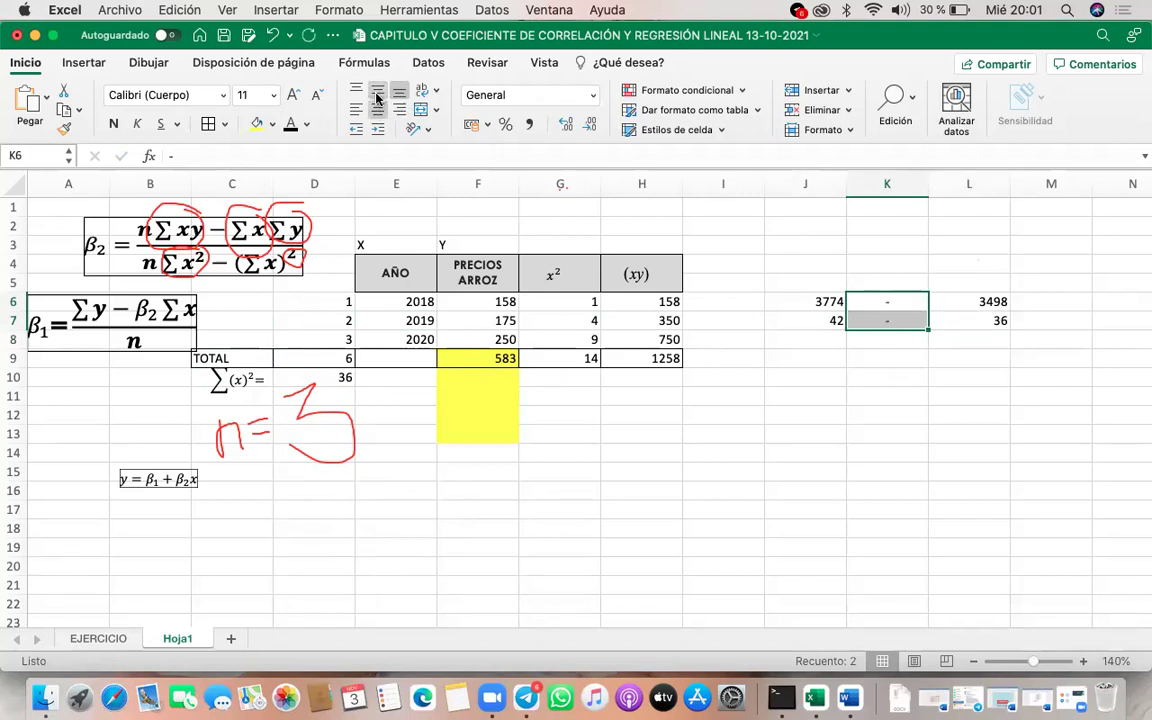
{"action": "left_click", "coordinate": [1053, 301]}
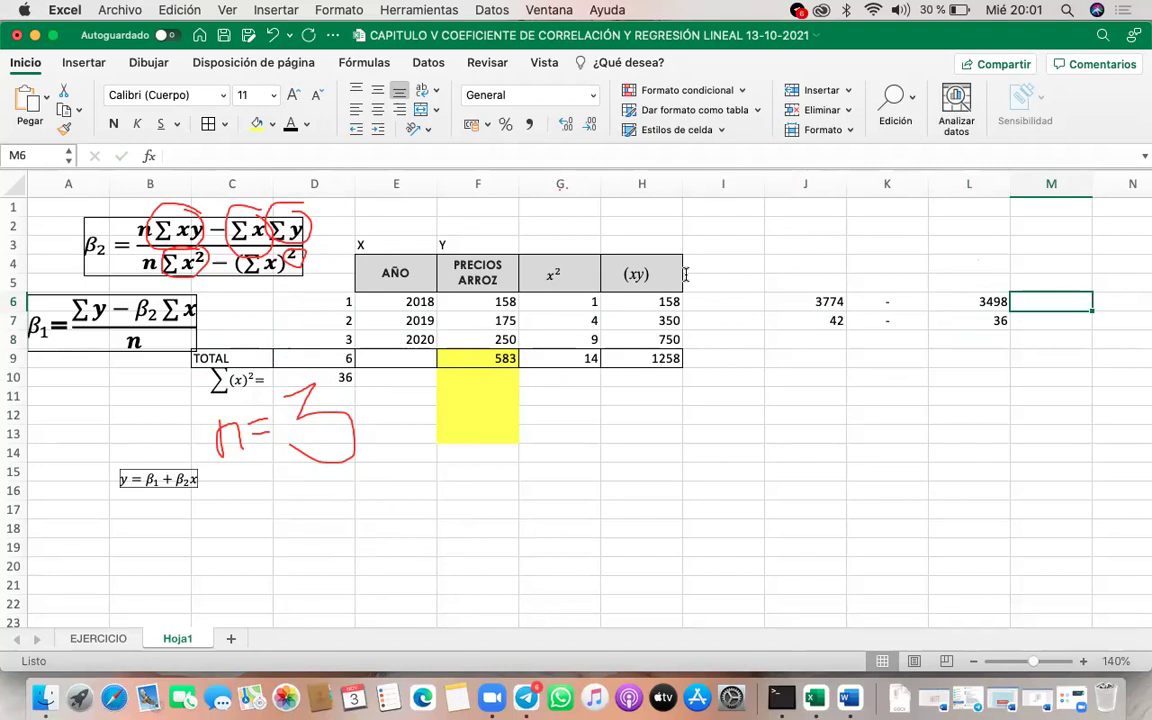
Step: Compute the numerator difference of β₂ in M6 with +J6-L6
{"action": "type", "text": "+"}
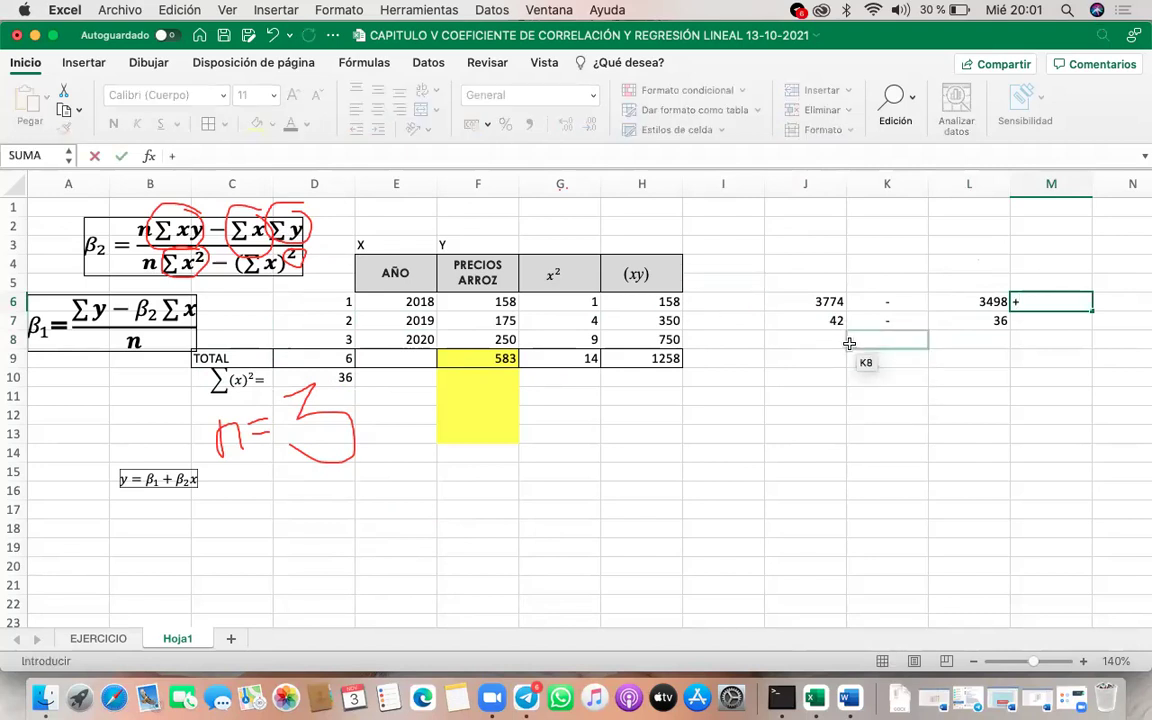
{"action": "left_click", "coordinate": [810, 302]}
{"action": "type", "text": "-"}
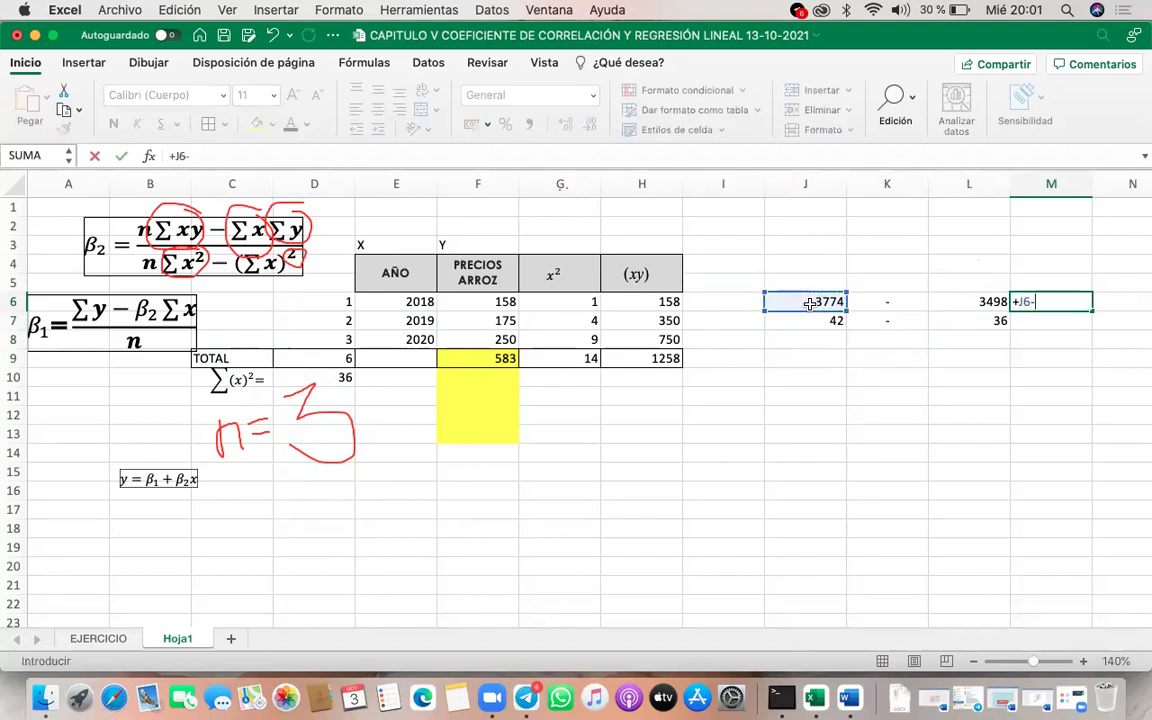
{"action": "left_click", "coordinate": [966, 300]}
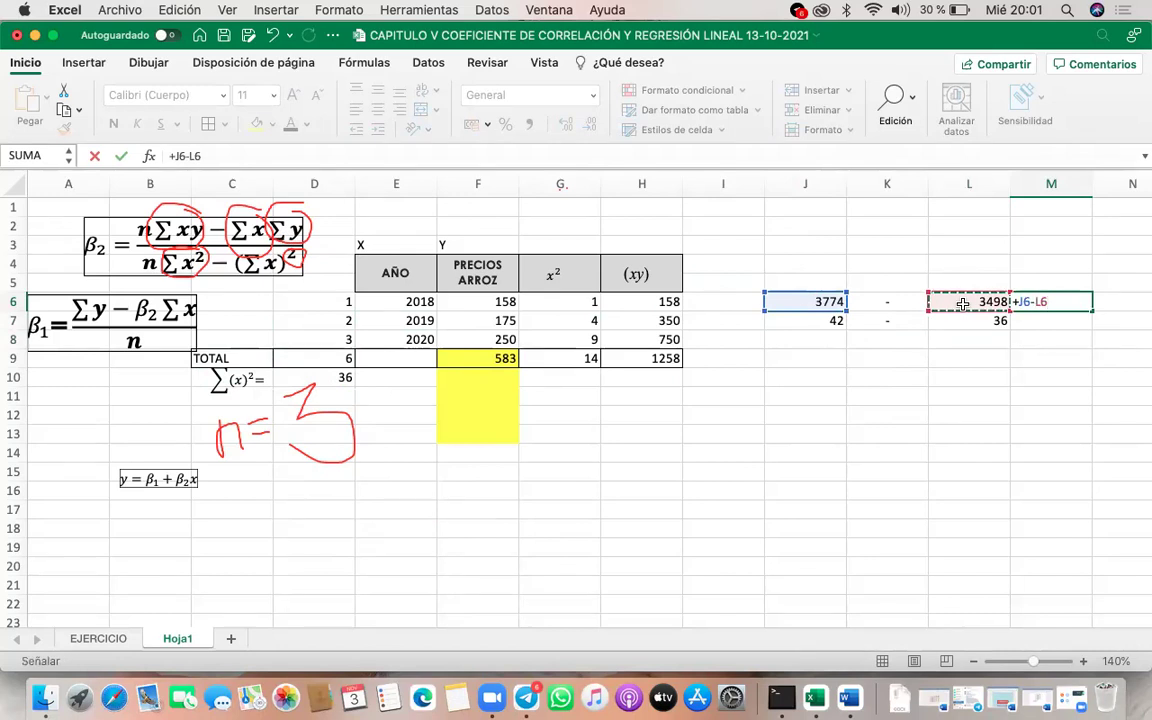
{"action": "key", "text": "Return"}
Step: Compute the denominator difference of β₂ in M7 with +J7-L7
{"action": "type", "text": "+"}
{"action": "left_click", "coordinate": [818, 320]}
{"action": "type", "text": "-"}
{"action": "left_click", "coordinate": [968, 322]}
{"action": "key", "text": "Return"}
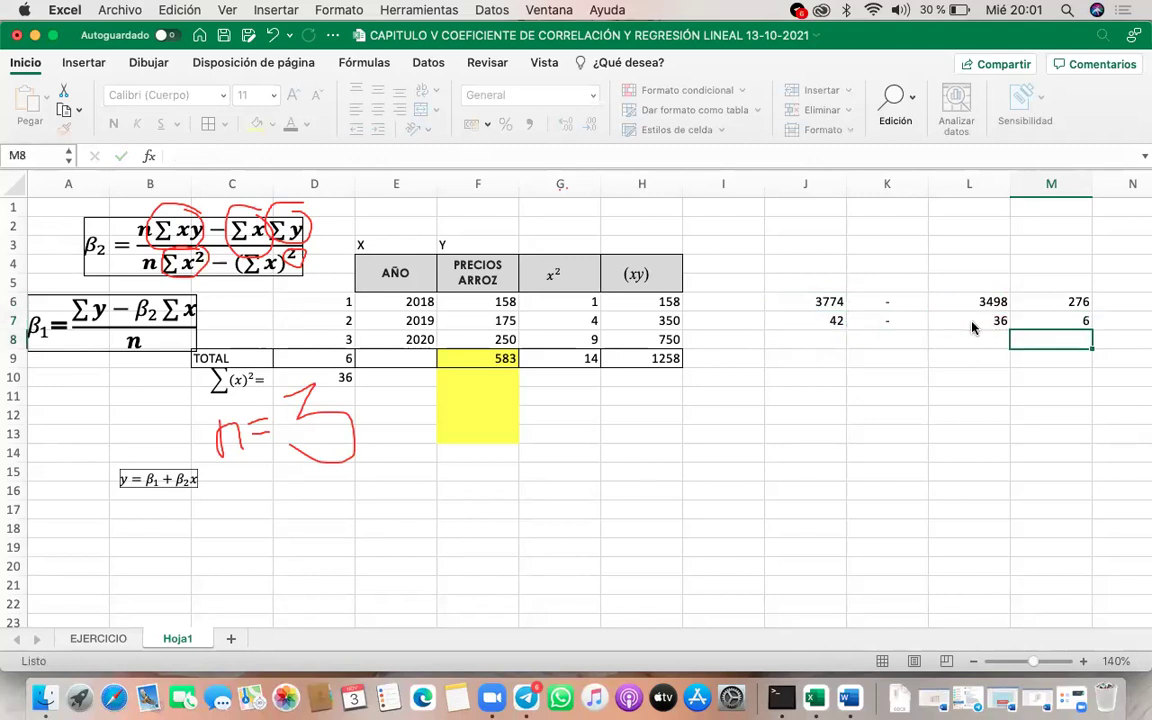
Step: Calculate β₂ in N6 by dividing the numerator by the denominator with +M6/M7
{"action": "scroll", "coordinate": [972, 327], "scroll_direction": "right", "scroll_amount": 3}
{"action": "left_click", "coordinate": [968, 299]}
{"action": "type", "text": "+"}
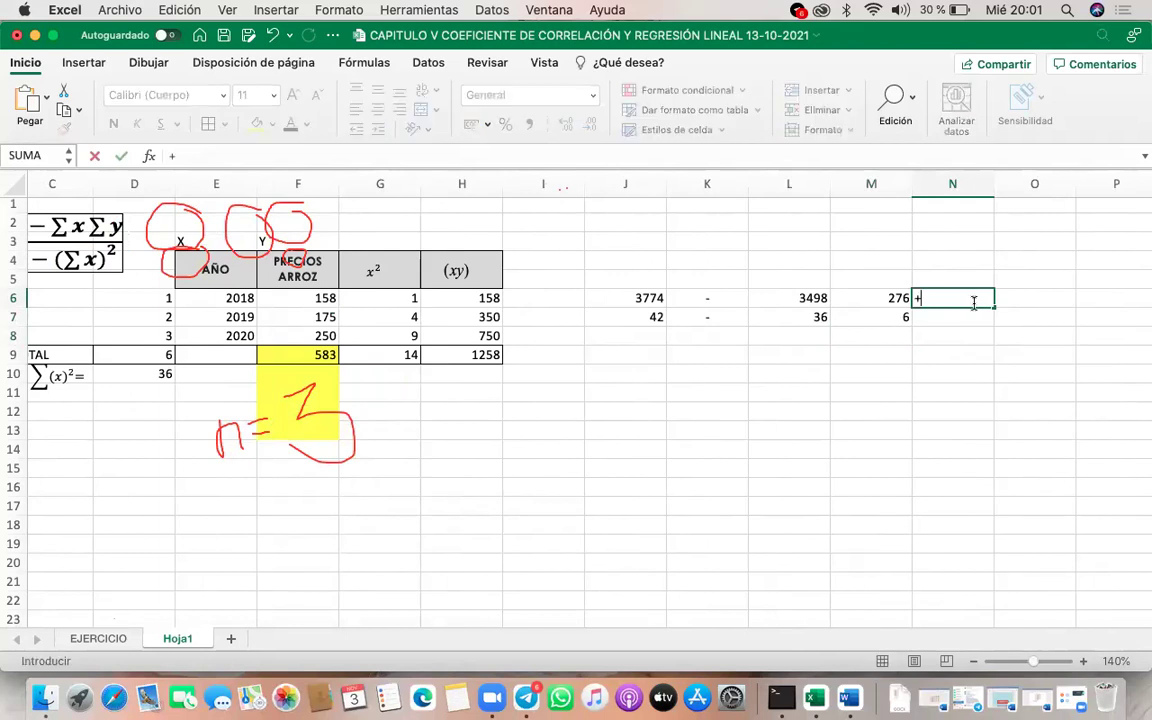
{"action": "left_click", "coordinate": [889, 300]}
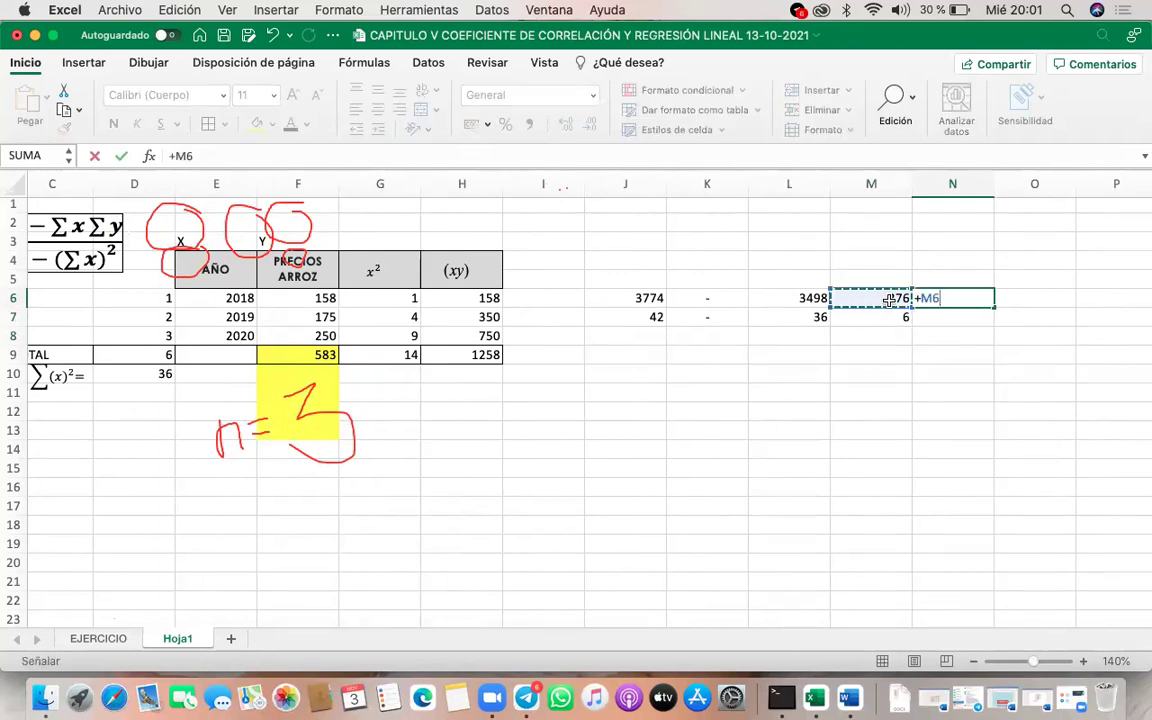
{"action": "type", "text": "/"}
{"action": "left_click", "coordinate": [887, 317]}
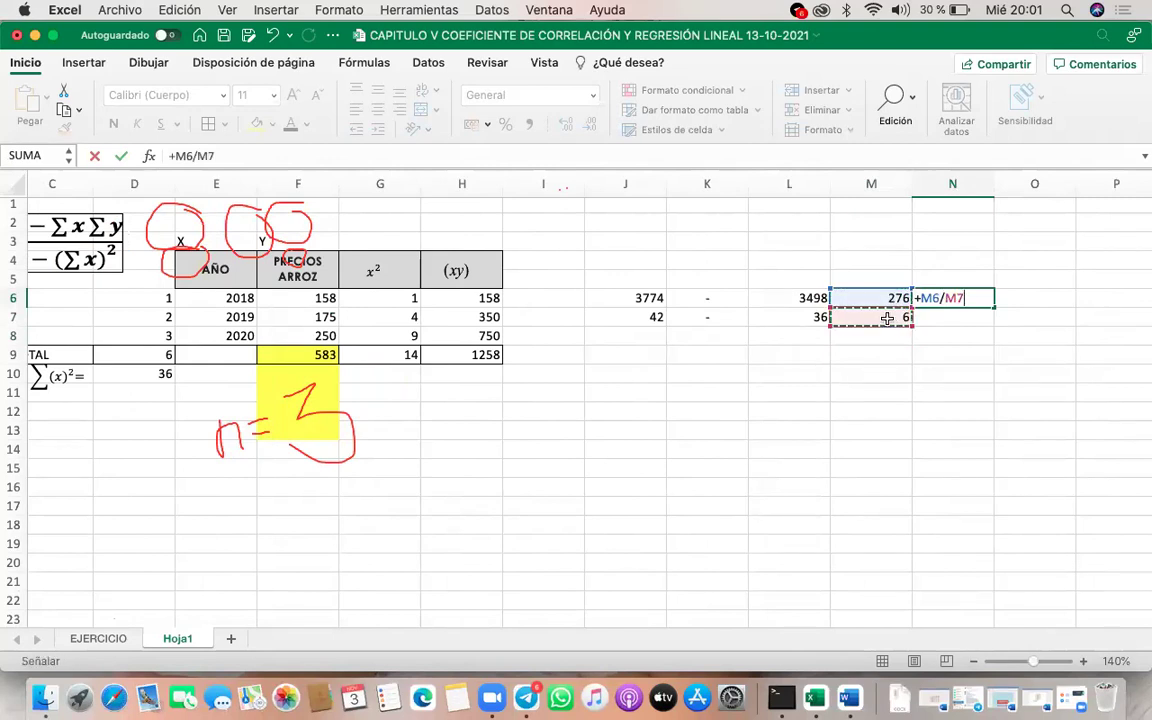
{"action": "key", "text": "Return"}
{"action": "scroll", "coordinate": [887, 320], "scroll_direction": "left", "scroll_amount": 3}
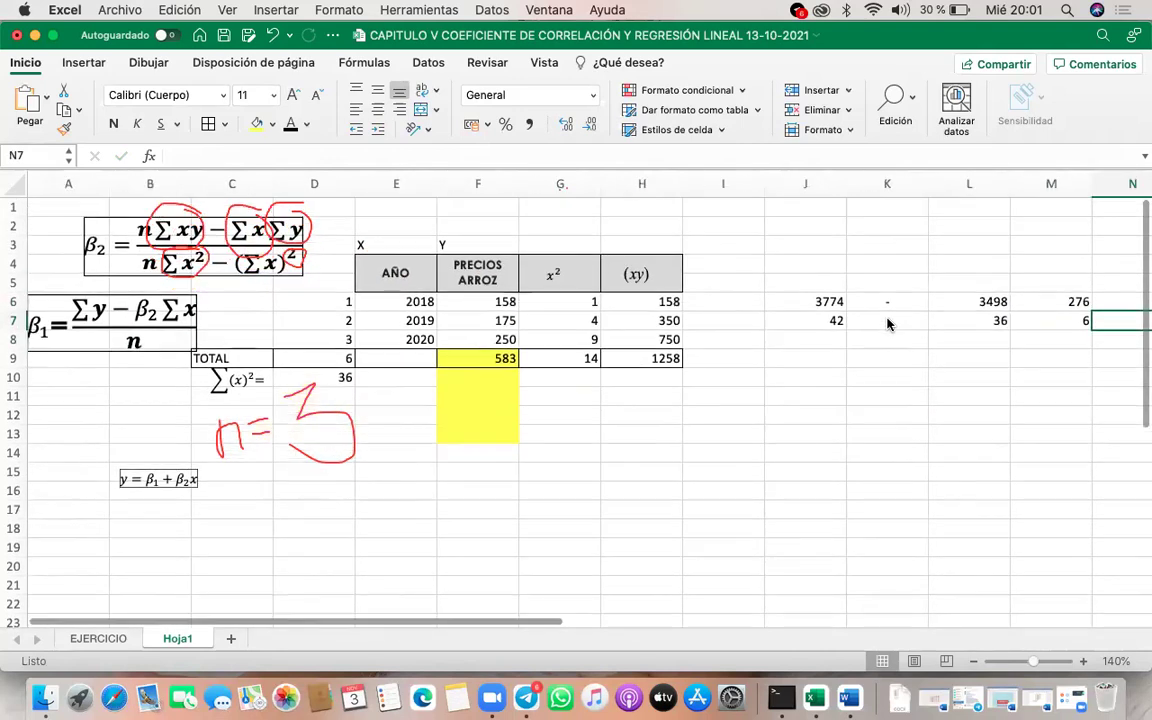
{"action": "scroll", "coordinate": [887, 323], "scroll_direction": "left", "scroll_amount": 1}
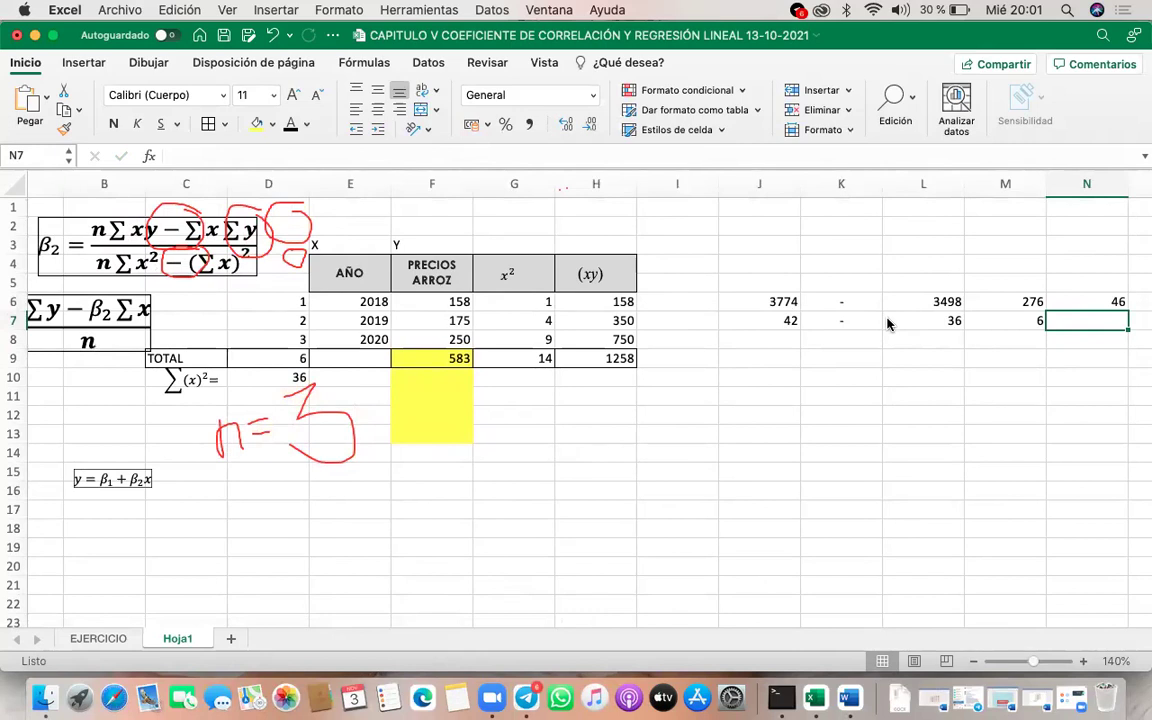
Step: Narrow columns J, K and L to fit their contents, and undo the same fitting of column M
{"action": "double_click", "coordinate": [800, 183]}
{"action": "left_click_drag", "start_coordinate": [838, 175], "coordinate": [775, 180]}
{"action": "double_click", "coordinate": [857, 183]}
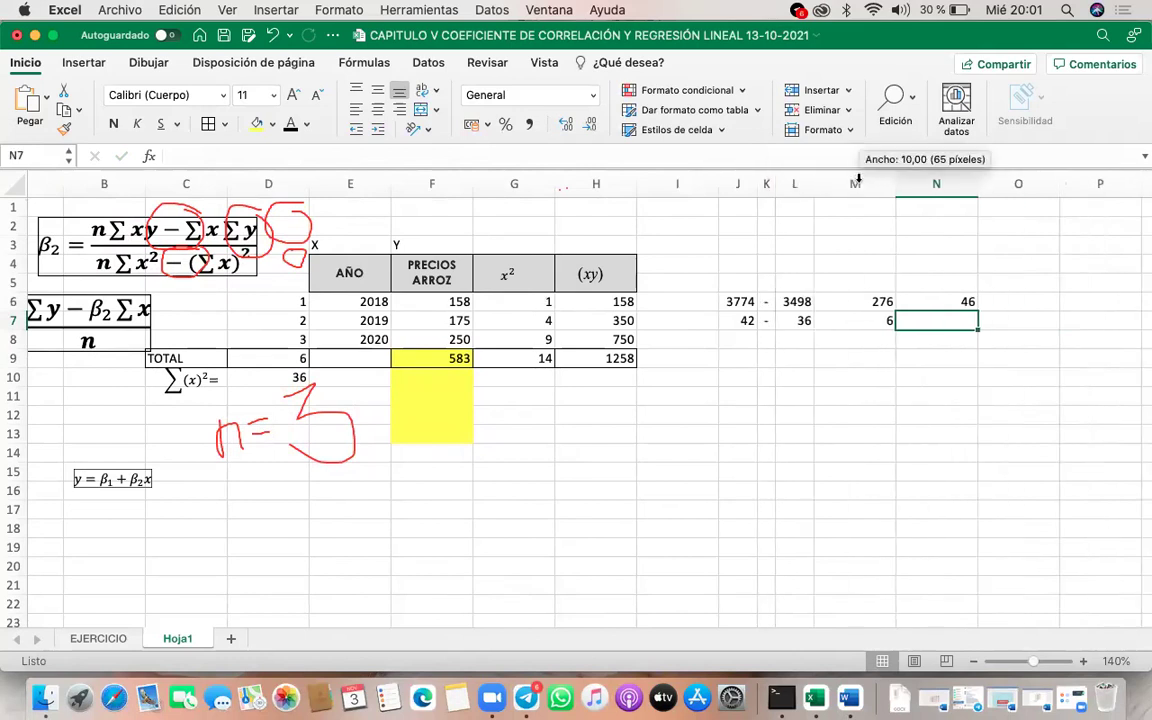
{"action": "double_click", "coordinate": [897, 183]}
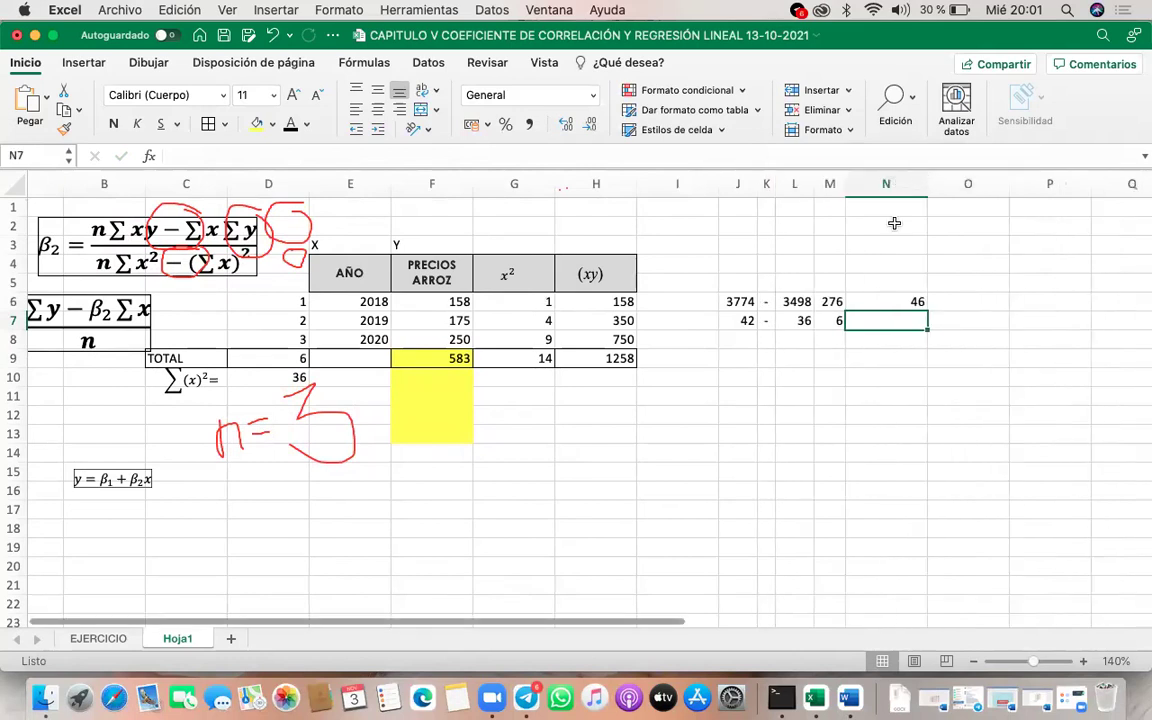
{"action": "key", "text": "super+z"}
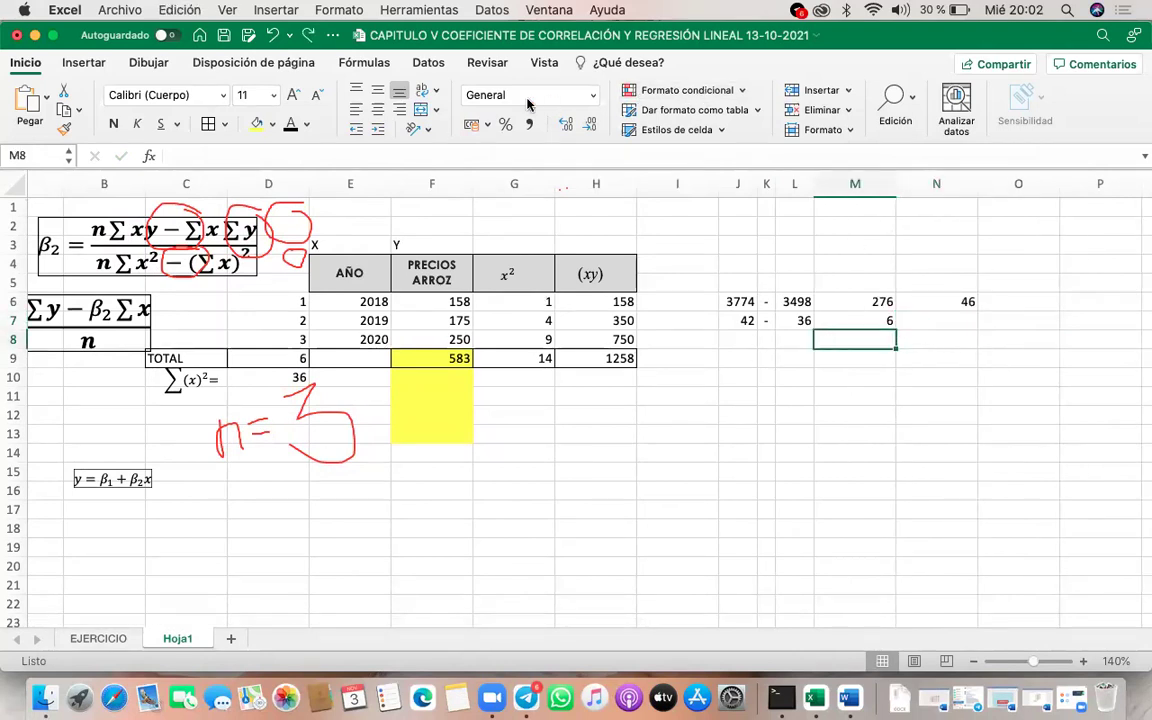
Step: Draw a border line beneath J6:L6 as the fraction bar between the β₂ numerator and denominator terms
{"action": "left_click", "coordinate": [224, 124]}
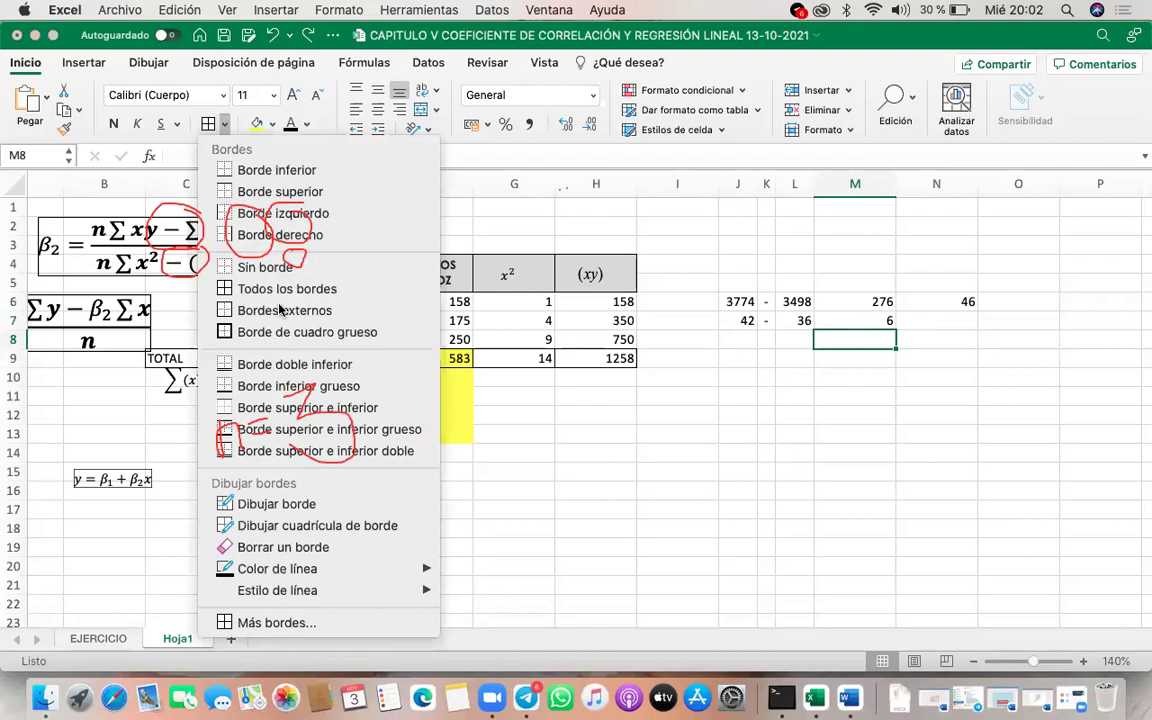
{"action": "left_click", "coordinate": [384, 511]}
{"action": "left_click_drag", "start_coordinate": [738, 302], "coordinate": [889, 301]}
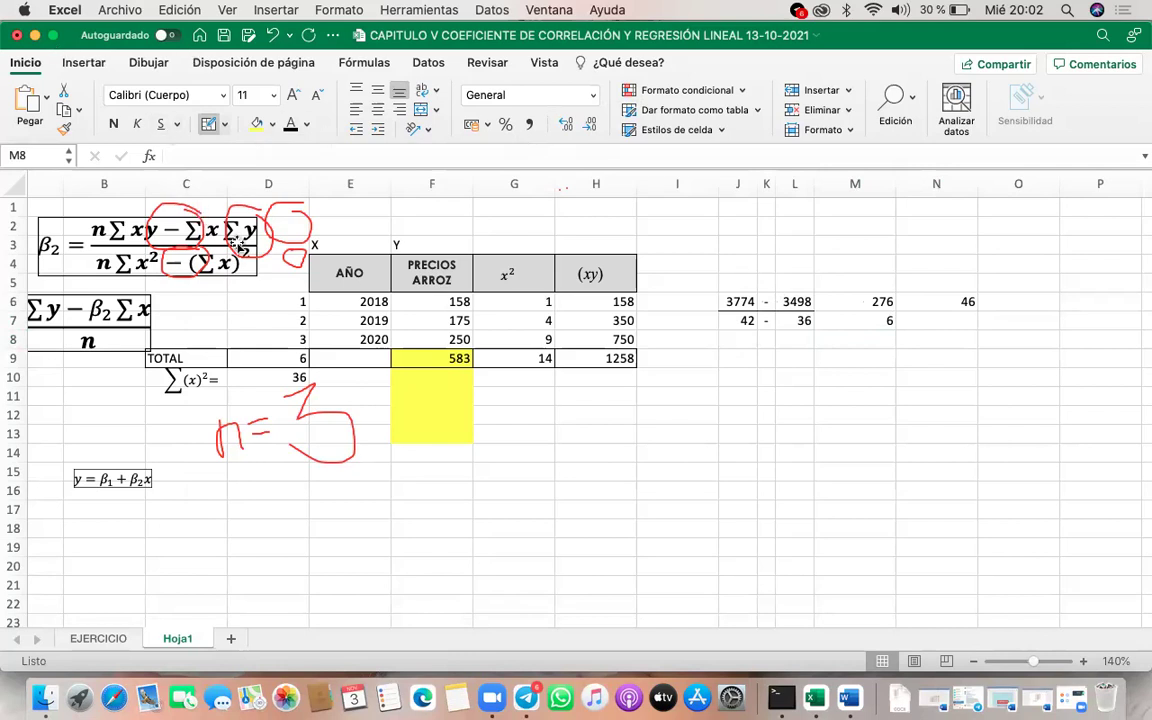
{"action": "key", "text": "Escape"}
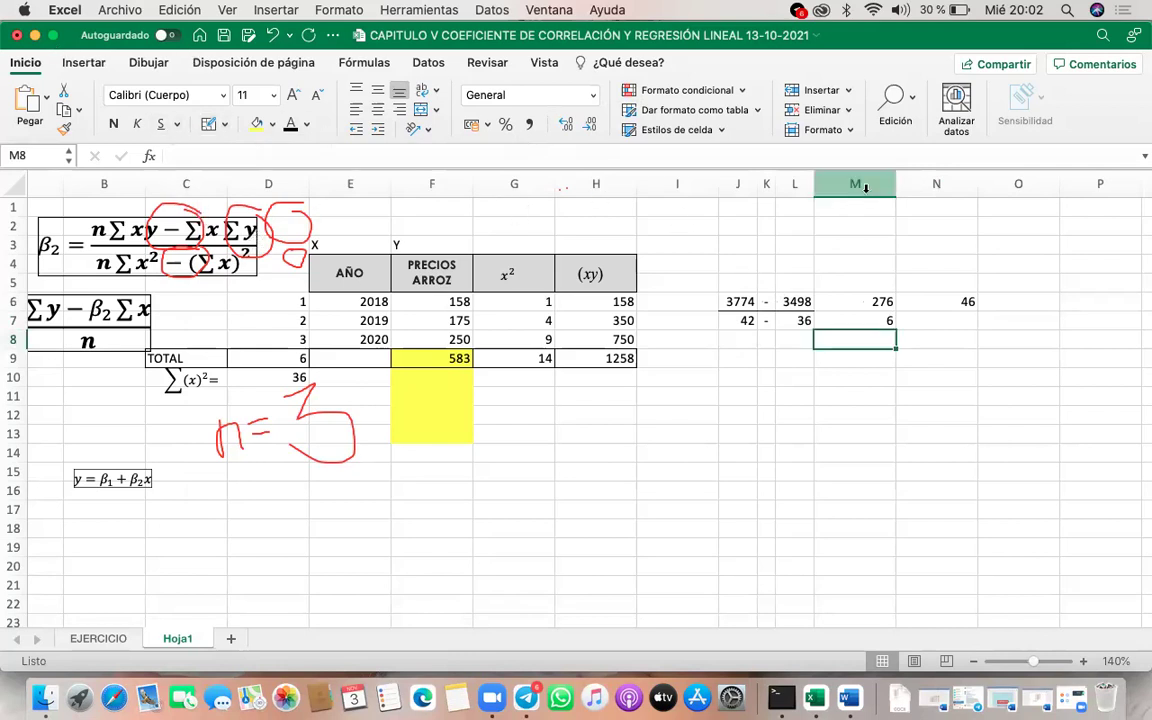
Step: Review how the xy products in H6:H8 come from columns D and F, and check their total in H9
{"action": "scroll", "coordinate": [735, 399], "scroll_direction": "left", "scroll_amount": 1}
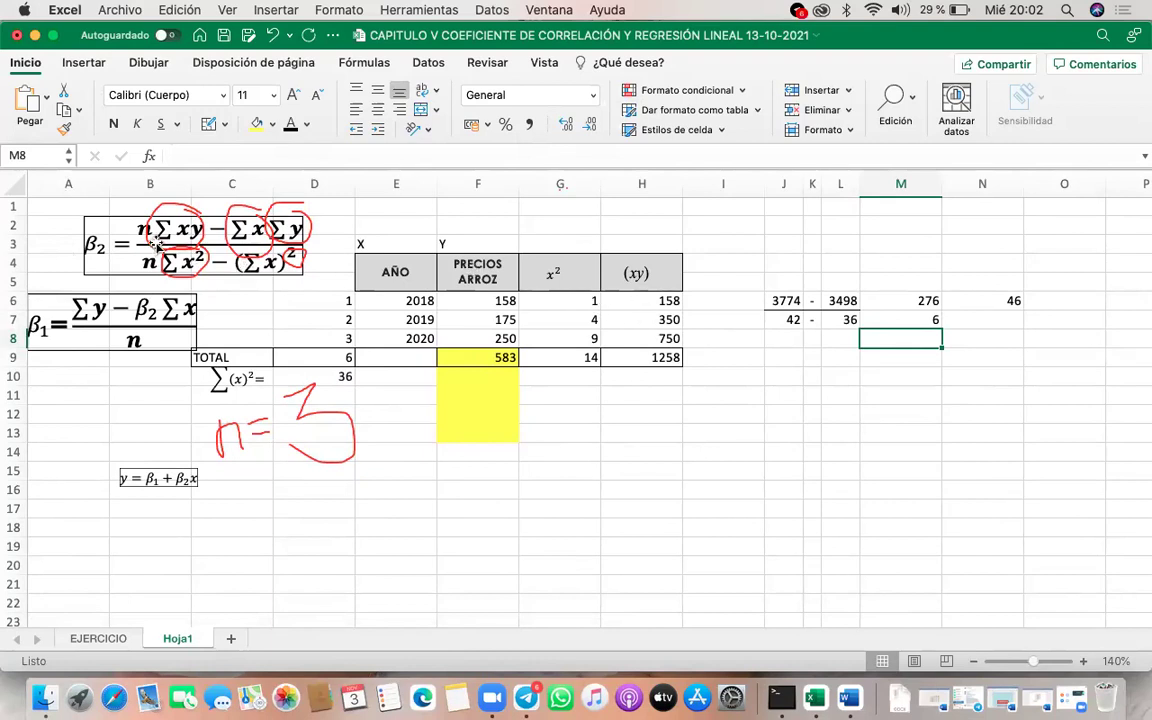
{"action": "left_click", "coordinate": [663, 358]}
{"action": "left_click", "coordinate": [645, 302]}
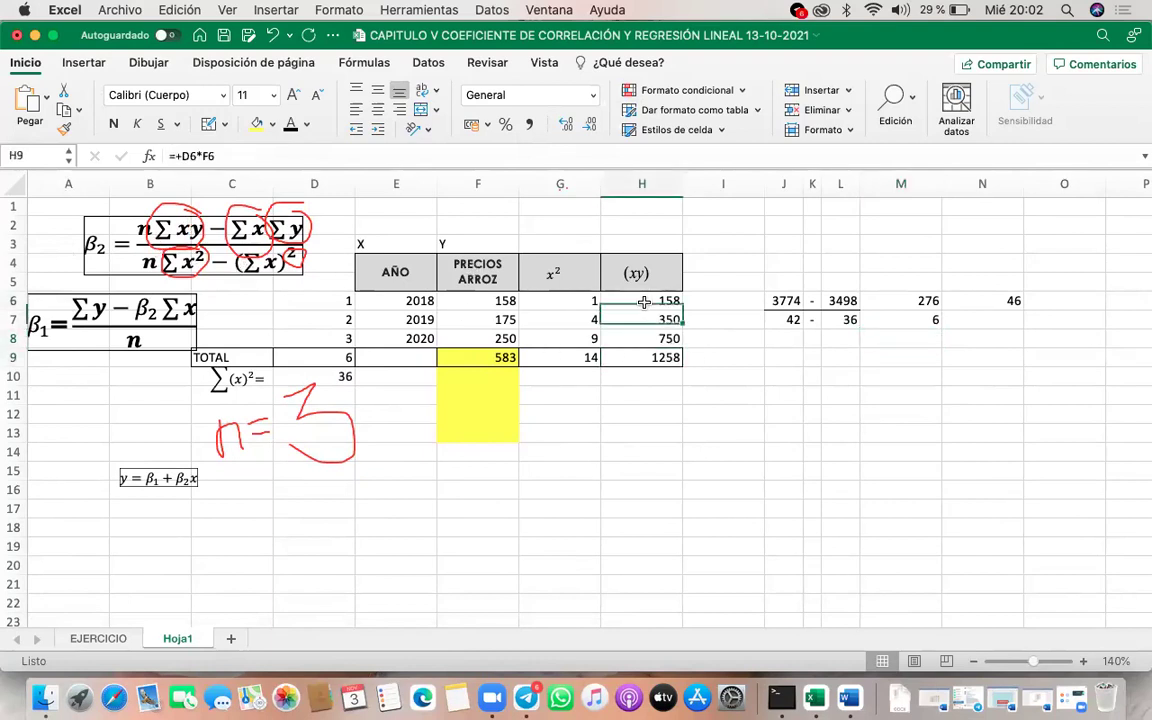
{"action": "left_click", "coordinate": [309, 298]}
{"action": "key", "text": "Right"}
{"action": "key", "text": "Right"}
{"action": "left_click", "coordinate": [329, 318]}
{"action": "left_click", "coordinate": [483, 312]}
{"action": "left_click", "coordinate": [323, 336]}
{"action": "left_click", "coordinate": [490, 340]}
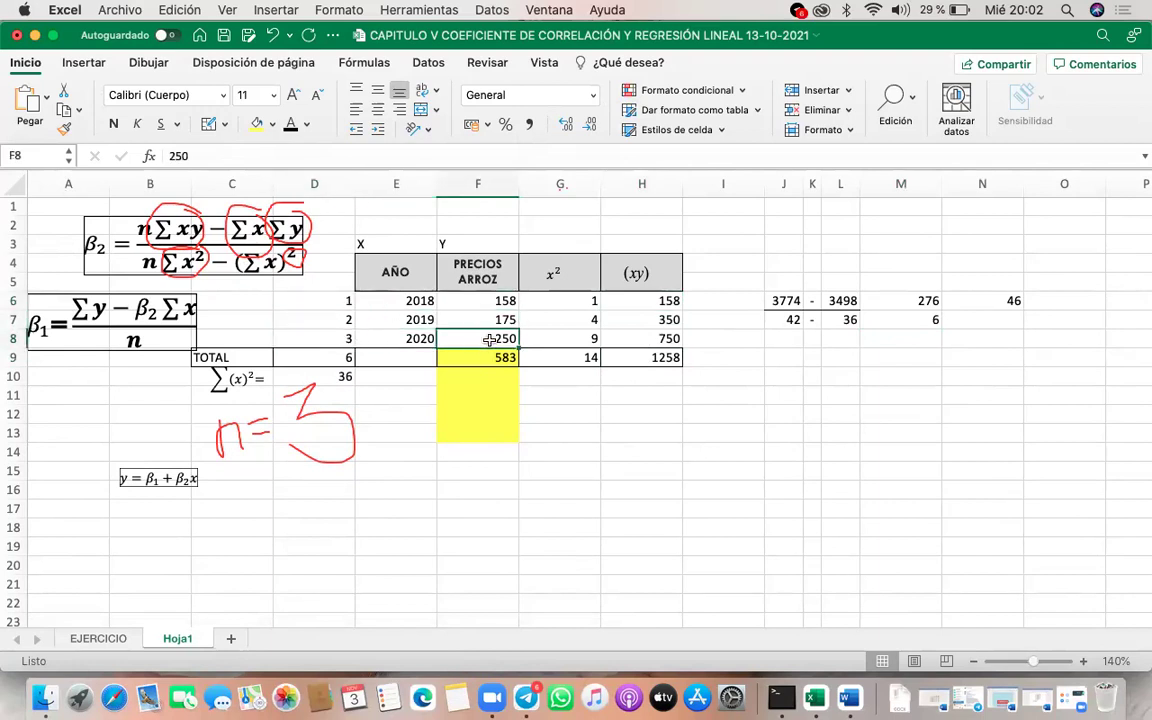
{"action": "left_click_drag", "start_coordinate": [622, 300], "coordinate": [648, 338]}
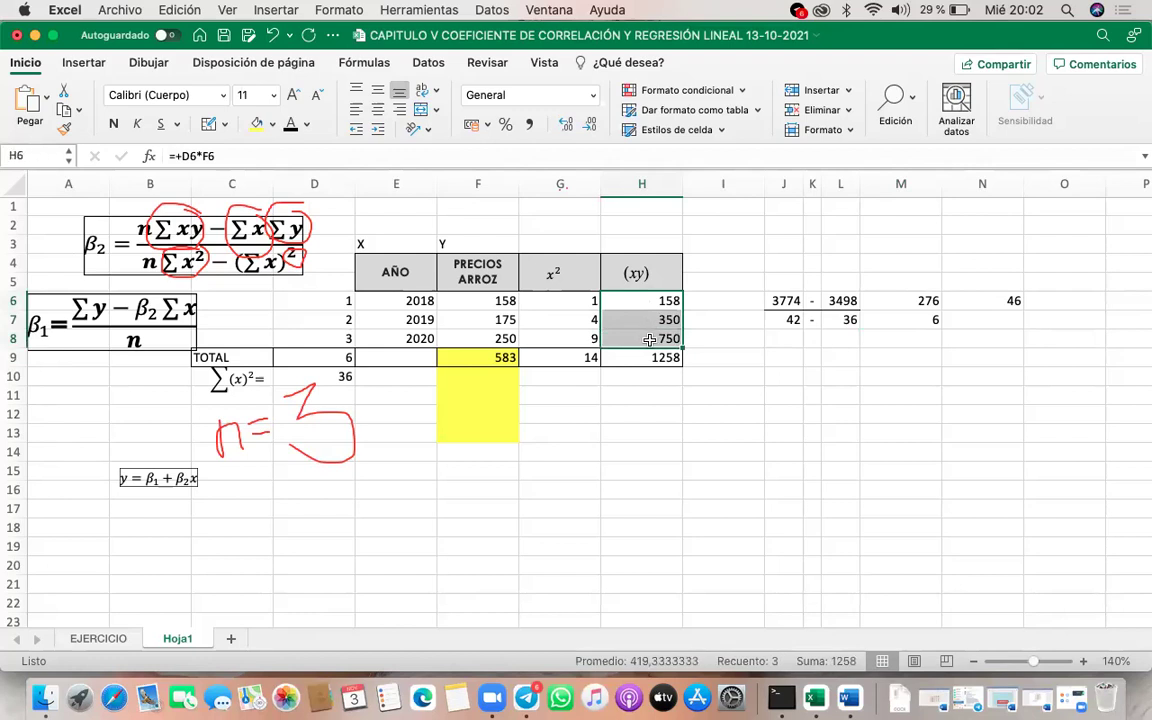
{"action": "left_click", "coordinate": [642, 357]}
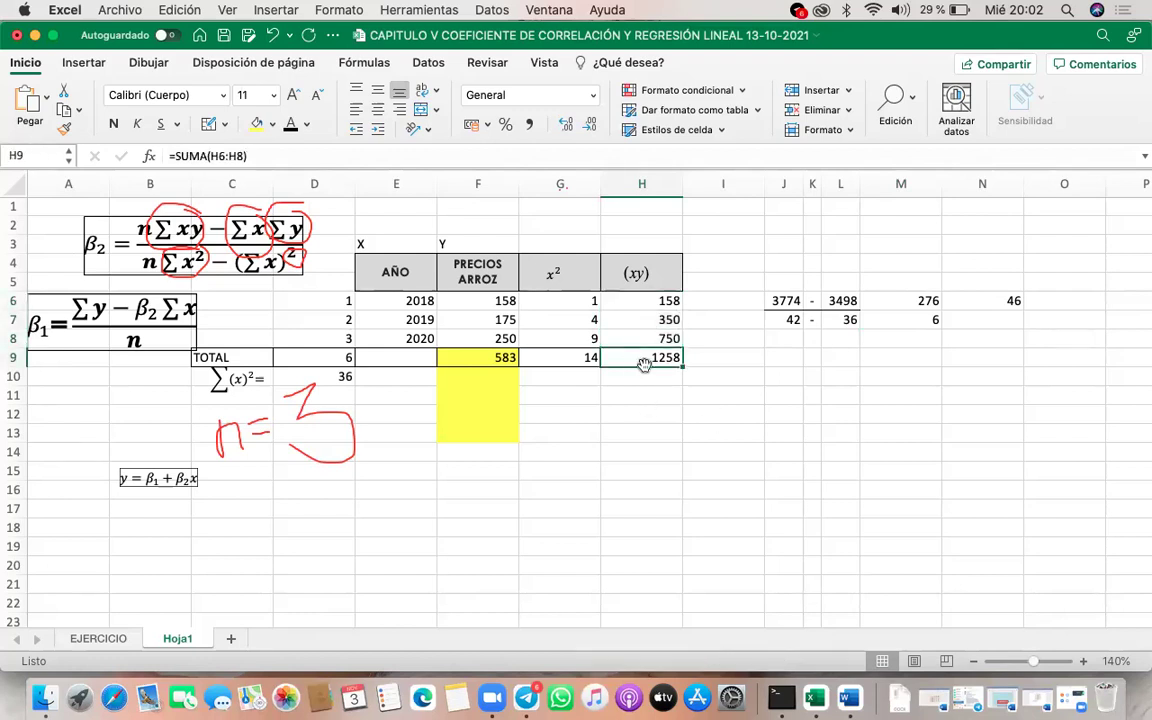
Step: Inspect the formulas of the β₂ terms in J6, L6, J7 and L7 and the cells they refer to
{"action": "double_click", "coordinate": [786, 298]}
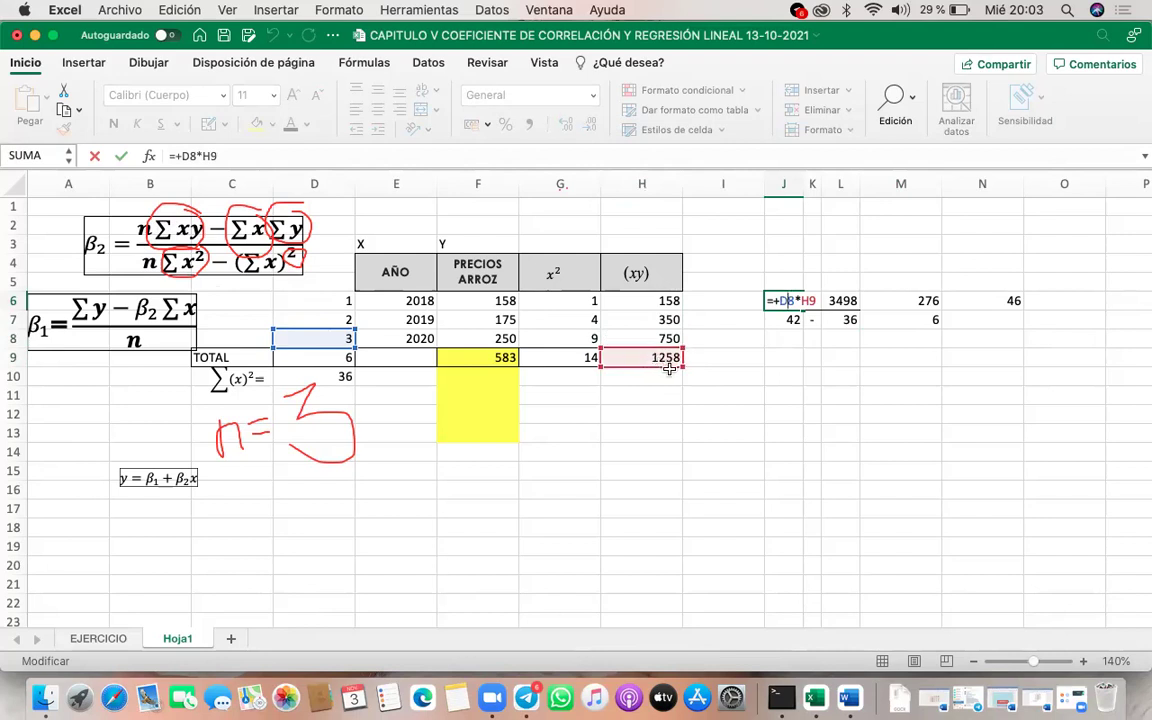
{"action": "key", "text": "Return"}
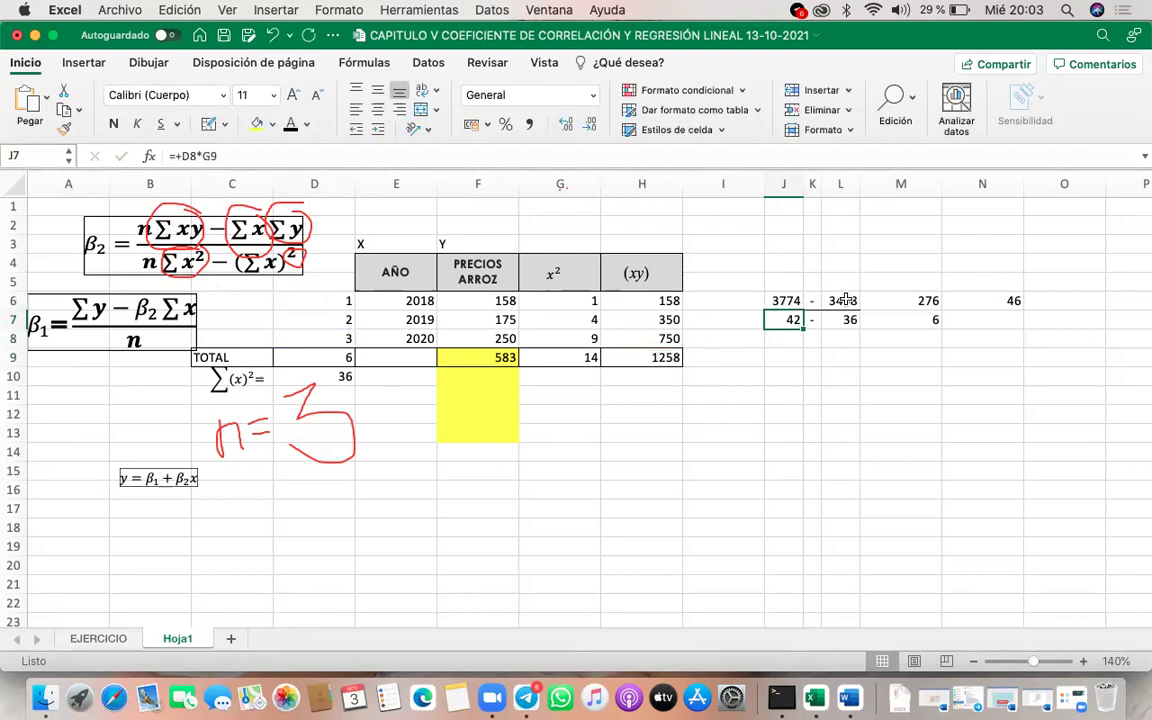
{"action": "double_click", "coordinate": [846, 300]}
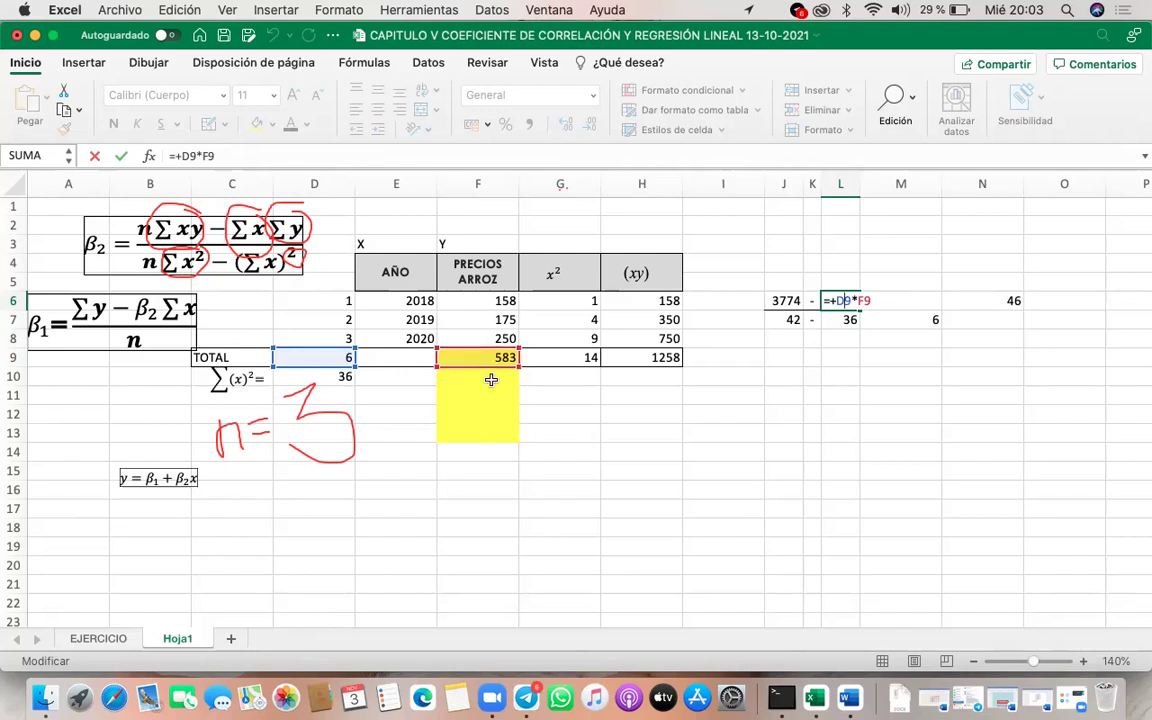
{"action": "key", "text": "Return"}
{"action": "double_click", "coordinate": [794, 319]}
{"action": "key", "text": "Escape"}
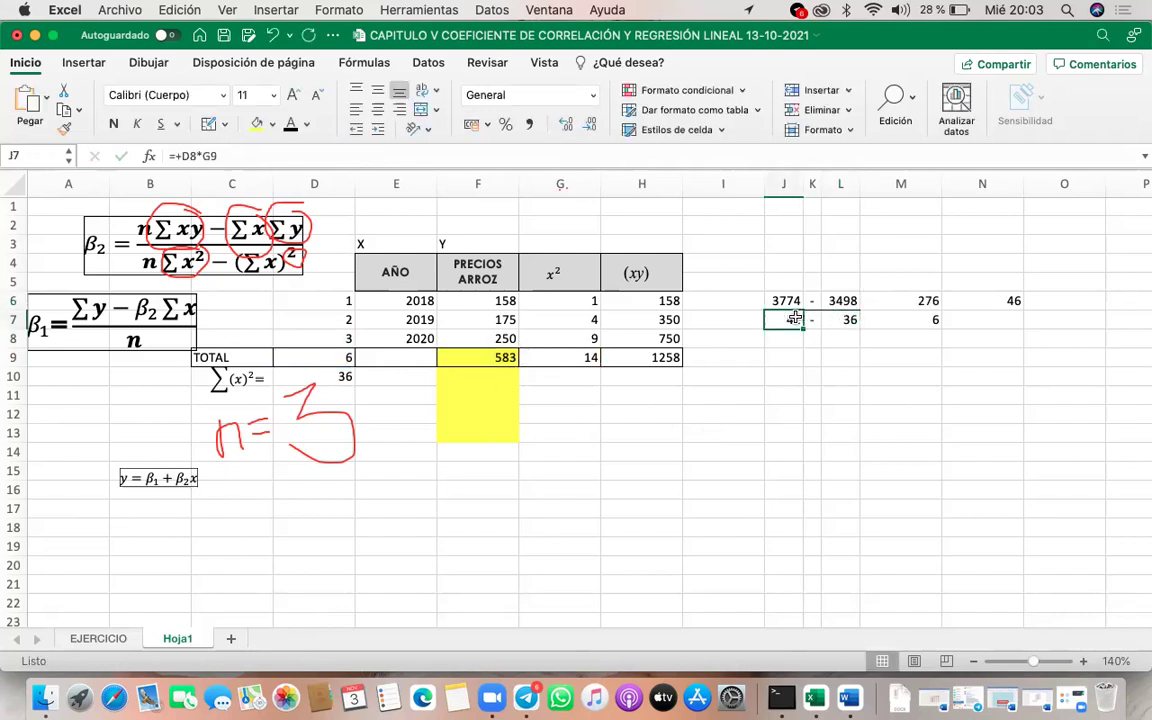
{"action": "double_click", "coordinate": [783, 317]}
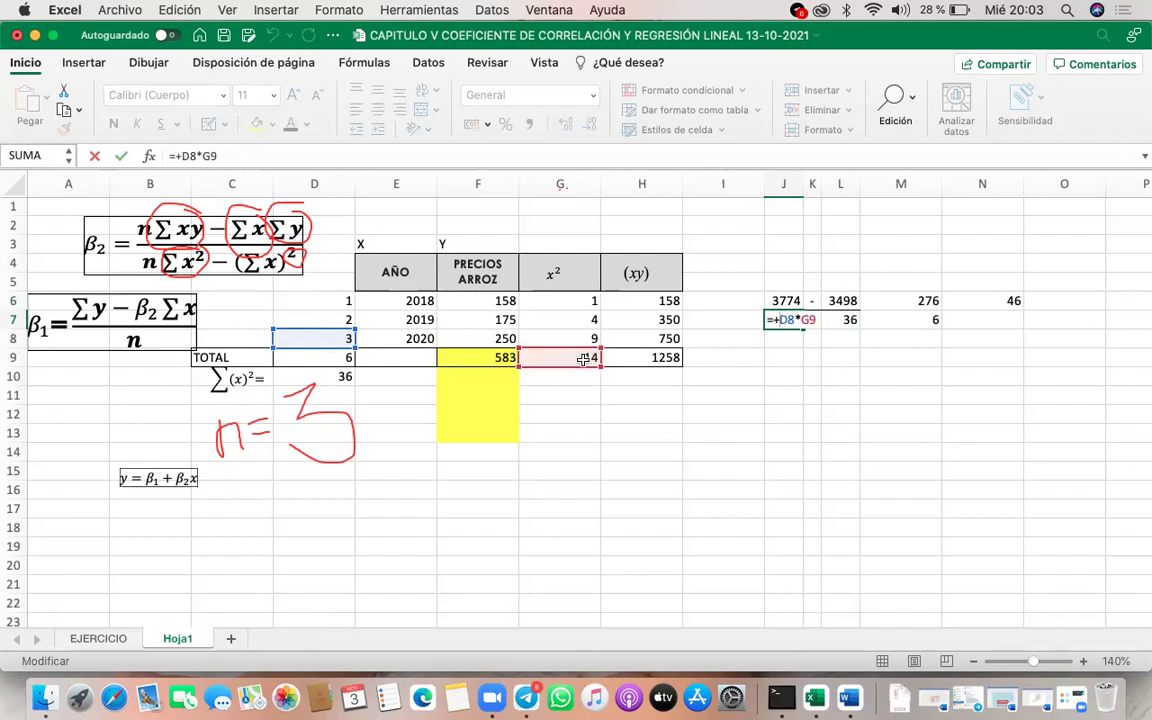
{"action": "key", "text": "Return"}
{"action": "left_click", "coordinate": [835, 316]}
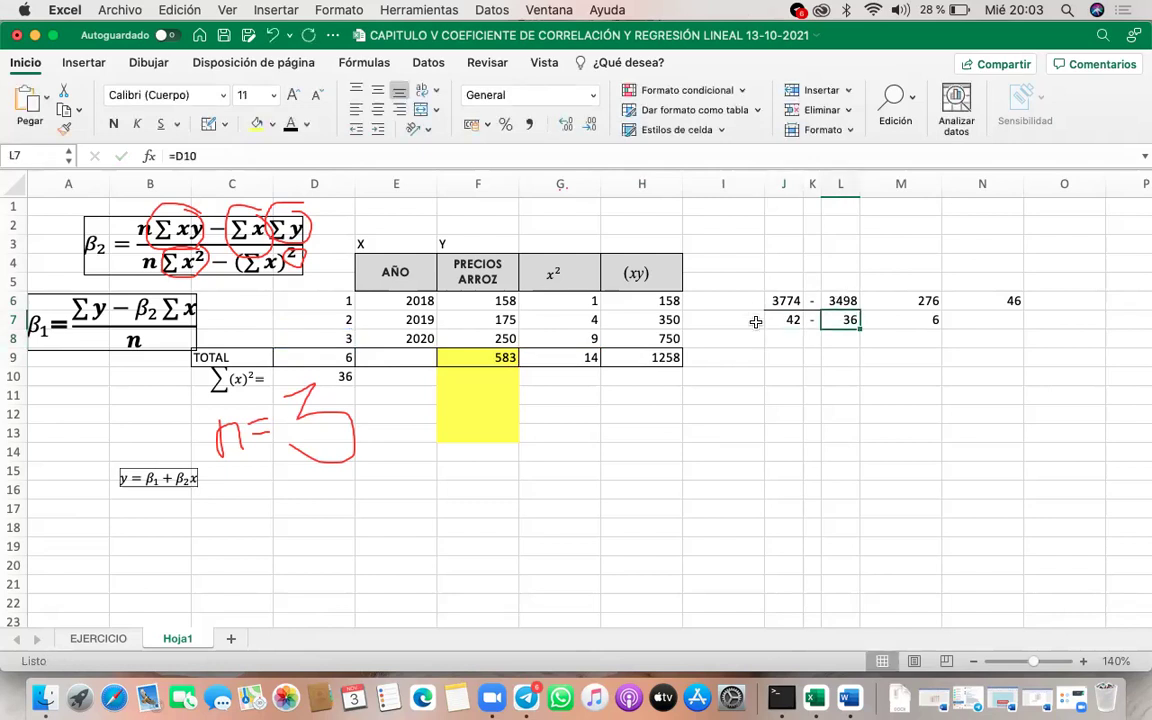
{"action": "left_click", "coordinate": [337, 379]}
Step: Review the β₂ fraction terms in J6:L7, the difference in M6 and the quotient in N6
{"action": "left_click", "coordinate": [829, 302]}
{"action": "left_click", "coordinate": [787, 319]}
{"action": "left_click_drag", "start_coordinate": [787, 301], "coordinate": [905, 303]}
{"action": "key", "text": "Down"}
{"action": "key", "text": "shift+Right"}
{"action": "key", "text": "shift+Right"}
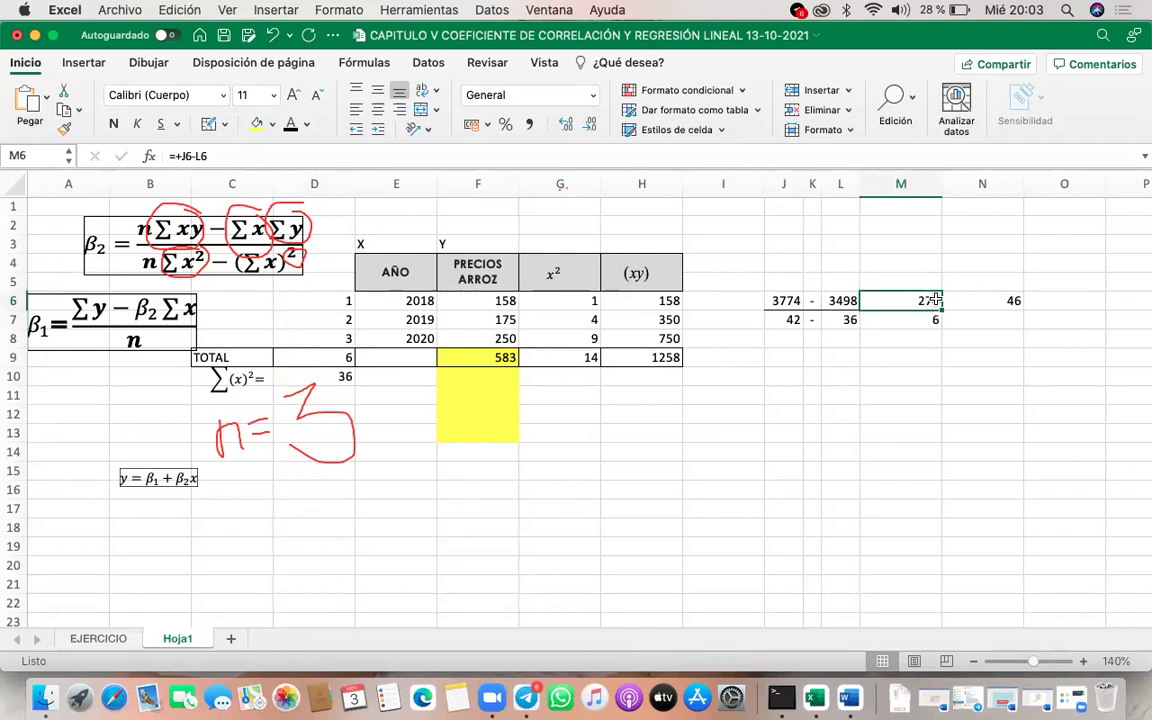
{"action": "left_click", "coordinate": [989, 303]}
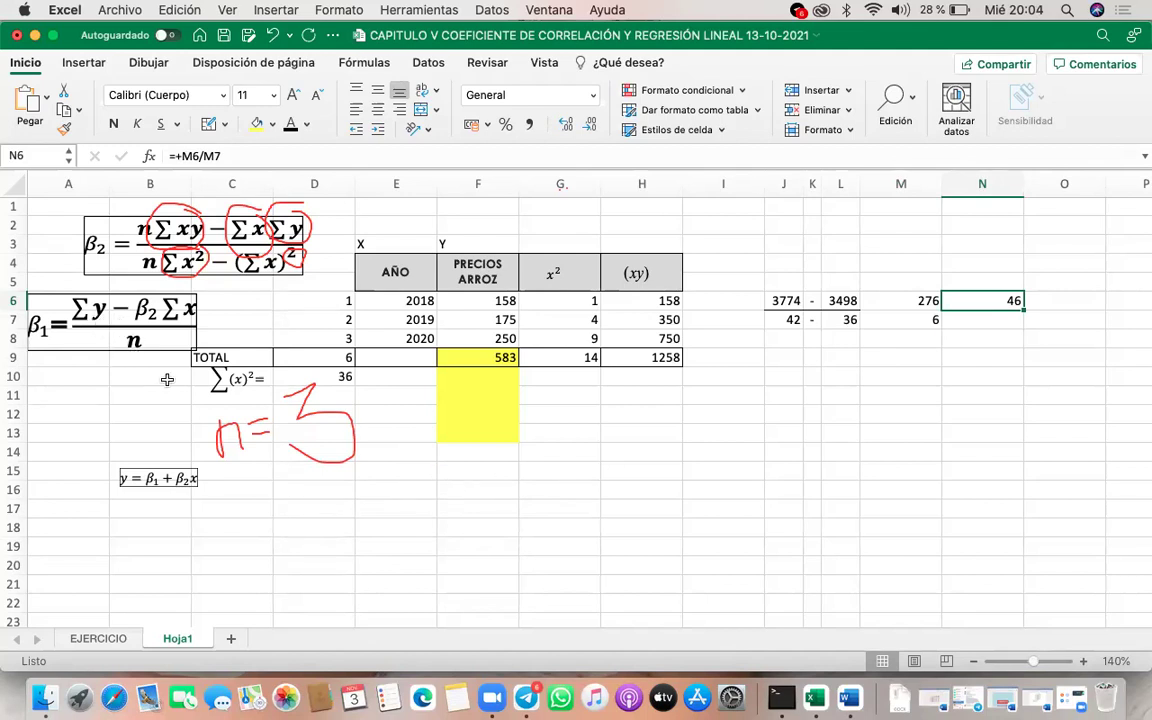
Step: Start the β₁ numerator by bringing the price total into J12 with =F9 and entering a minus sign in K12
{"action": "left_click", "coordinate": [480, 358]}
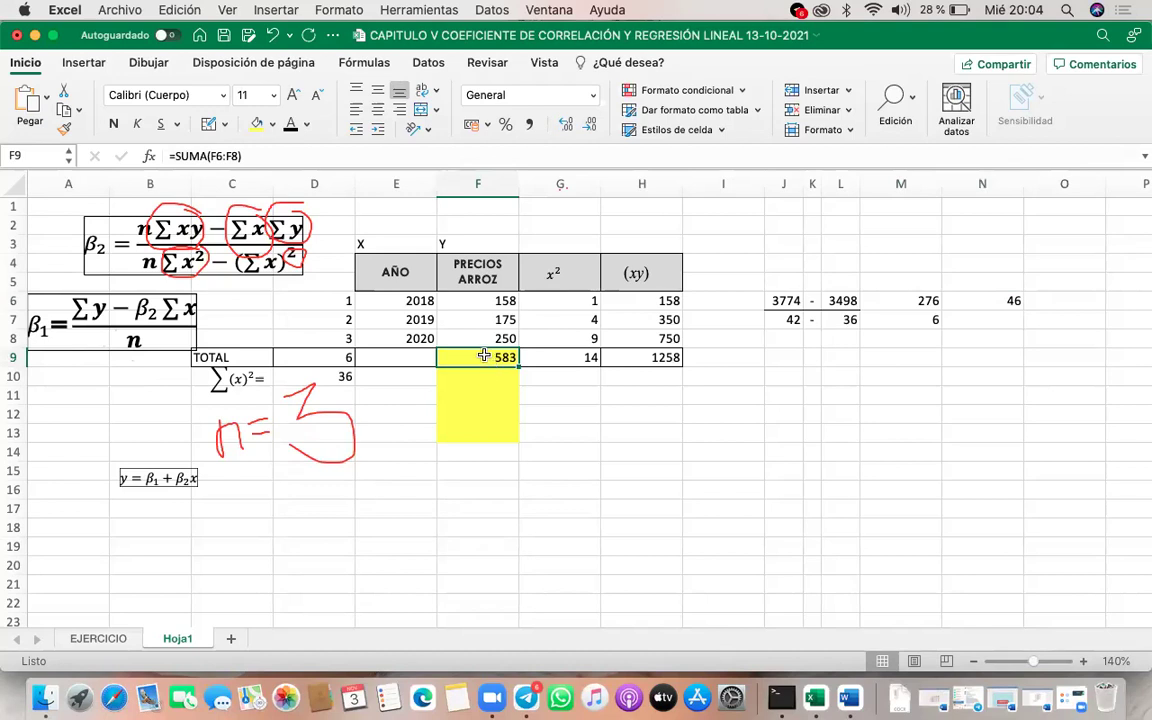
{"action": "left_click", "coordinate": [781, 409]}
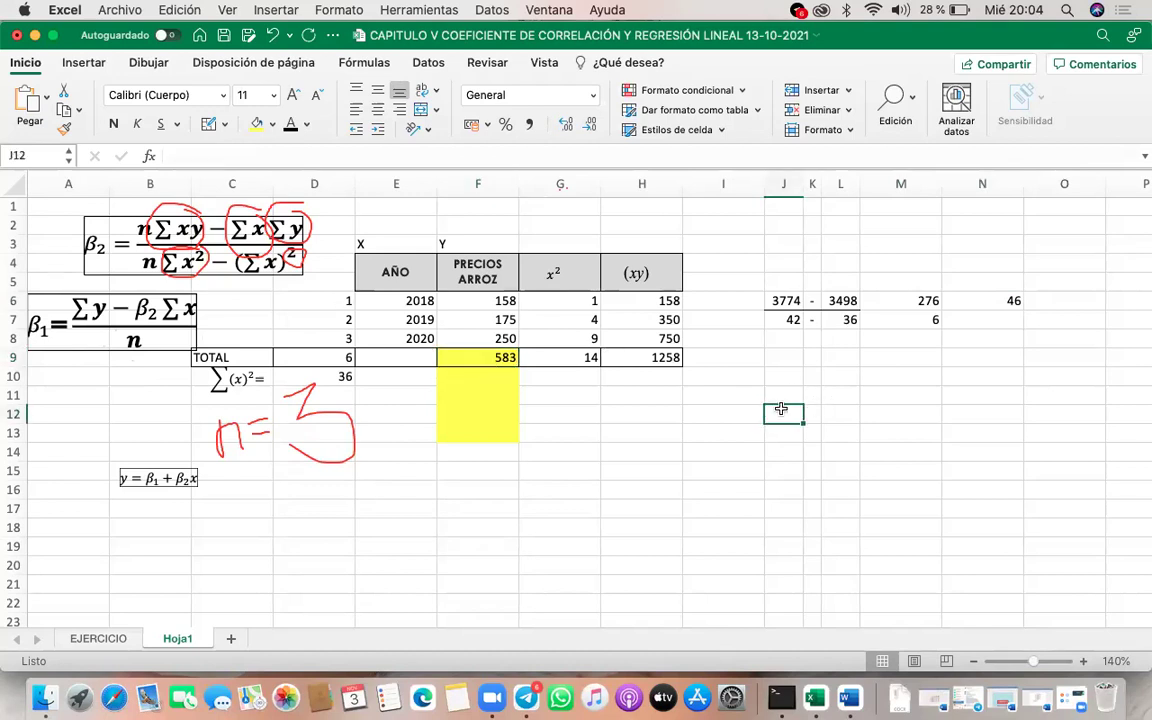
{"action": "type", "text": "="}
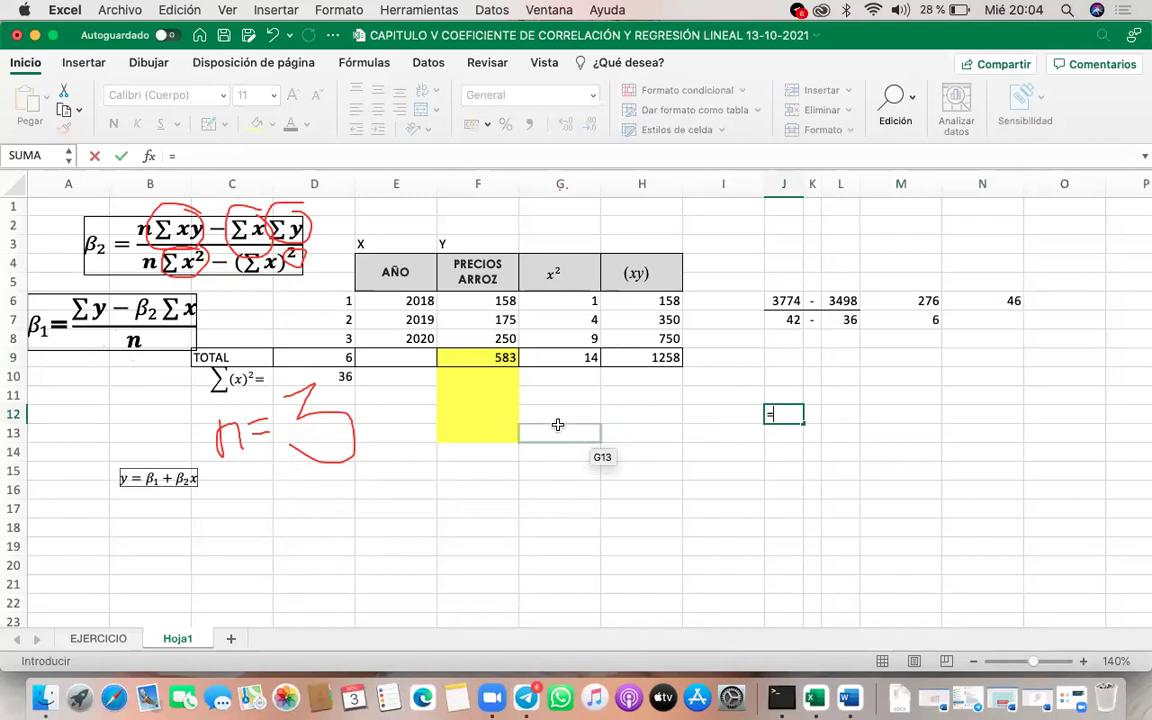
{"action": "left_click", "coordinate": [490, 357]}
{"action": "key", "text": "Return"}
{"action": "key", "text": "Up"}
{"action": "key", "text": "Right"}
{"action": "type", "text": "-"}
{"action": "key", "text": "Return"}
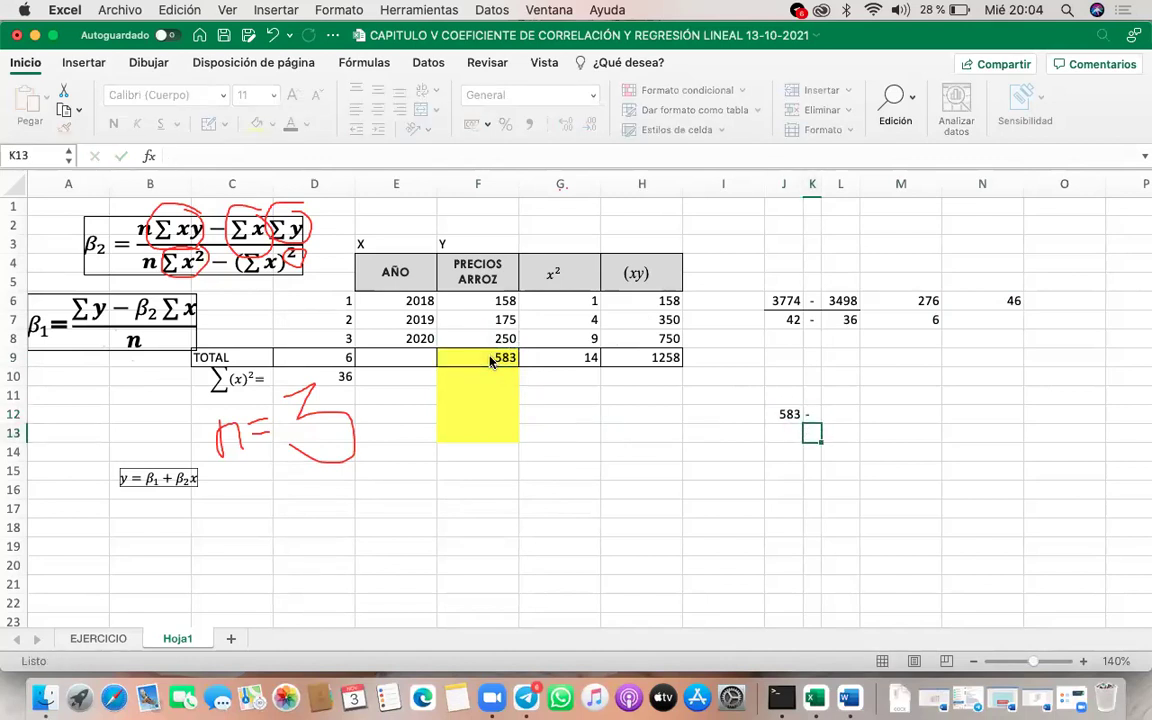
Step: Enter the β₂ times Σx term of the β₁ numerator in L12 with +N6*D9
{"action": "key", "text": "Up"}
{"action": "key", "text": "Right"}
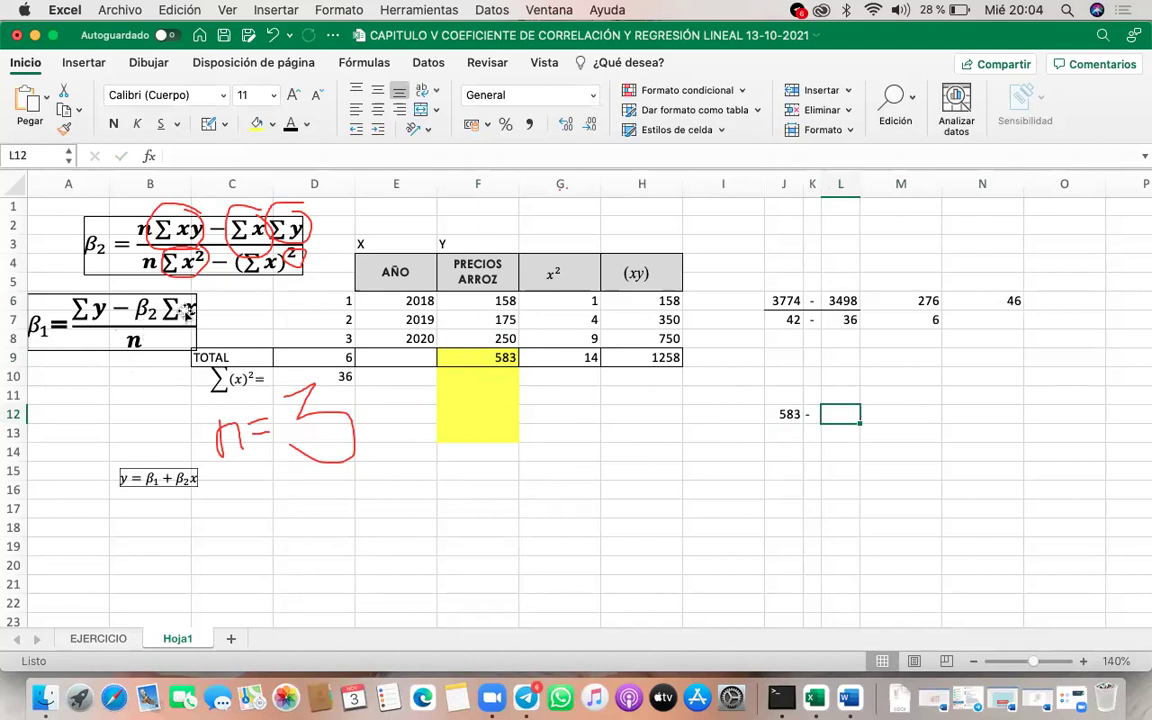
{"action": "type", "text": "+"}
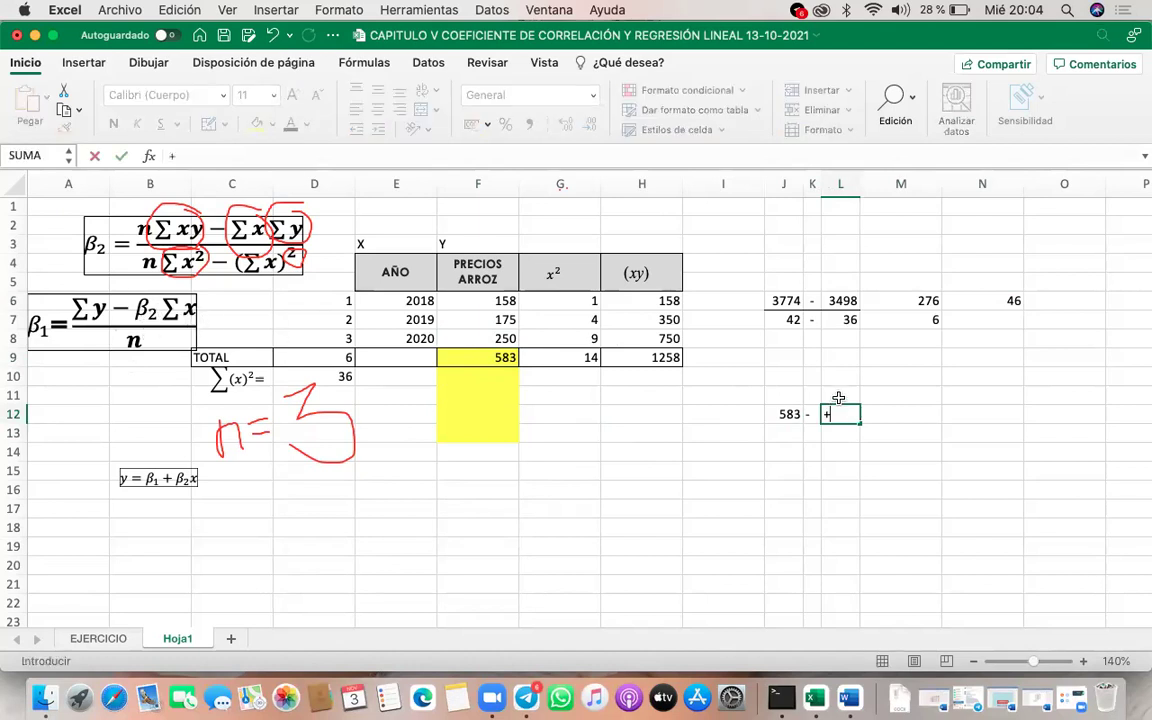
{"action": "left_click", "coordinate": [998, 300]}
{"action": "type", "text": "*"}
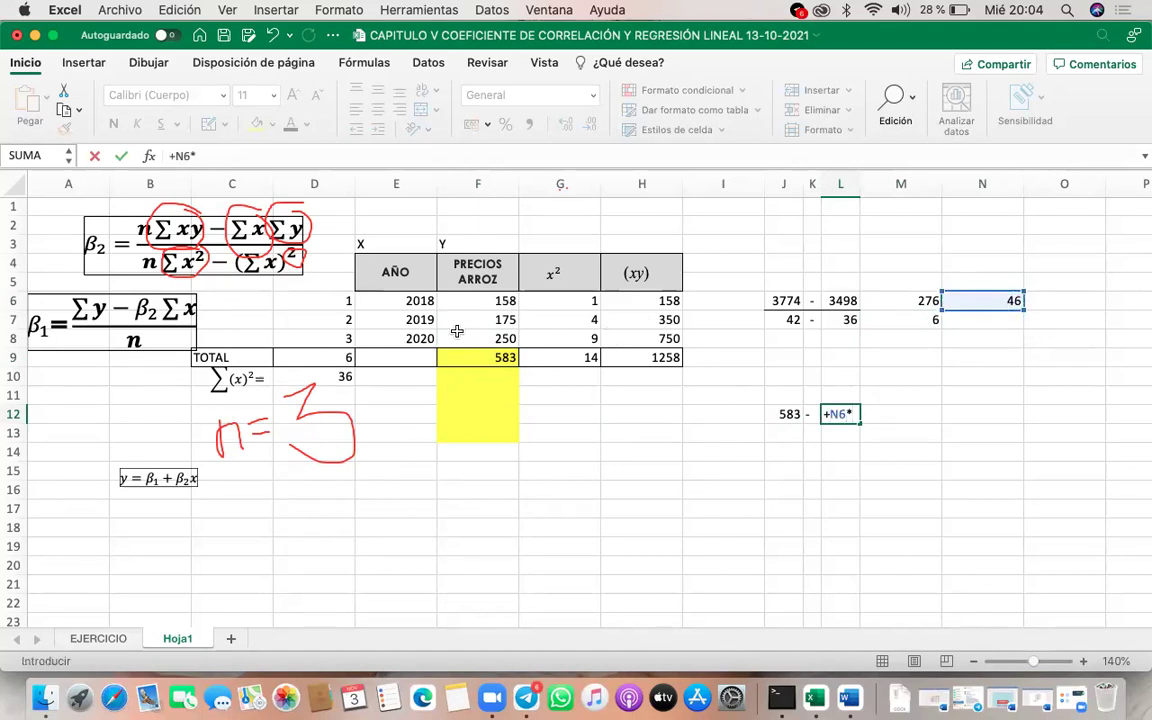
{"action": "left_click", "coordinate": [323, 361]}
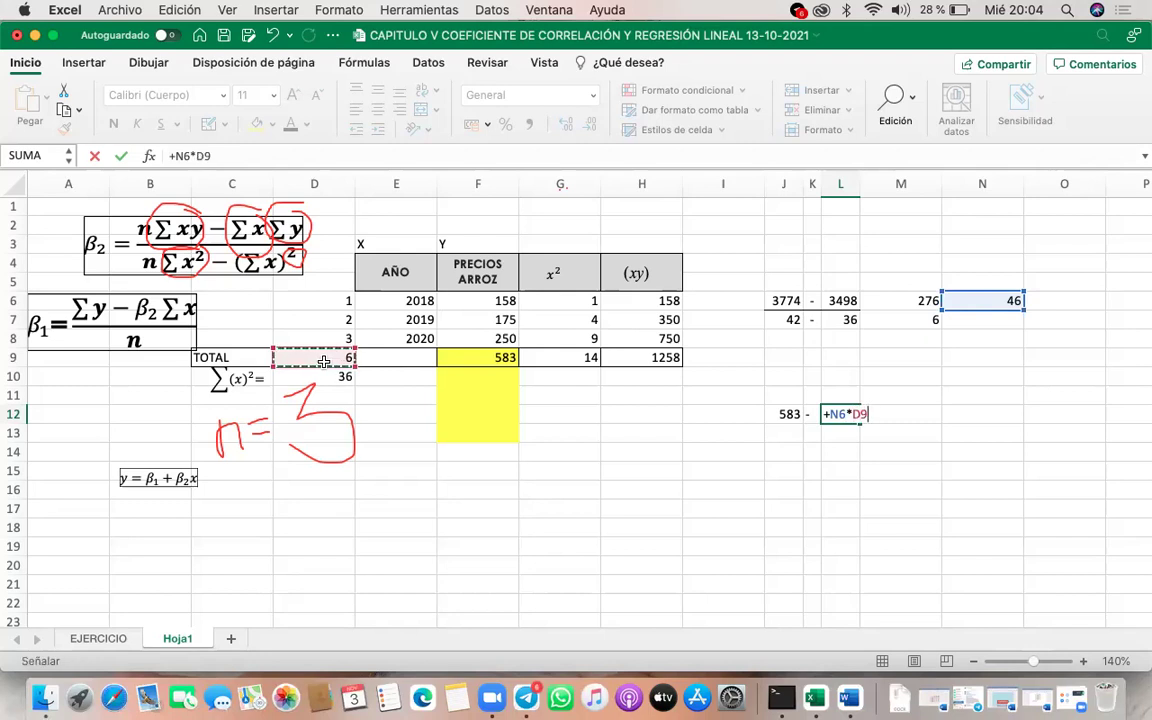
{"action": "key", "text": "Return"}
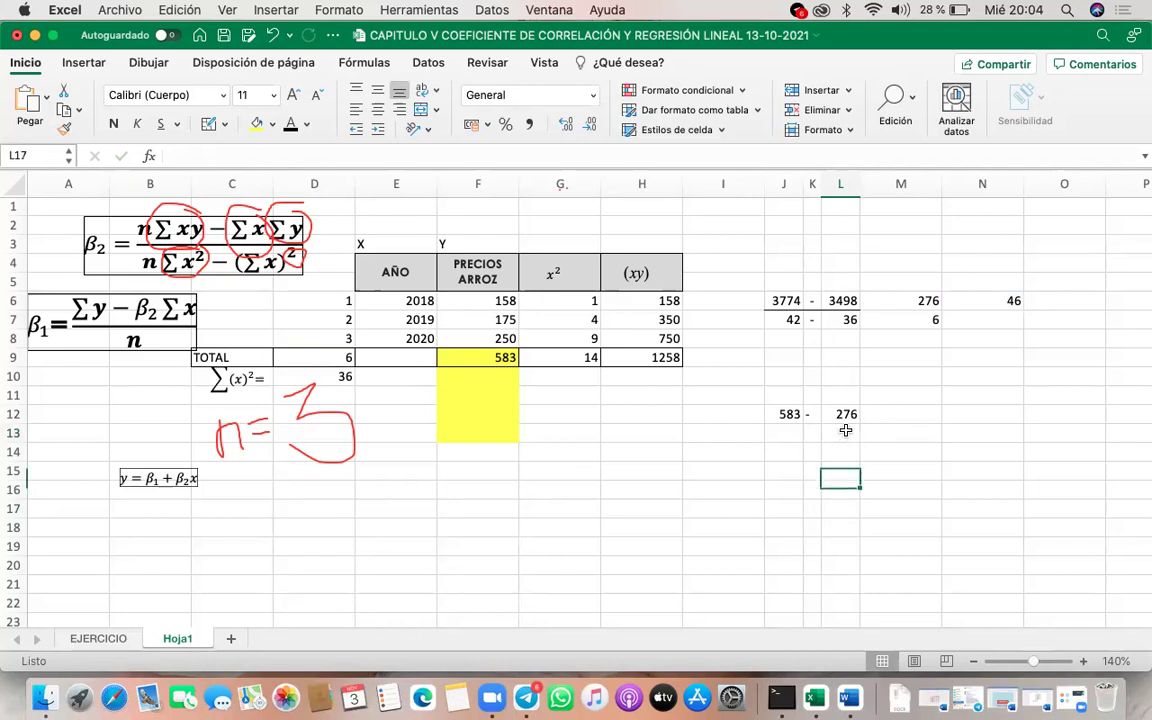
Step: Merge J13:L13 below the β₁ numerator and enter 3 there as the denominator n
{"action": "left_click_drag", "start_coordinate": [846, 432], "coordinate": [771, 432]}
{"action": "left_click", "coordinate": [421, 110]}
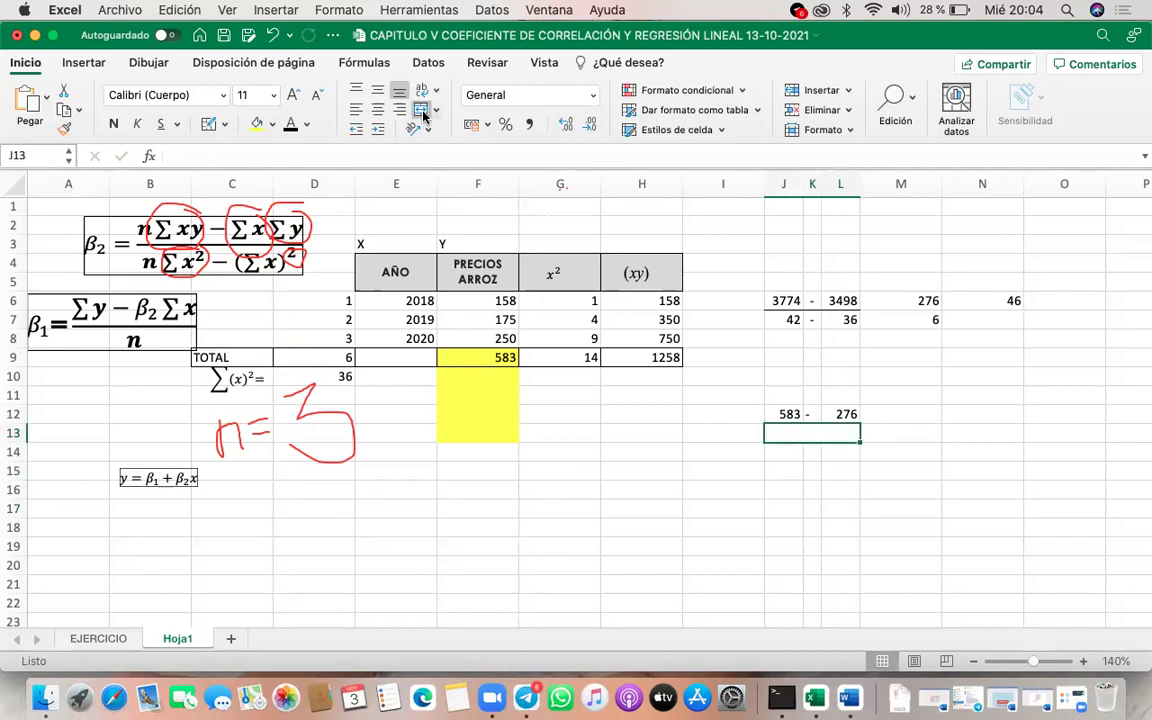
{"action": "type", "text": "3"}
{"action": "key", "text": "Return"}
Step: Calculate the β₁ numerator difference in M12 with +J12-L12 and enter the divisor 3 in M13
{"action": "key", "text": "Up"}
{"action": "key", "text": "Up"}
{"action": "key", "text": "Right"}
{"action": "key", "text": "Right"}
{"action": "key", "text": "Right"}
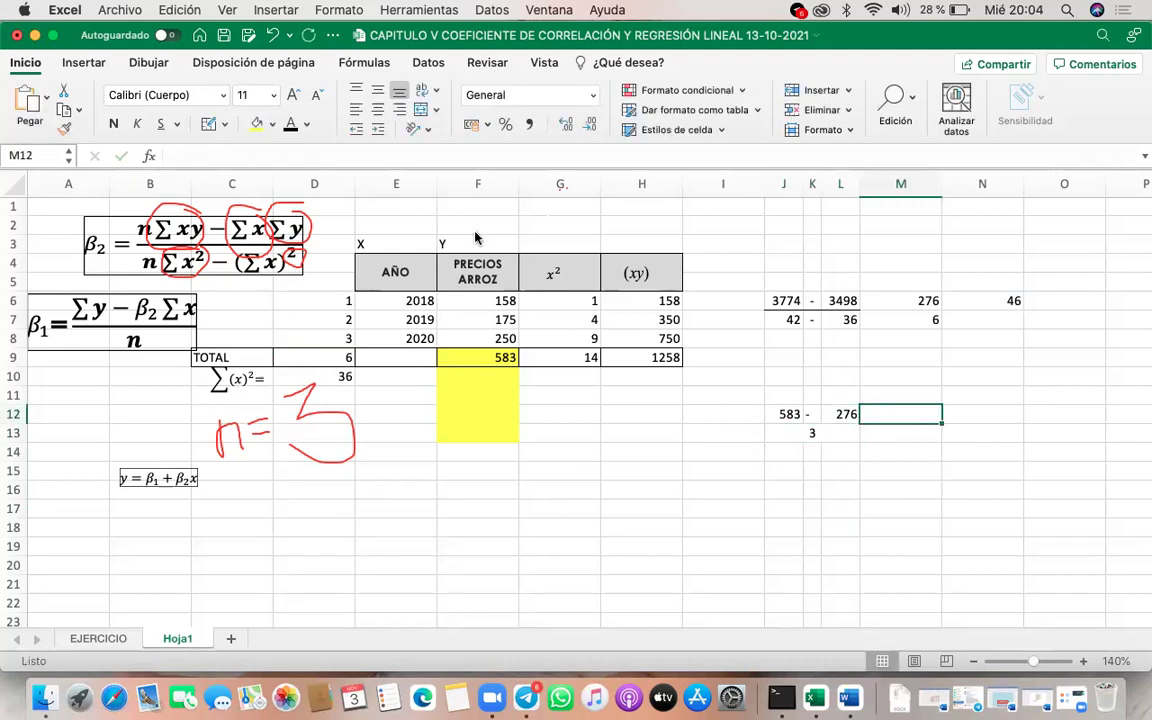
{"action": "type", "text": "+"}
{"action": "left_click", "coordinate": [783, 414]}
{"action": "type", "text": "-"}
{"action": "left_click", "coordinate": [841, 414]}
{"action": "key", "text": "Return"}
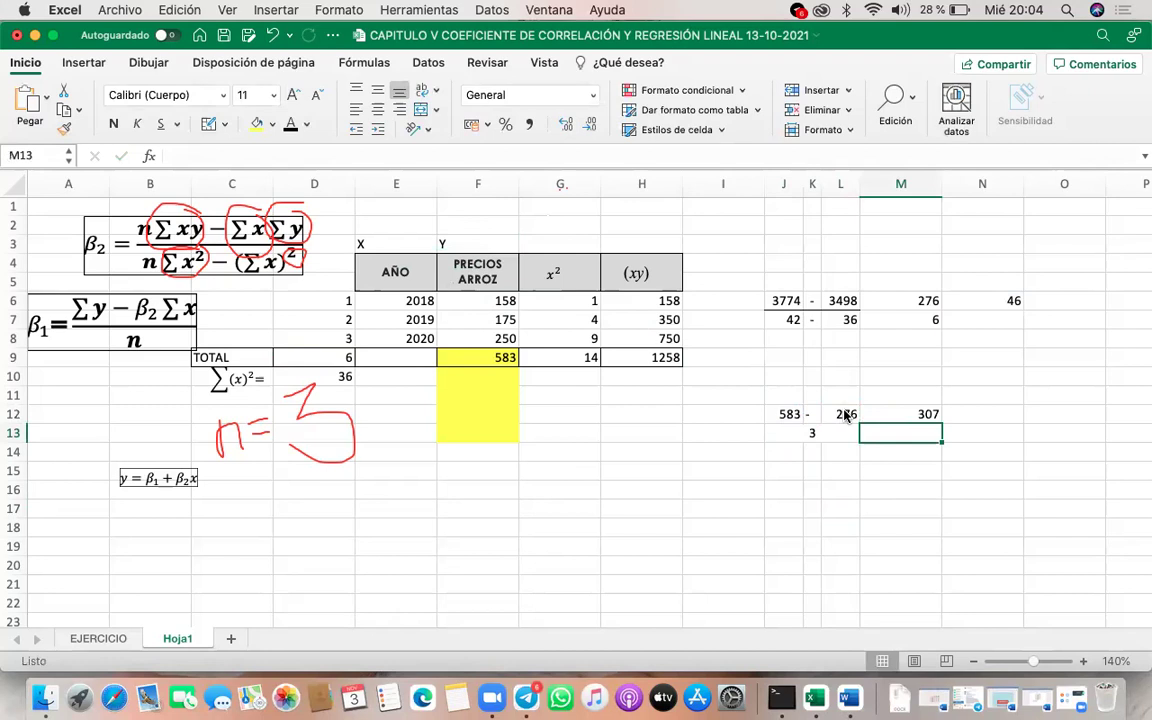
{"action": "type", "text": "3"}
{"action": "key", "text": "Return"}
Step: Calculate β₁ in N12 with +M12/3 and show it with five decimal places
{"action": "key", "text": "Up"}
{"action": "key", "text": "Up"}
{"action": "key", "text": "Right"}
{"action": "key", "text": "Right"}
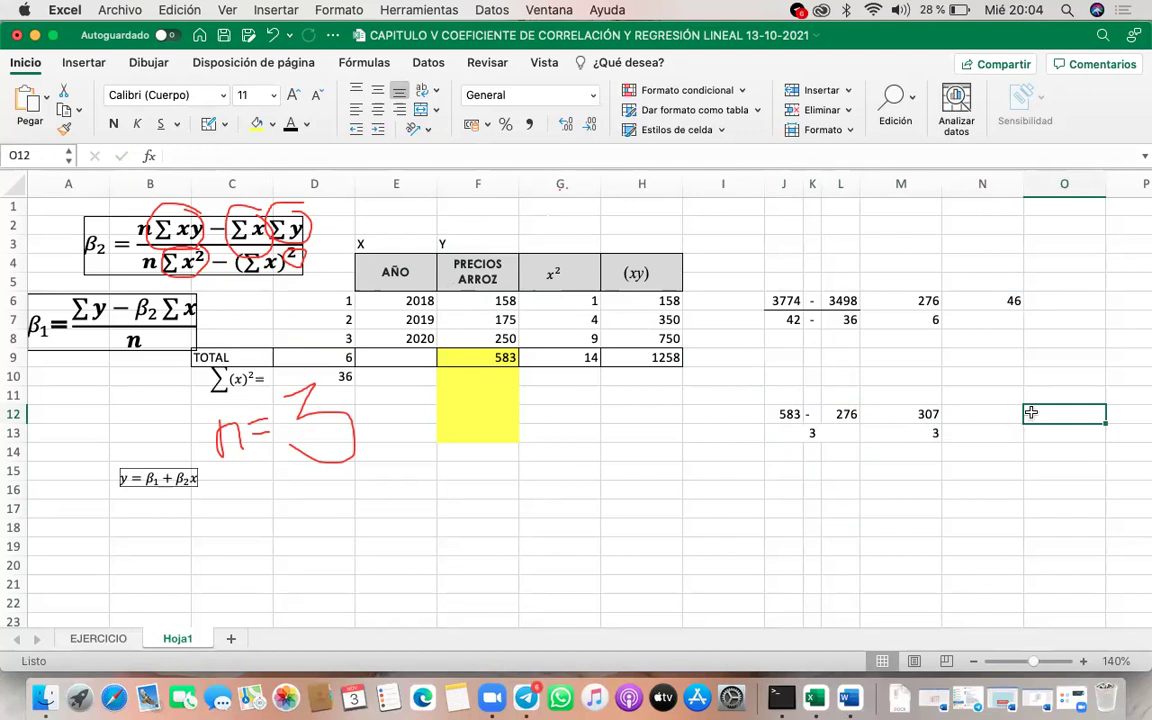
{"action": "left_click", "coordinate": [952, 412]}
{"action": "type", "text": "i"}
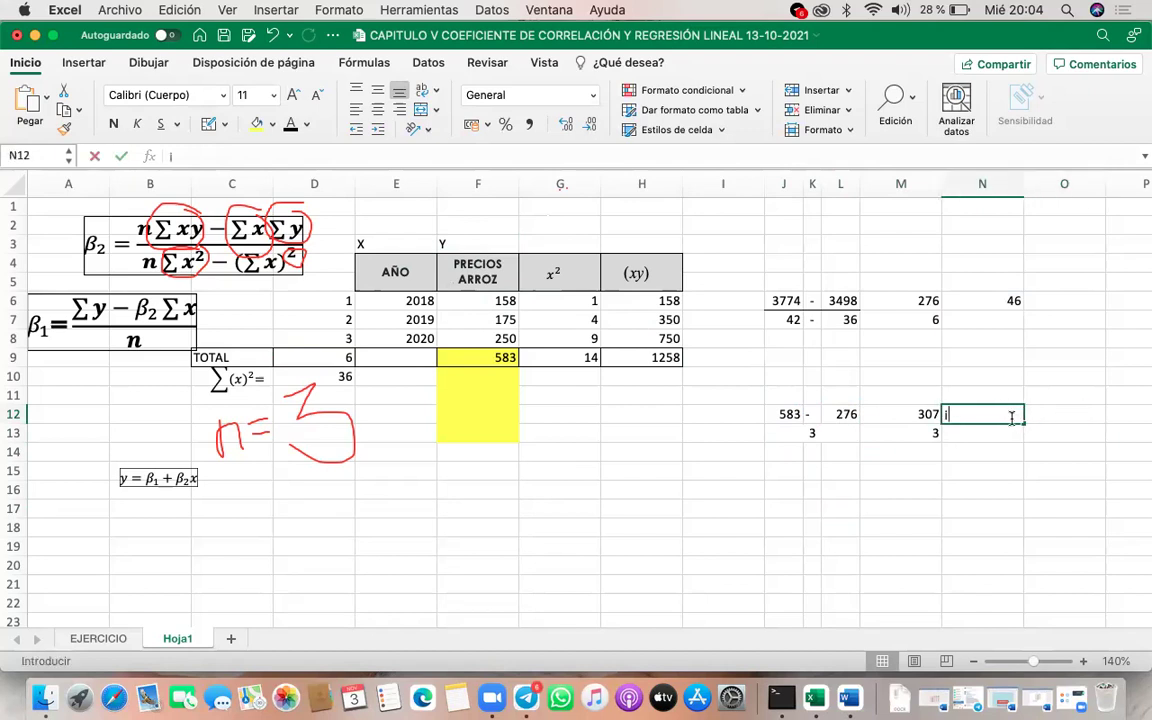
{"action": "key", "text": "BackSpace"}
{"action": "type", "text": "+"}
{"action": "left_click", "coordinate": [896, 414]}
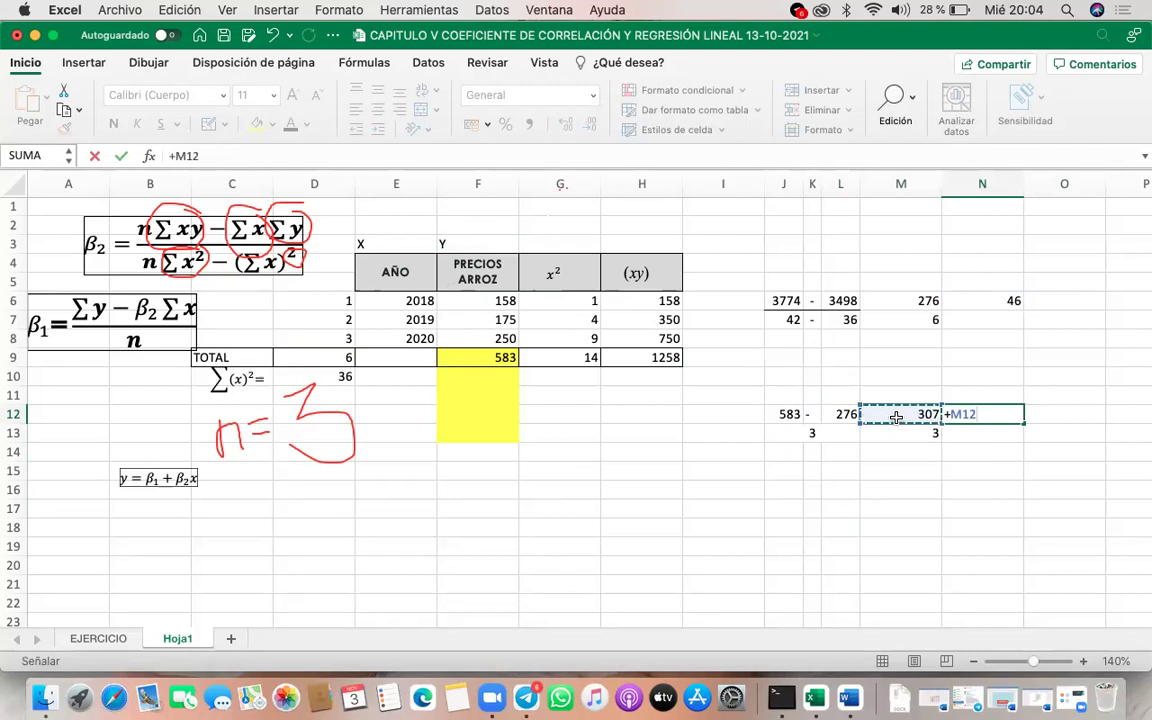
{"action": "type", "text": "/"}
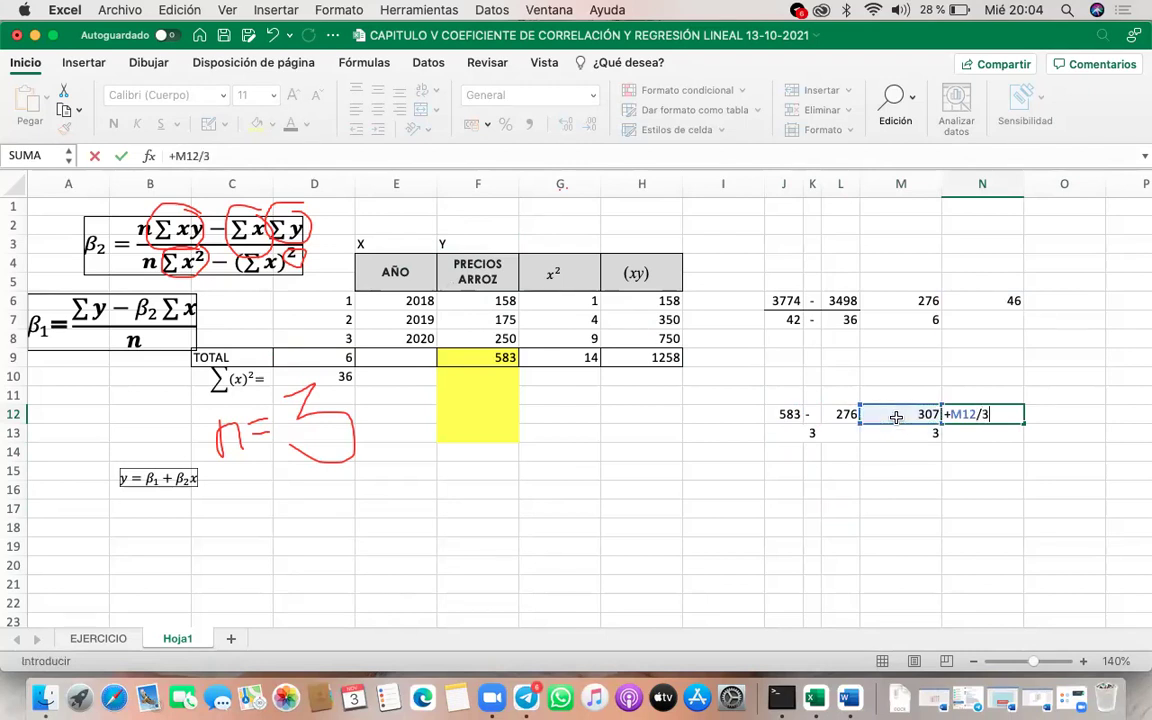
{"action": "type", "text": "3"}
{"action": "key", "text": "Return"}
{"action": "left_click", "coordinate": [978, 416]}
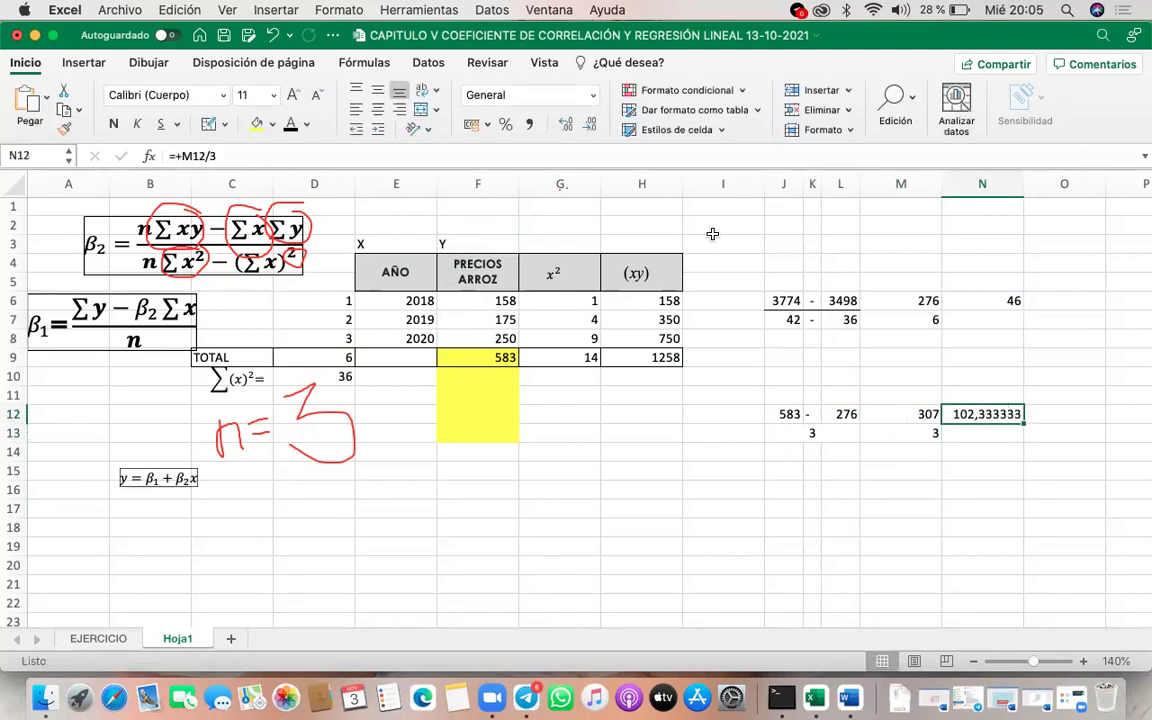
{"action": "left_click", "coordinate": [589, 125]}
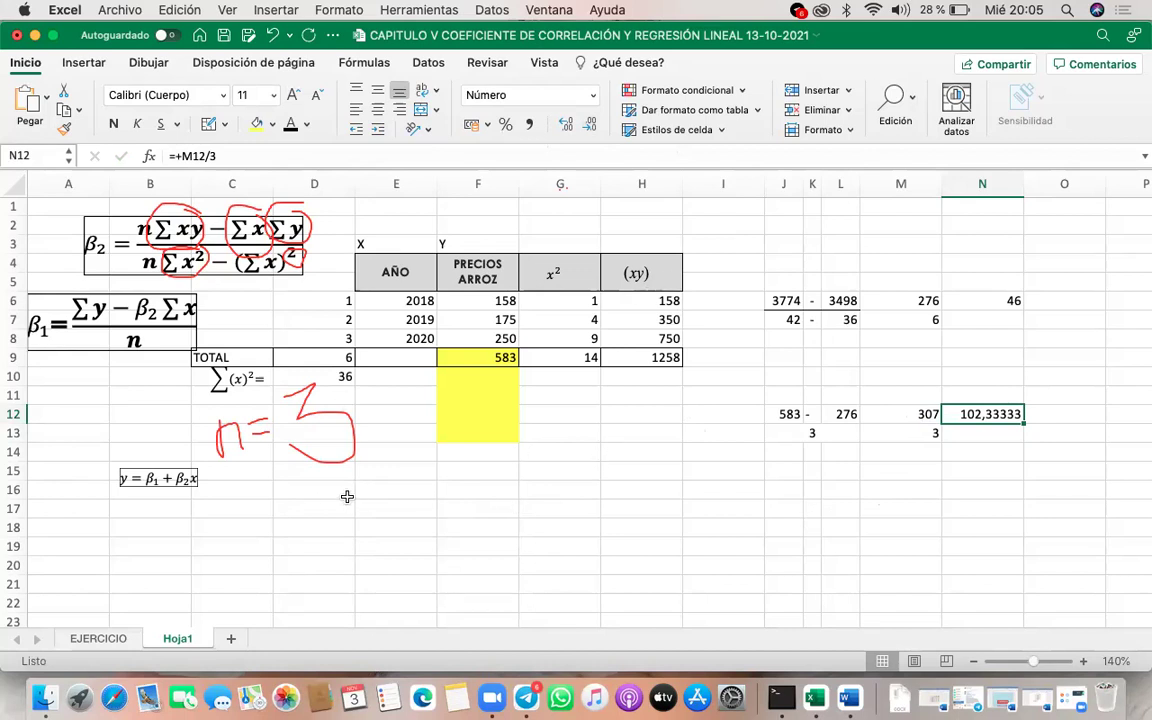
Step: Write the regression equation Y=102,33333+46X as text in F17
{"action": "left_click", "coordinate": [479, 508]}
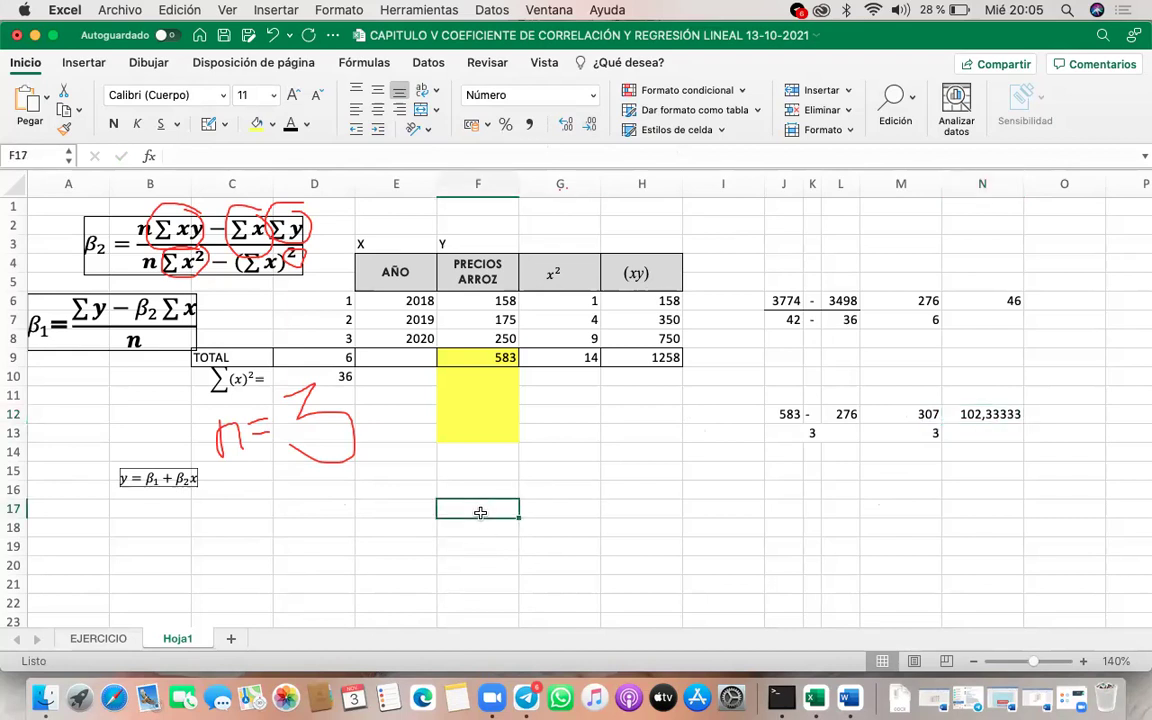
{"action": "type", "text": "Y"}
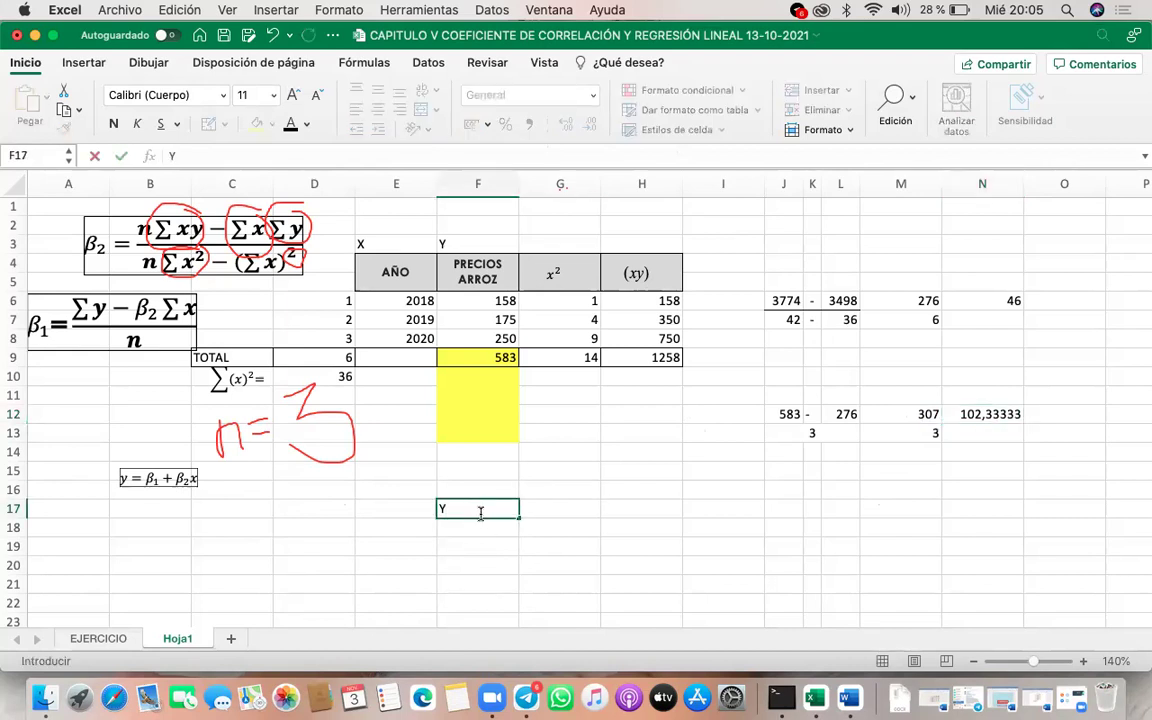
{"action": "type", "text": "=102,33333+46X"}
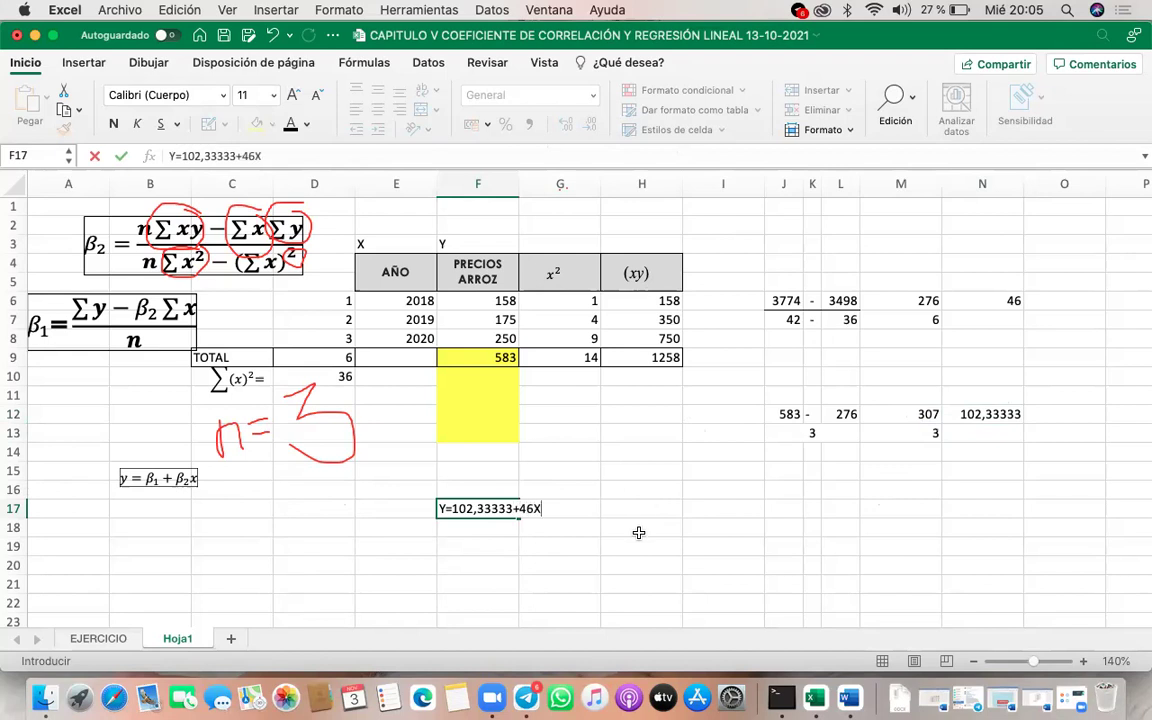
{"action": "left_click", "coordinate": [641, 584]}
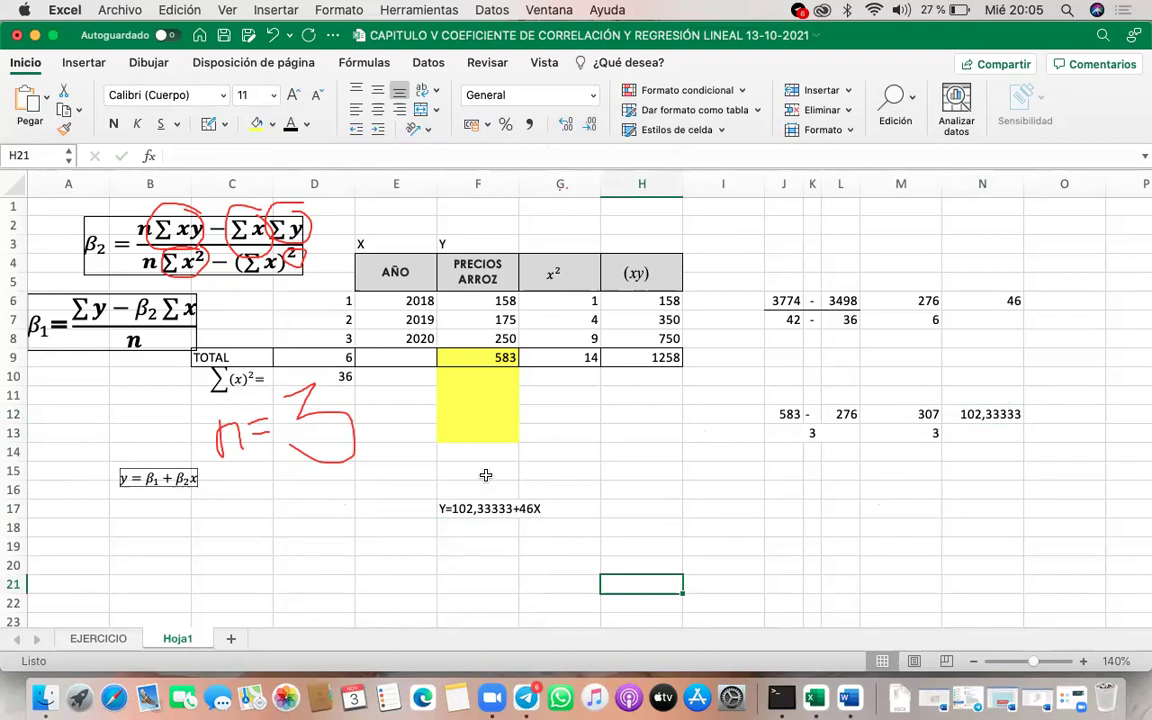
Step: Make the projection years 2022 to 2025 in E10:E13 readable and copy them one row down into E11:E14
{"action": "left_click_drag", "start_coordinate": [394, 377], "coordinate": [506, 432]}
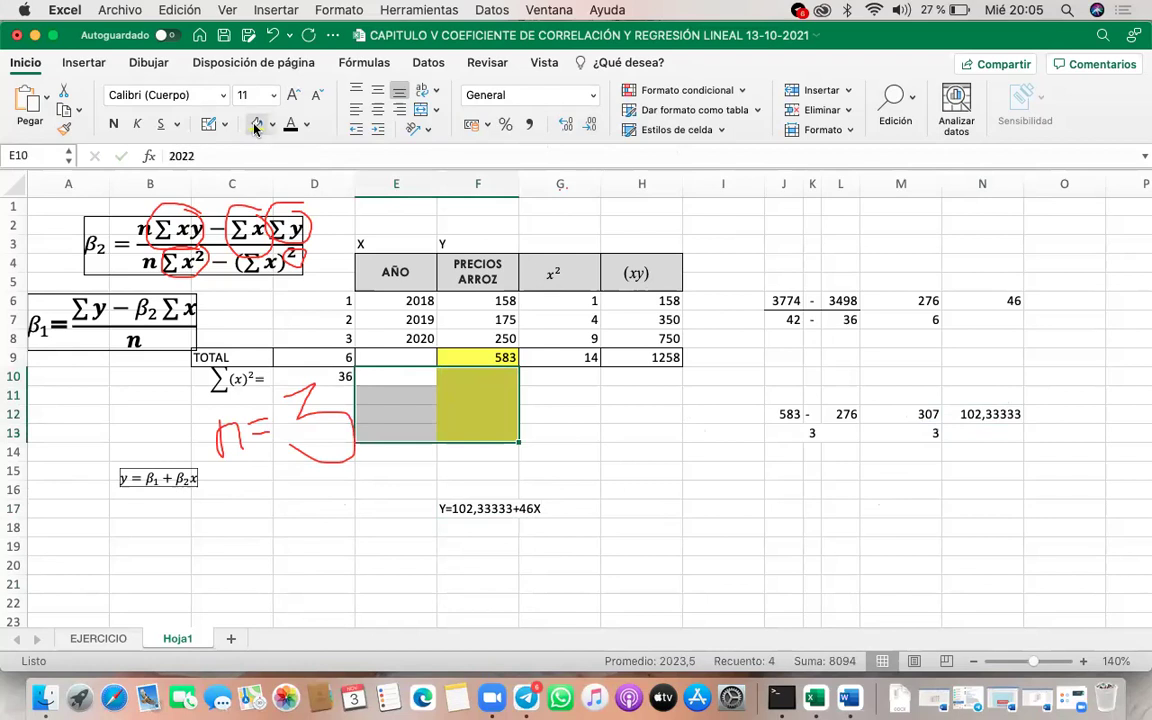
{"action": "left_click", "coordinate": [411, 377]}
{"action": "key", "text": "shift+Down"}
{"action": "key", "text": "shift+Down"}
{"action": "key", "text": "shift+Down"}
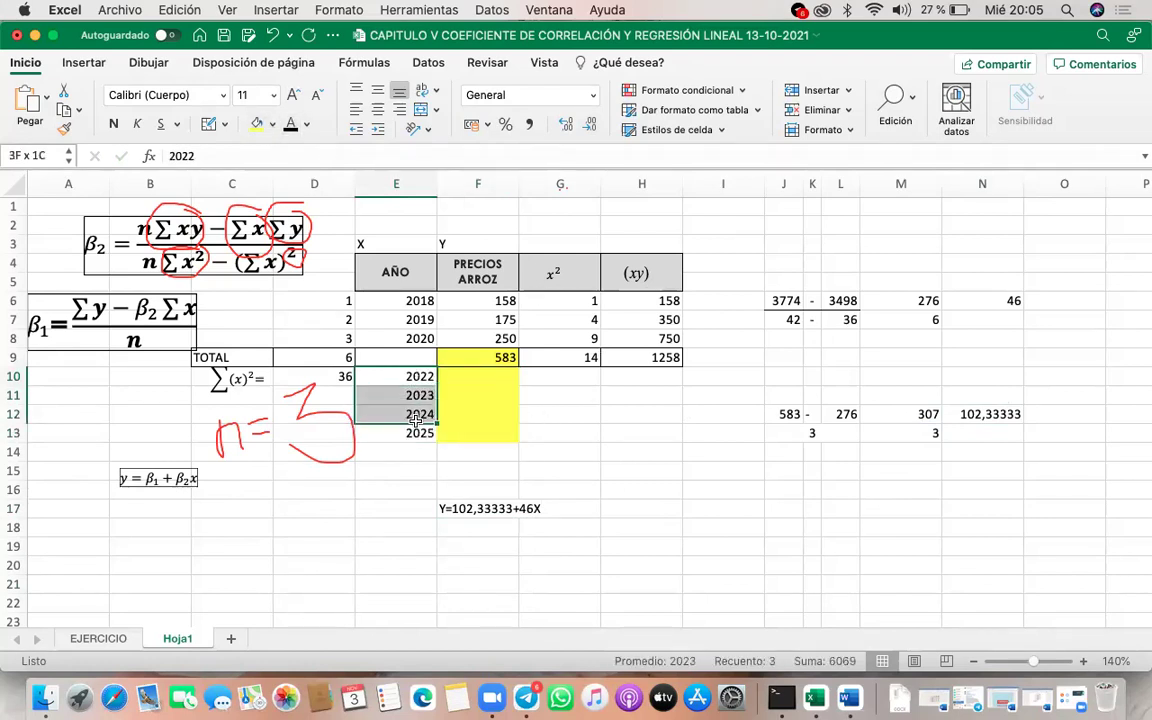
{"action": "key", "text": "super+c"}
{"action": "left_click", "coordinate": [405, 401]}
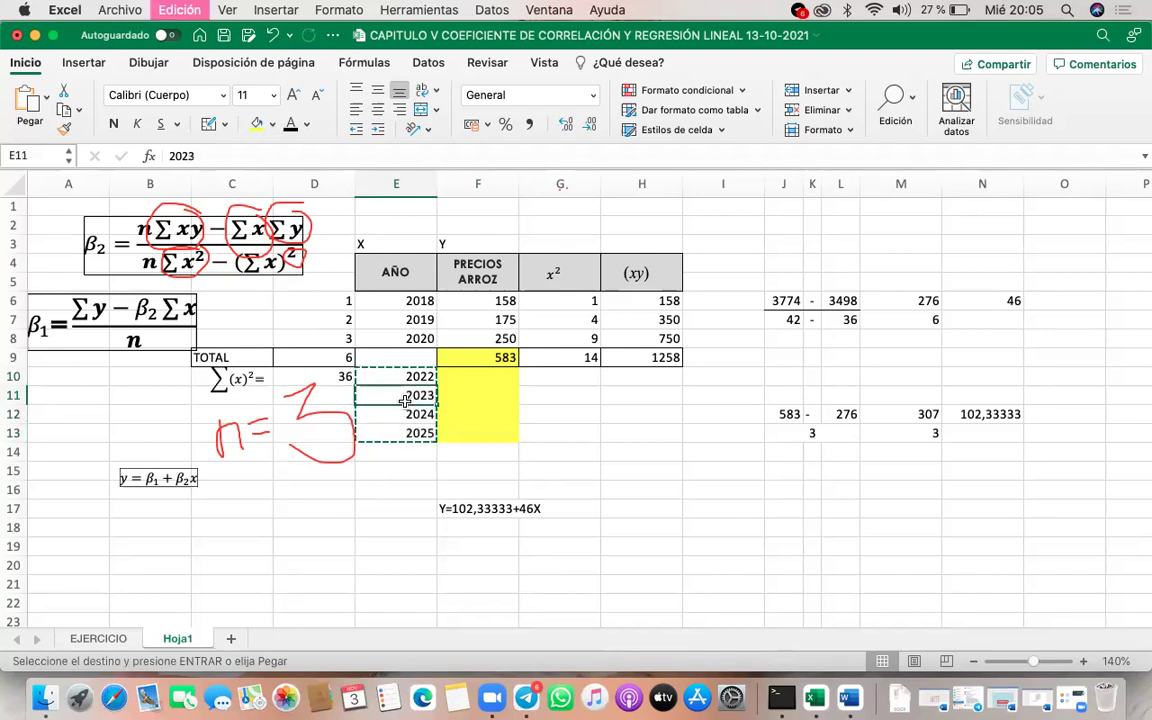
{"action": "key", "text": "Return"}
Step: Change the first projection year in E10 to 2021
{"action": "double_click", "coordinate": [431, 373]}
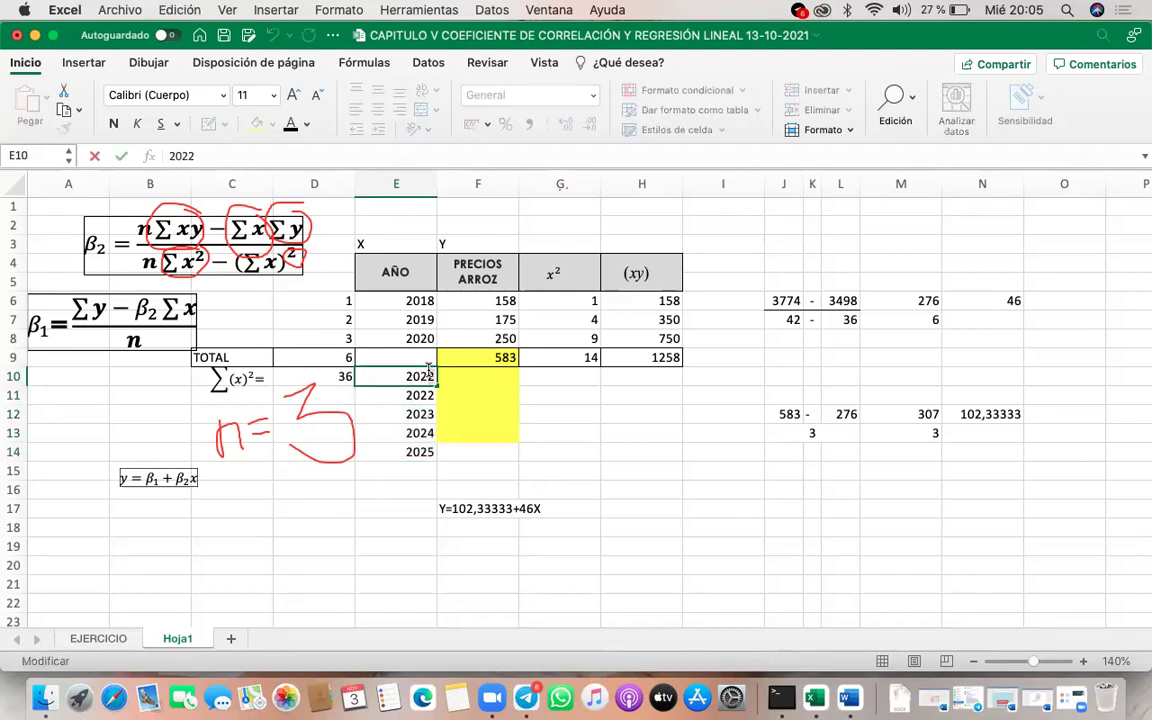
{"action": "key", "text": "BackSpace"}
{"action": "type", "text": "1"}
{"action": "key", "text": "Return"}
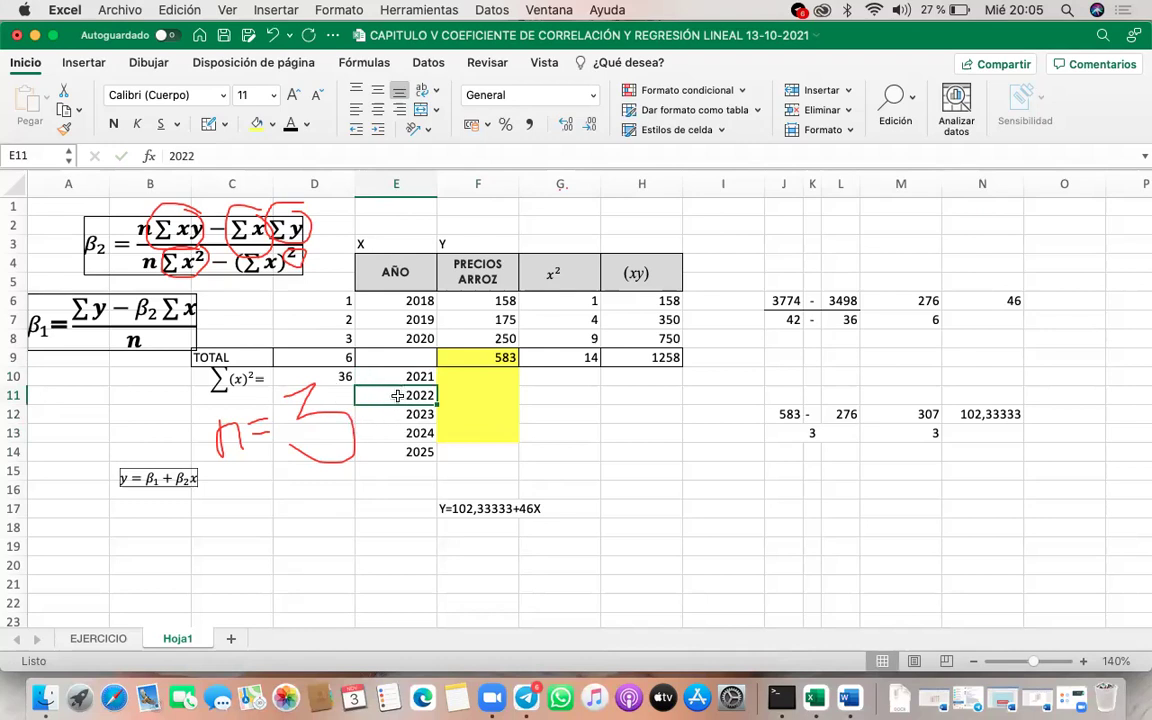
{"action": "left_click_drag", "start_coordinate": [376, 295], "coordinate": [389, 340]}
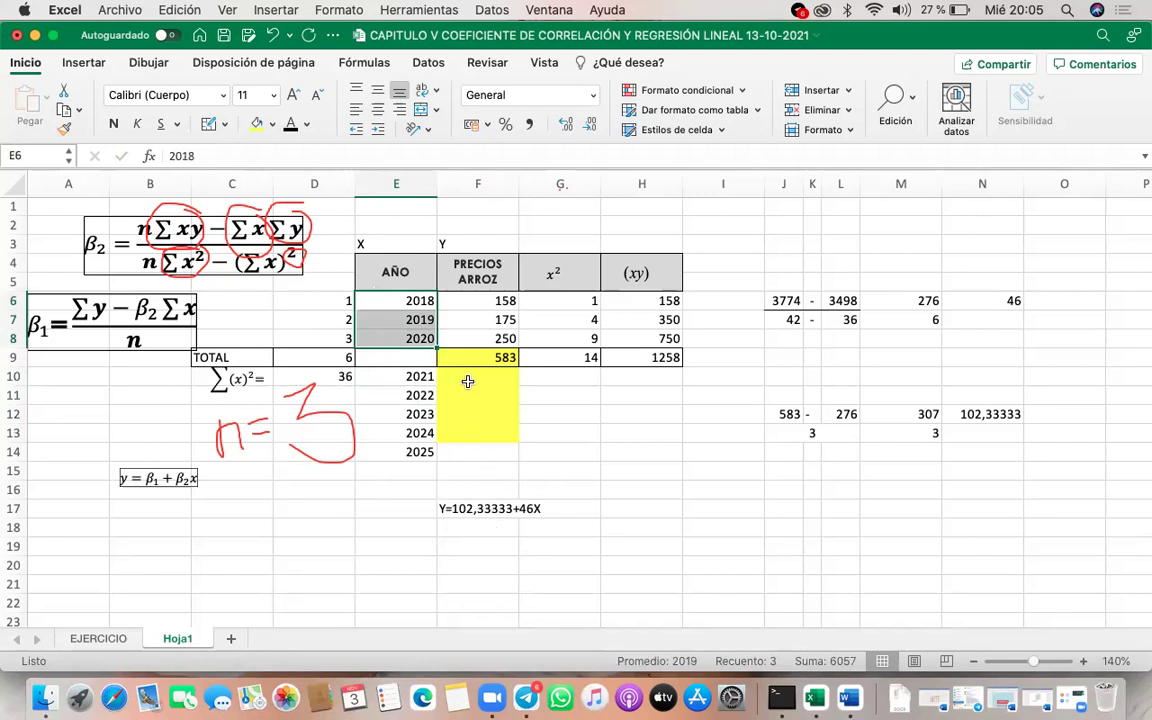
{"action": "left_click_drag", "start_coordinate": [467, 372], "coordinate": [478, 452]}
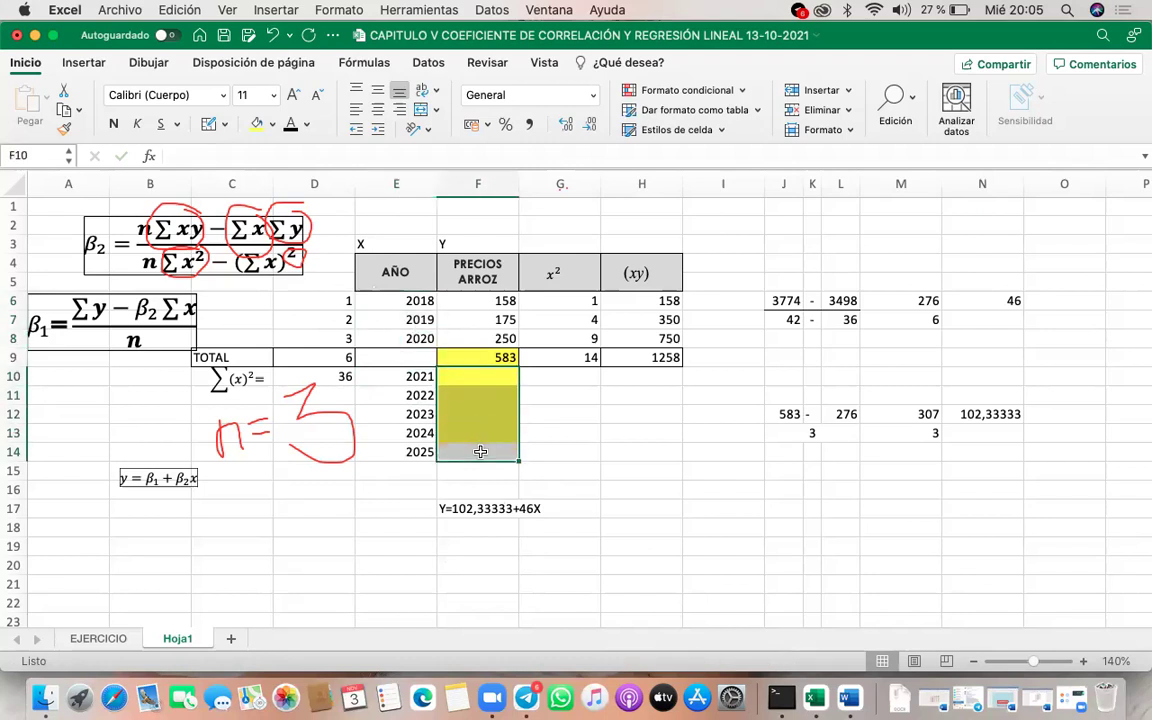
{"action": "left_click", "coordinate": [540, 508]}
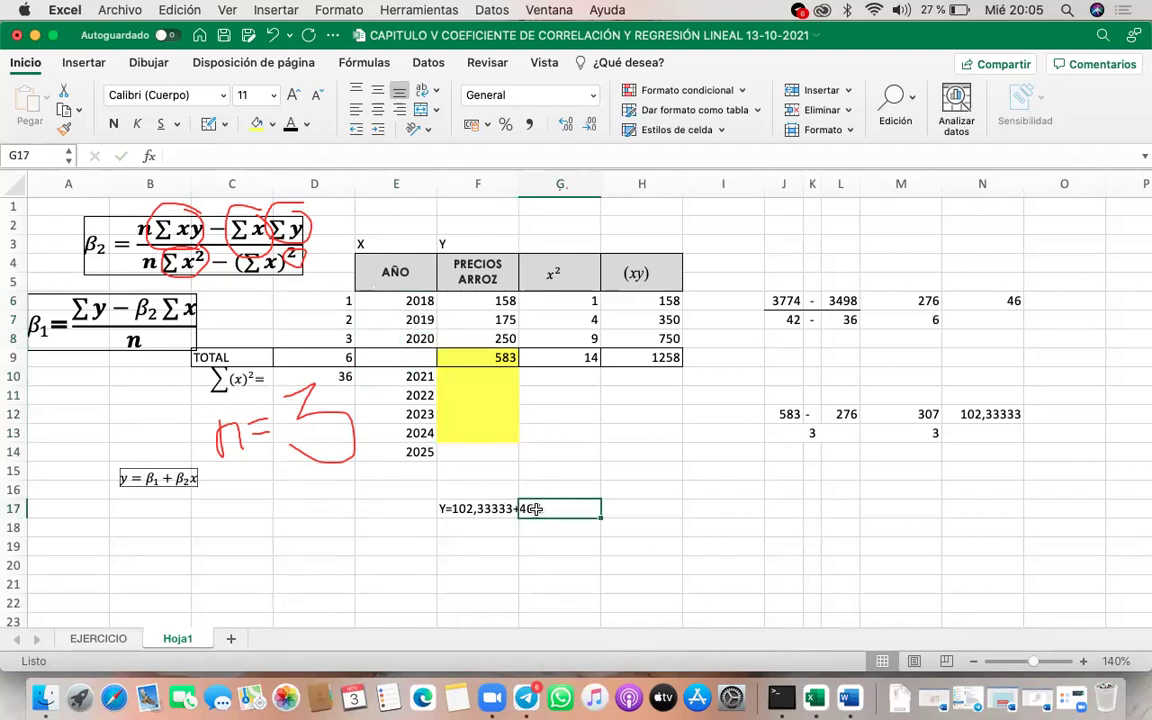
Step: Clear the squared sum of x in D10 and the x total in D9
{"action": "left_click", "coordinate": [347, 378]}
{"action": "key", "text": "Delete"}
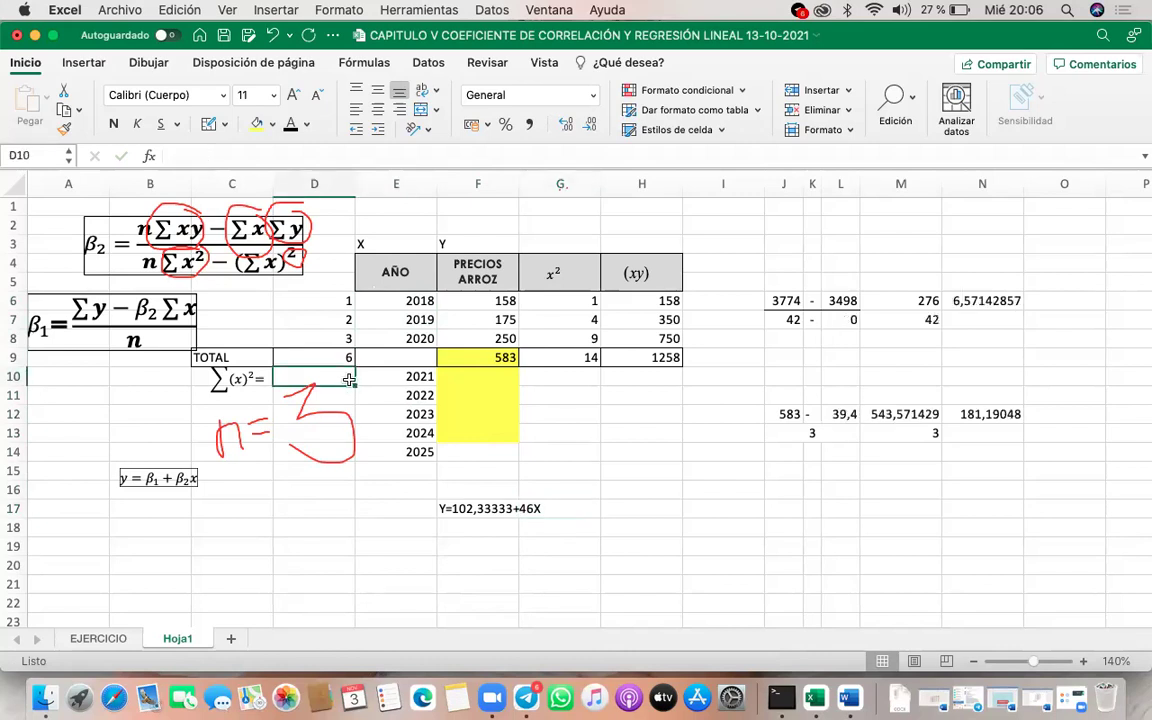
{"action": "left_click", "coordinate": [345, 362]}
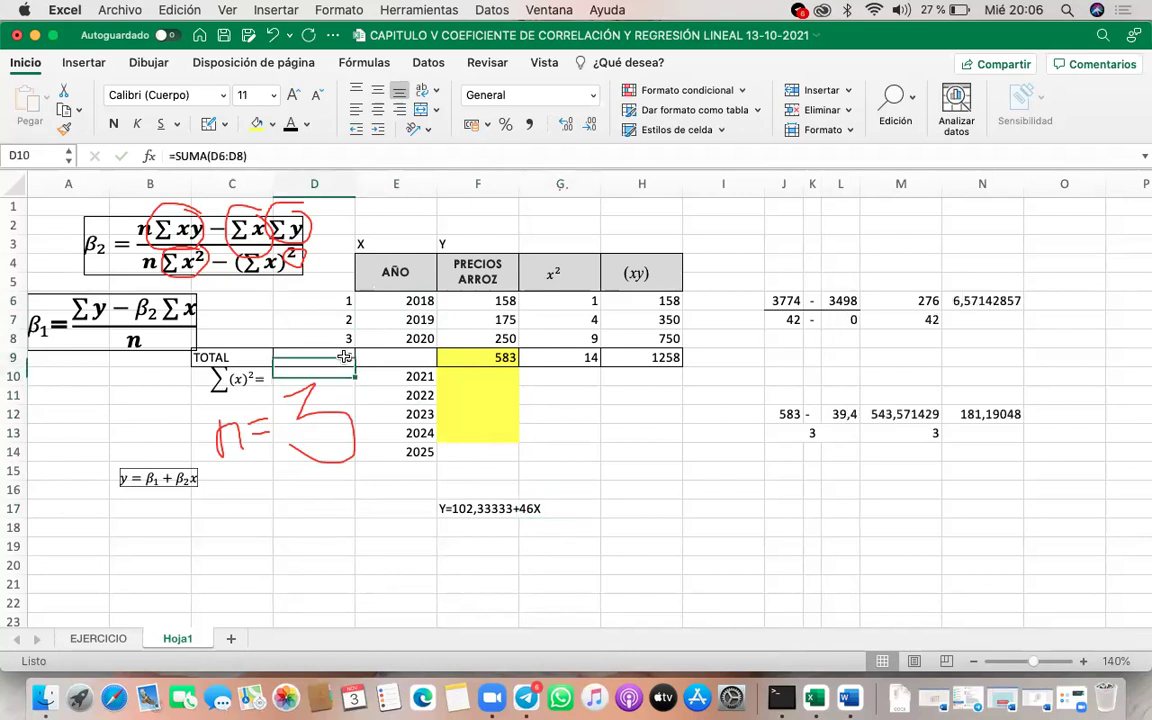
{"action": "key", "text": "Delete"}
Step: Number the projection years 2021 to 2025 from 4 to 8 in D10:D14
{"action": "left_click", "coordinate": [347, 377]}
{"action": "type", "text": "6"}
{"action": "key", "text": "Return"}
{"action": "key", "text": "Down"}
{"action": "key", "text": "Down"}
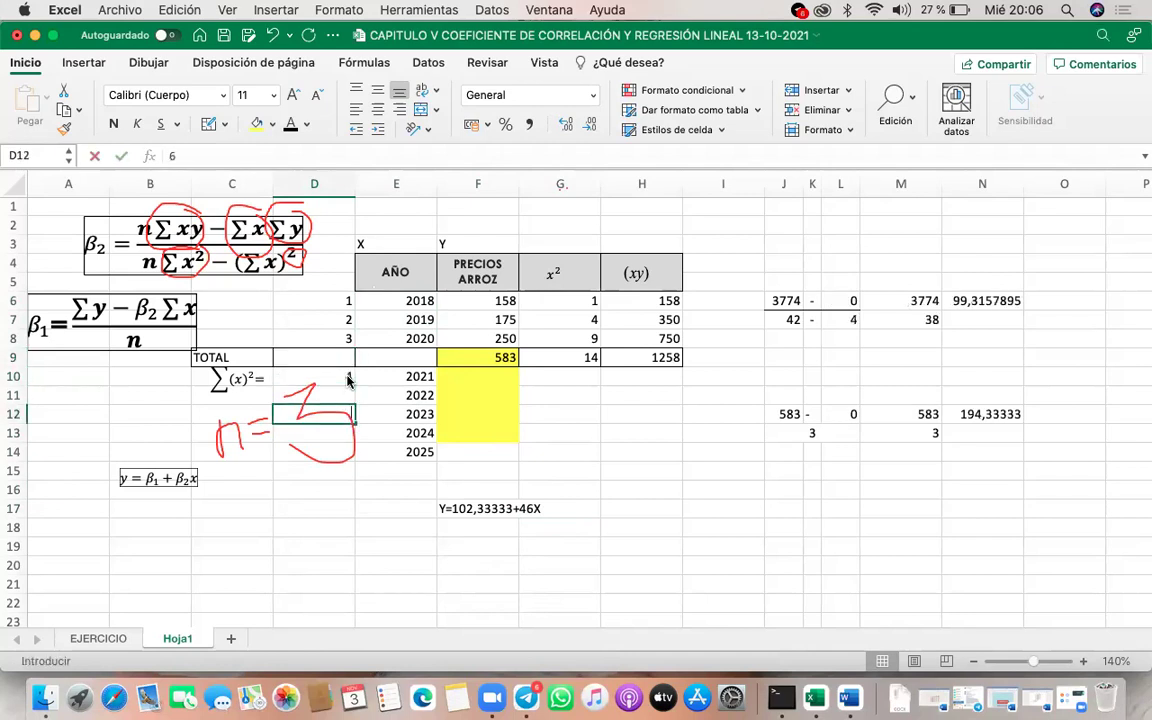
{"action": "type", "text": "7"}
{"action": "key", "text": "Return"}
{"action": "type", "text": "8"}
{"action": "key", "text": "Return"}
Step: Switch to Zoom and erase the red handwritten n=3 annotation that covers the numbers in column D
{"action": "key", "text": "Up"}
{"action": "key", "text": "shift+Up"}
{"action": "key", "text": "shift+Up"}
{"action": "key", "text": "shift+Up"}
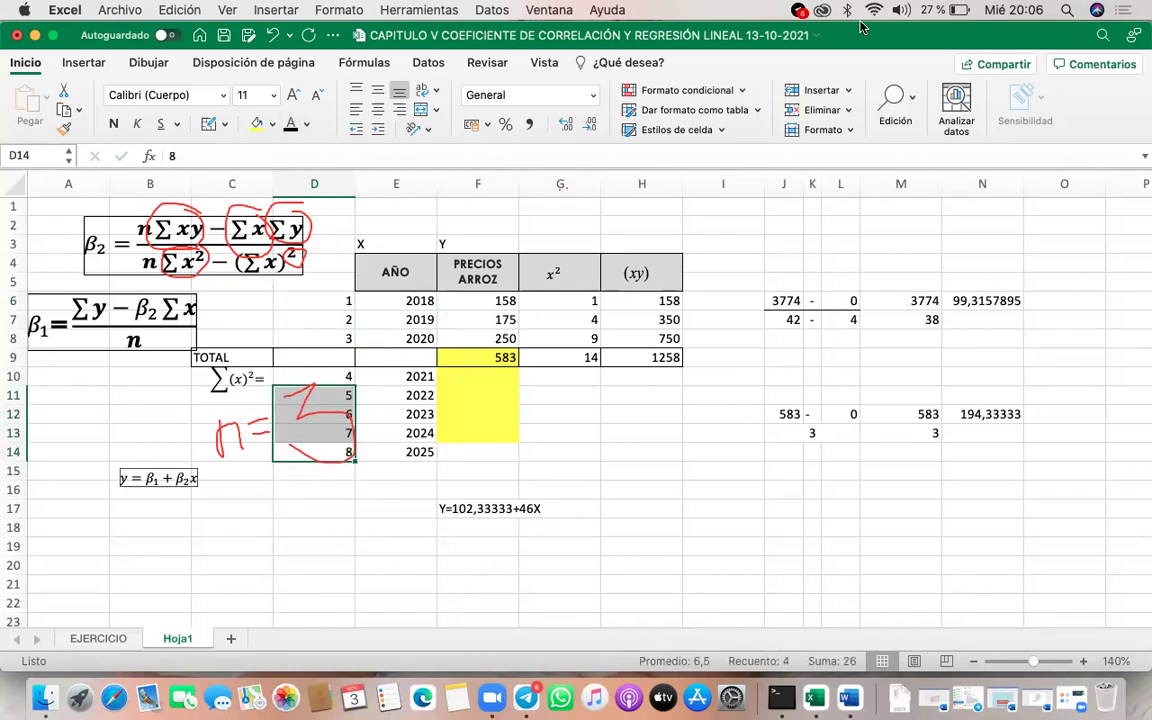
{"action": "mouse_move", "coordinate": [300, 395]}
{"action": "left_mouse_down"}
{"action": "mouse_move", "coordinate": [260, 437]}
{"action": "mouse_move", "coordinate": [272, 360]}
{"action": "left_mouse_up"}
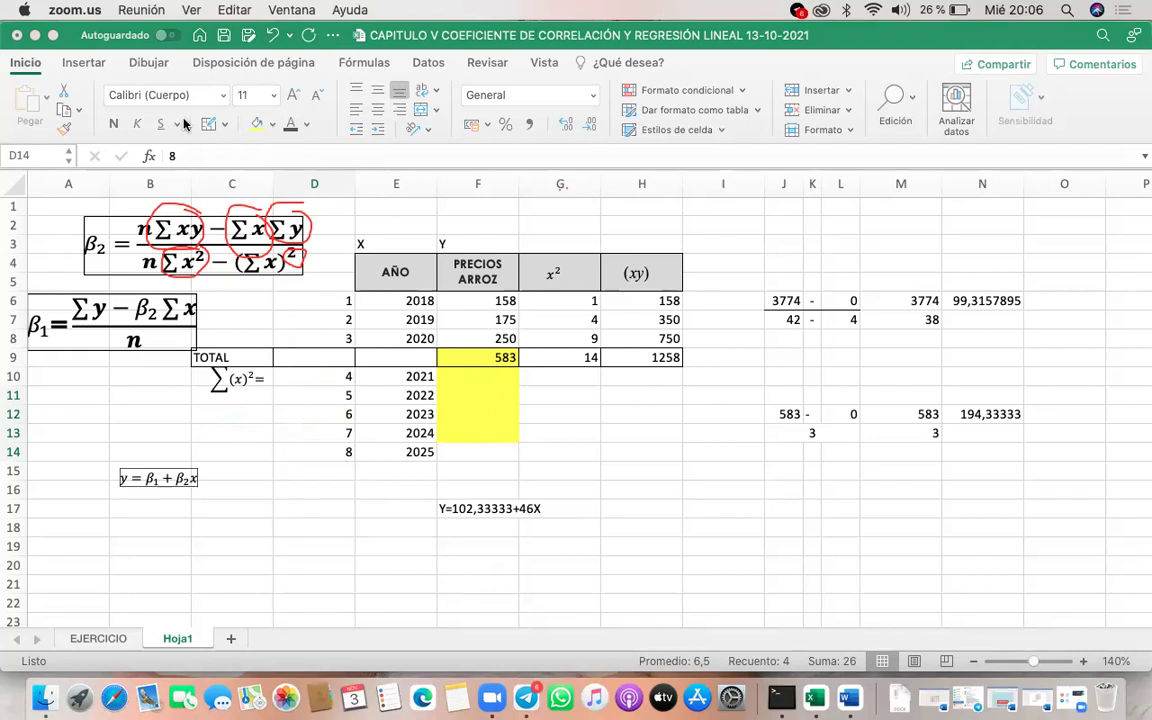
Step: Replace the X in the F17 equation with the 2021 period, giving Y=102,33333+46(4)
{"action": "left_click", "coordinate": [477, 512]}
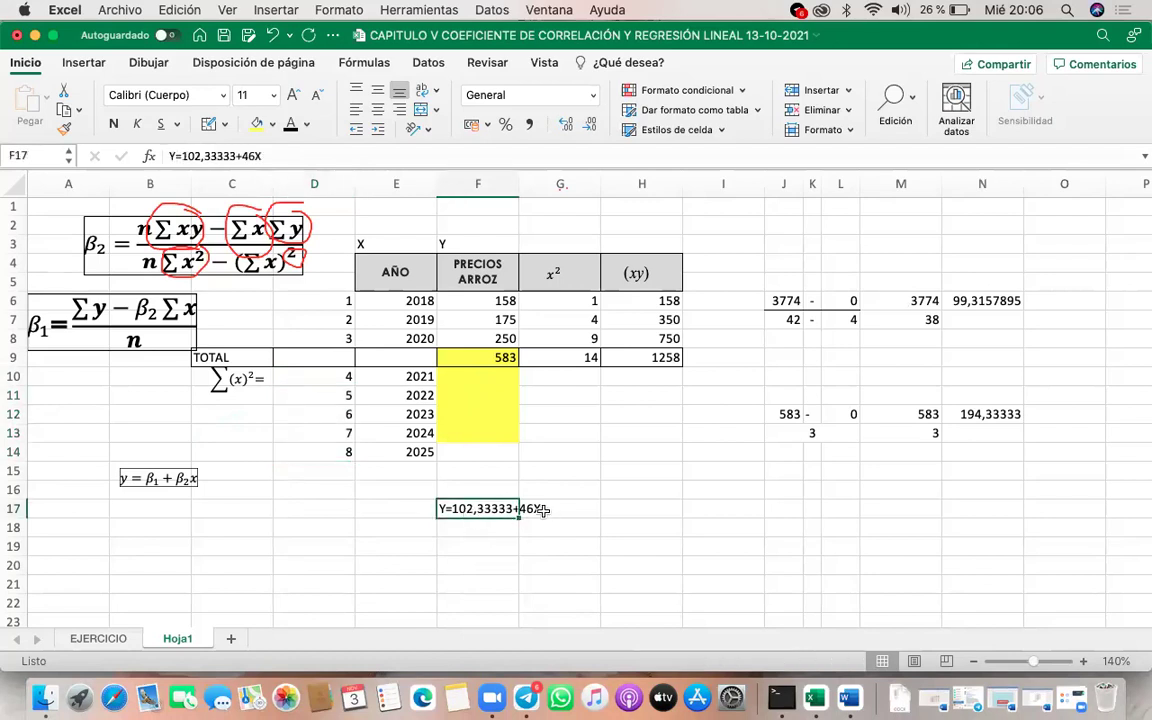
{"action": "double_click", "coordinate": [535, 509]}
{"action": "key", "text": "Left"}
{"action": "key", "text": "F2"}
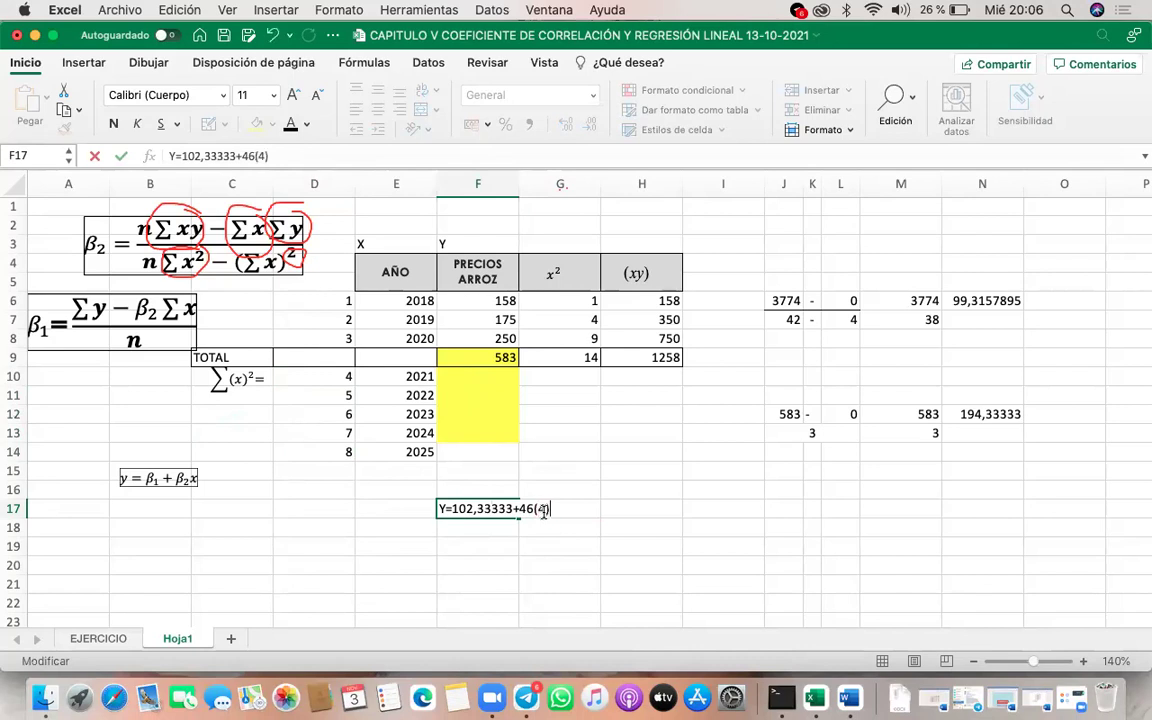
{"action": "type", "text": "(4)"}
{"action": "key", "text": "Return"}
{"action": "left_click", "coordinate": [492, 381]}
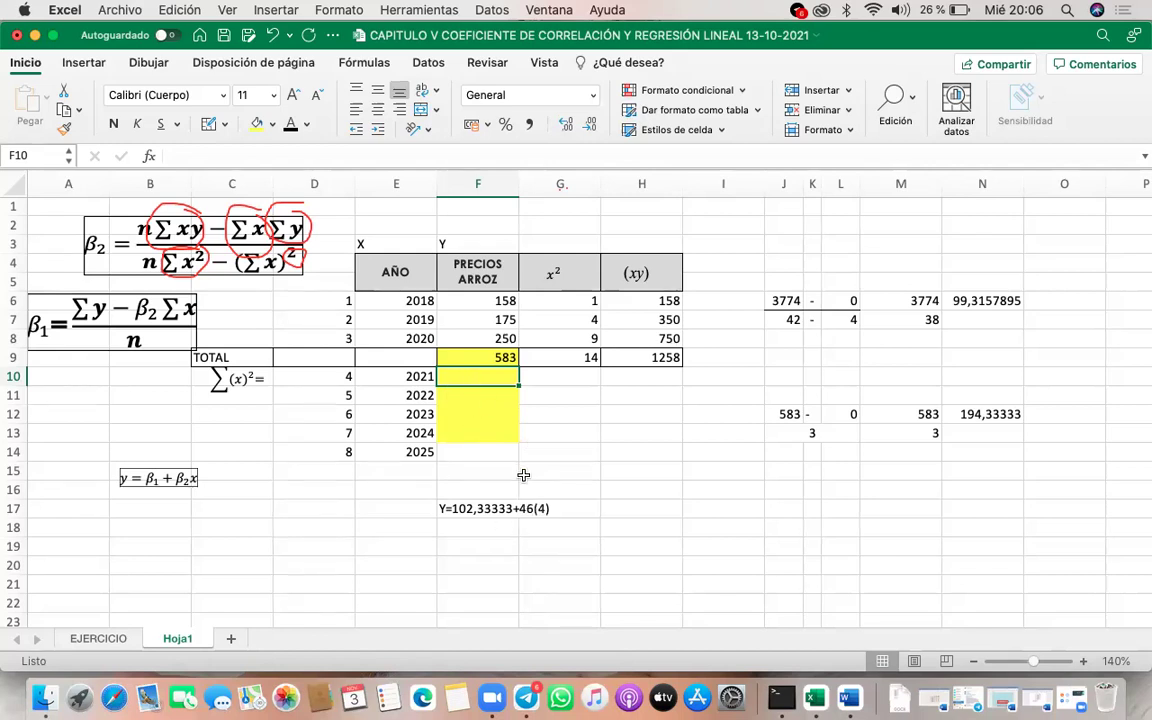
Step: Change the period in the F17 equation to 5 for 2022, giving Y=102,33333+46(5)
{"action": "left_click", "coordinate": [495, 508]}
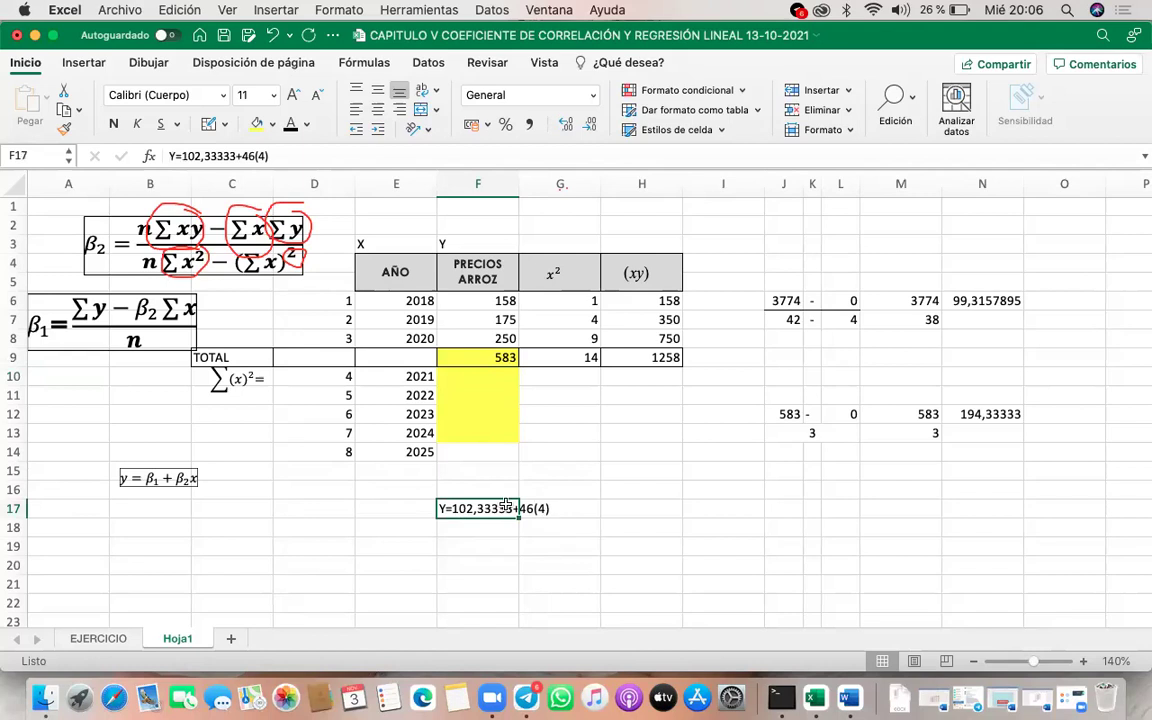
{"action": "left_click", "coordinate": [261, 156]}
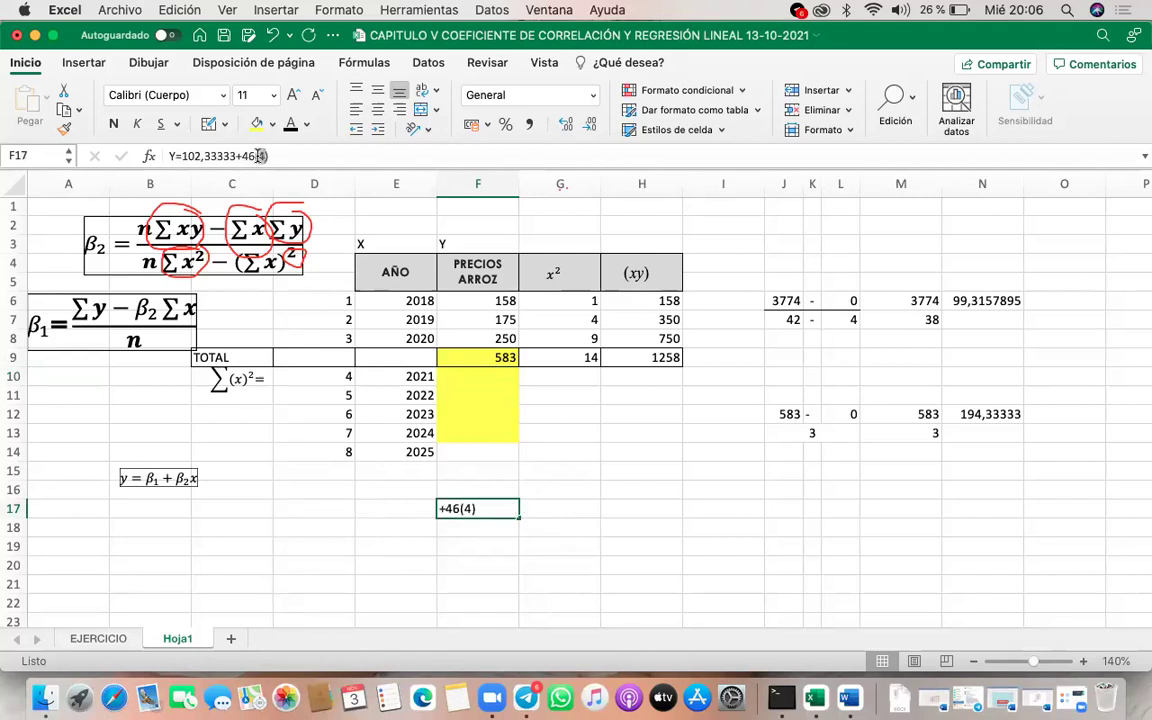
{"action": "key", "text": "BackSpace"}
{"action": "type", "text": "5"}
{"action": "key", "text": "Return"}
{"action": "left_click", "coordinate": [470, 395]}
{"action": "left_click", "coordinate": [466, 412]}
{"action": "left_click", "coordinate": [466, 432]}
{"action": "left_click", "coordinate": [466, 451]}
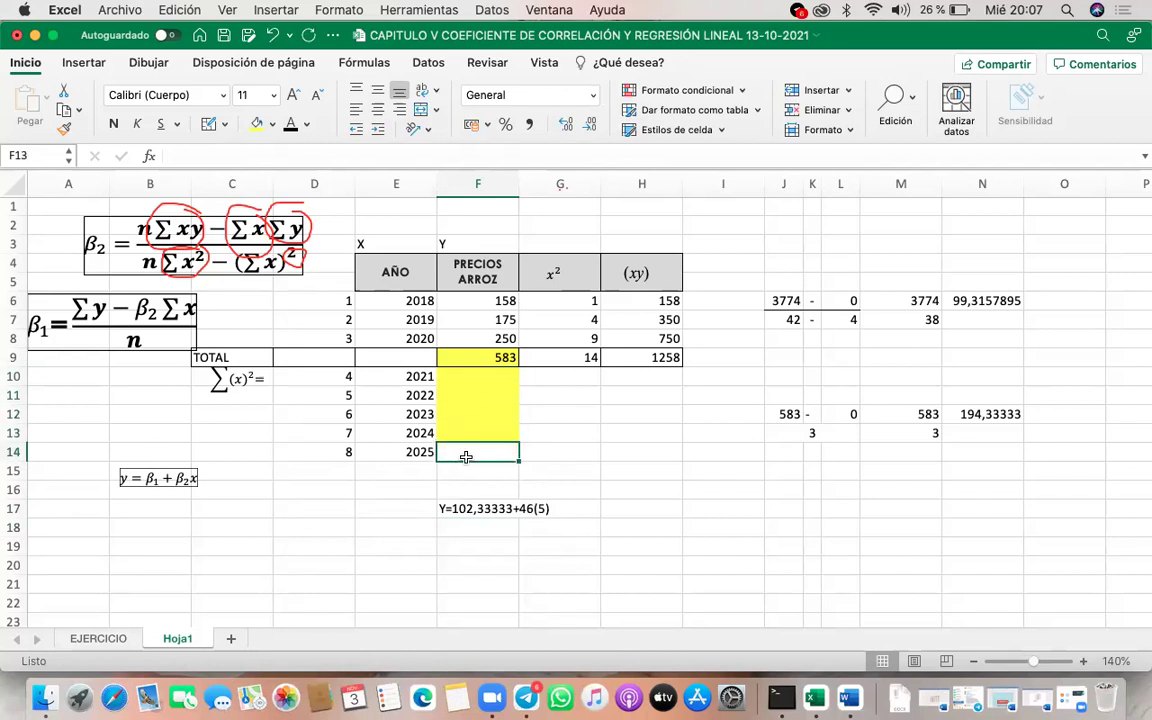
{"action": "left_click_drag", "start_coordinate": [473, 376], "coordinate": [487, 452]}
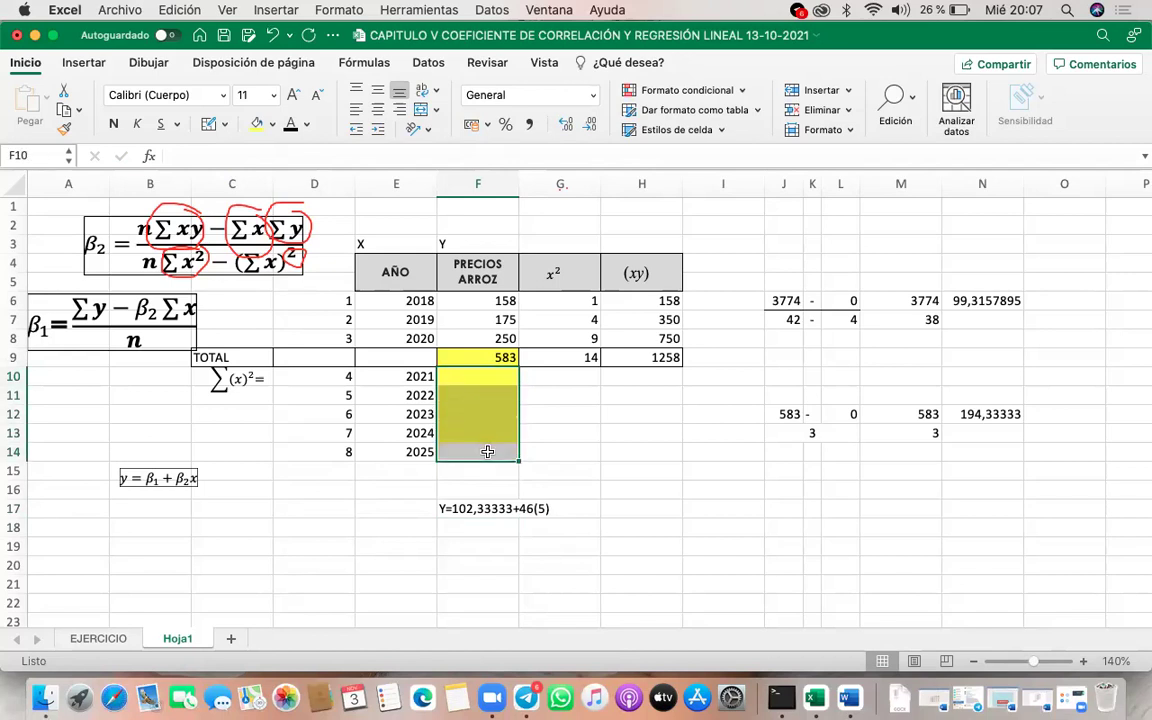